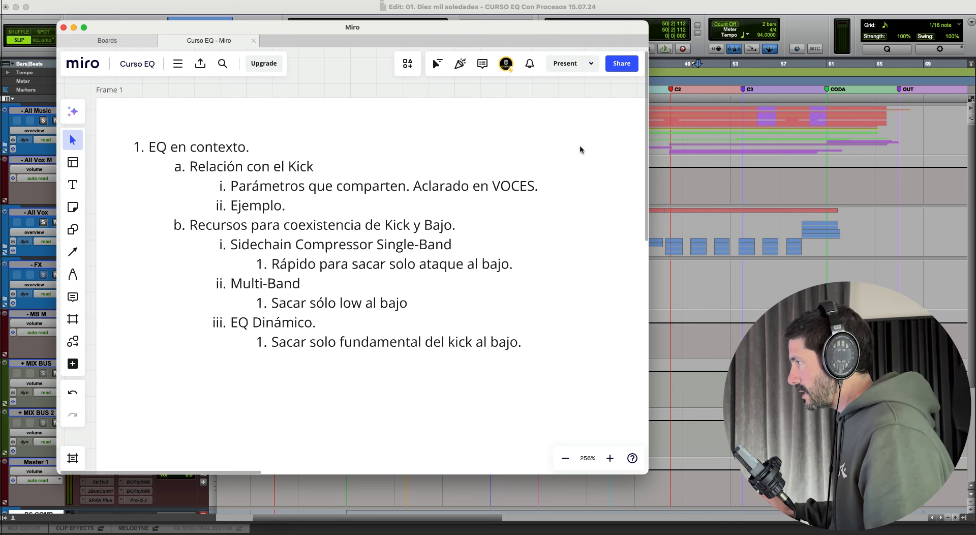
left_click(545, 186)
left_click(435, 366)
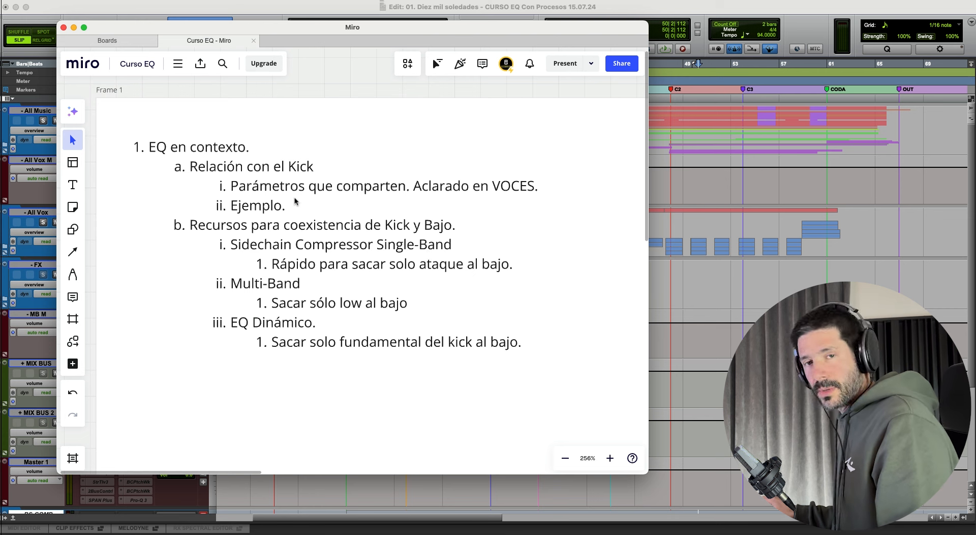
Step: Switch to the Pro Tools session and expand the All Music and DR folder tracks
left_click(702, 17)
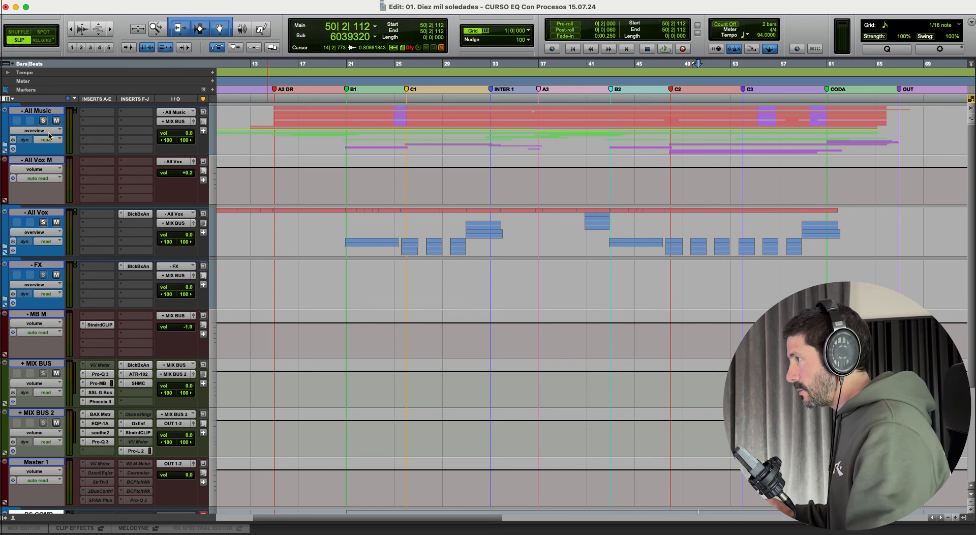
left_click(6, 147)
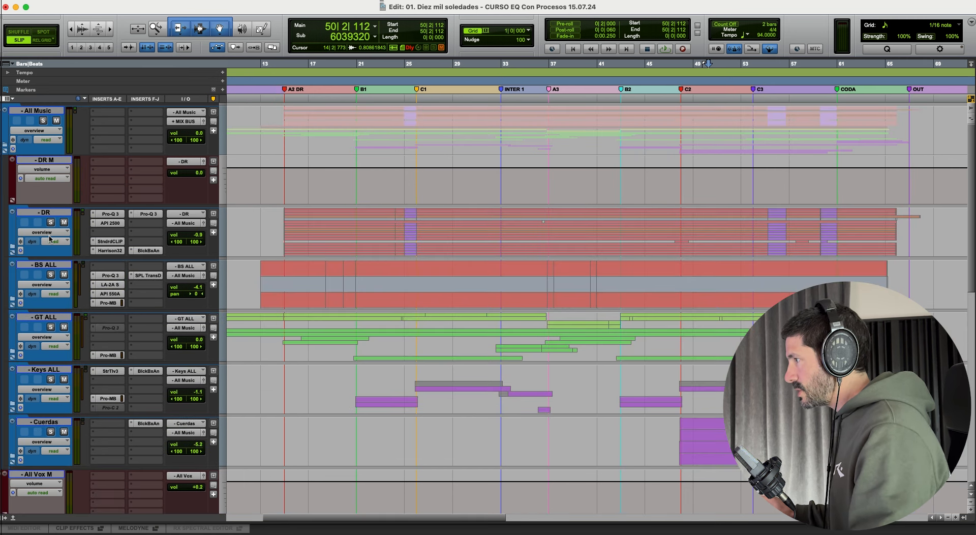
scroll(50, 238, "down", 3)
left_click(14, 146)
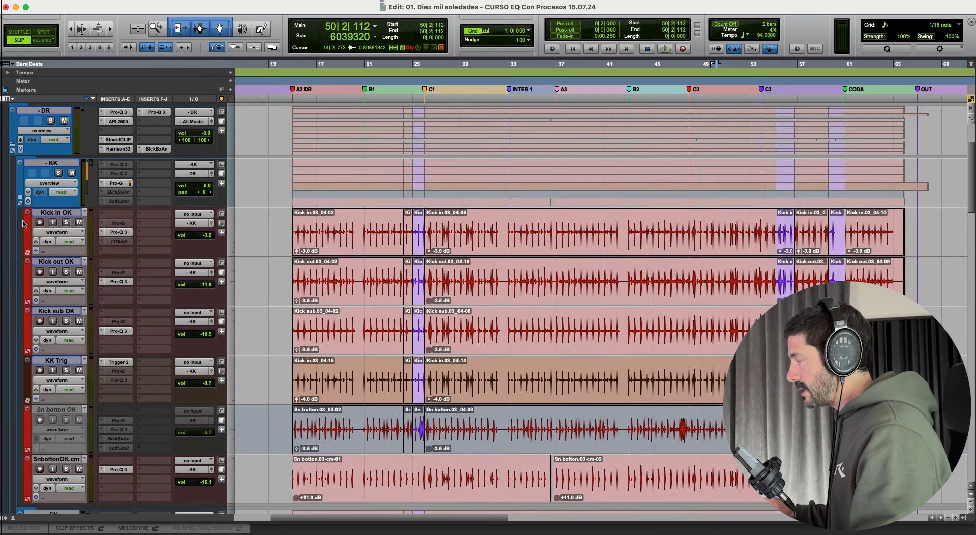
Step: Expand the BS ALL folder track and solo it during playback from bar 24
scroll(44, 290, "down", 3)
scroll(24, 341, "down", 15)
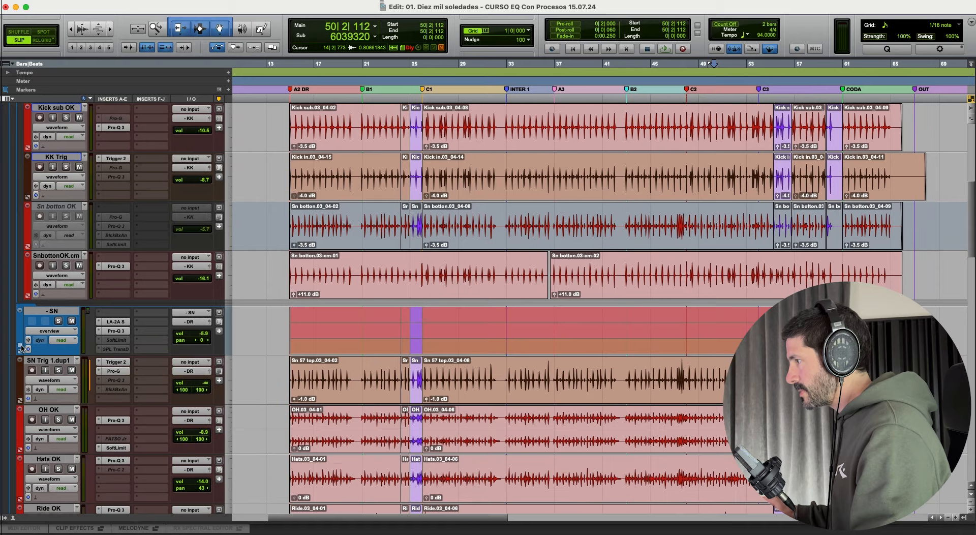
scroll(27, 345, "down", 10)
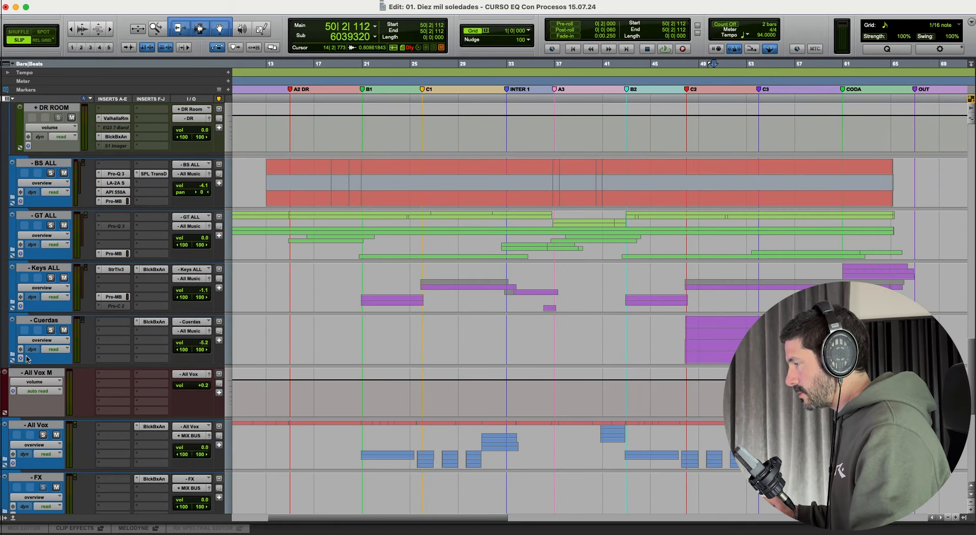
left_click(13, 196)
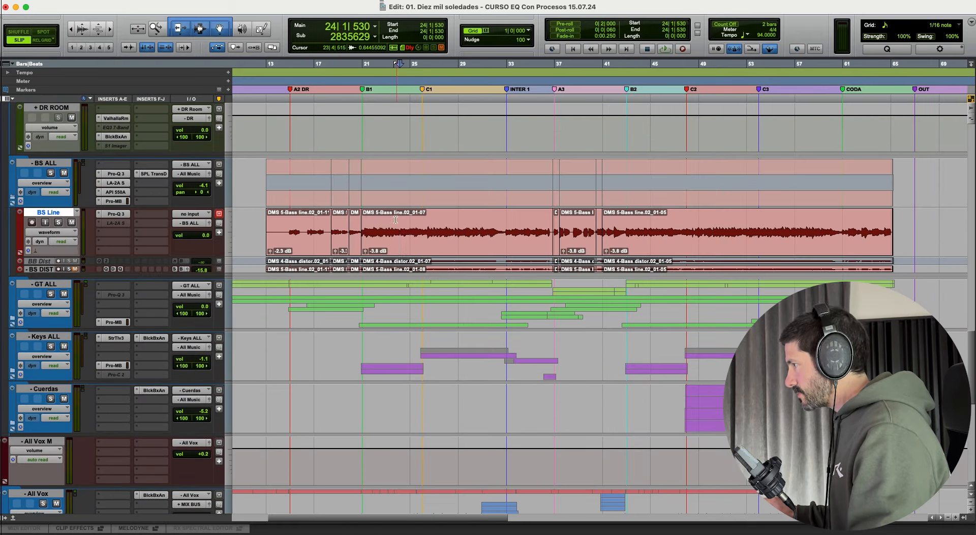
left_click(51, 173)
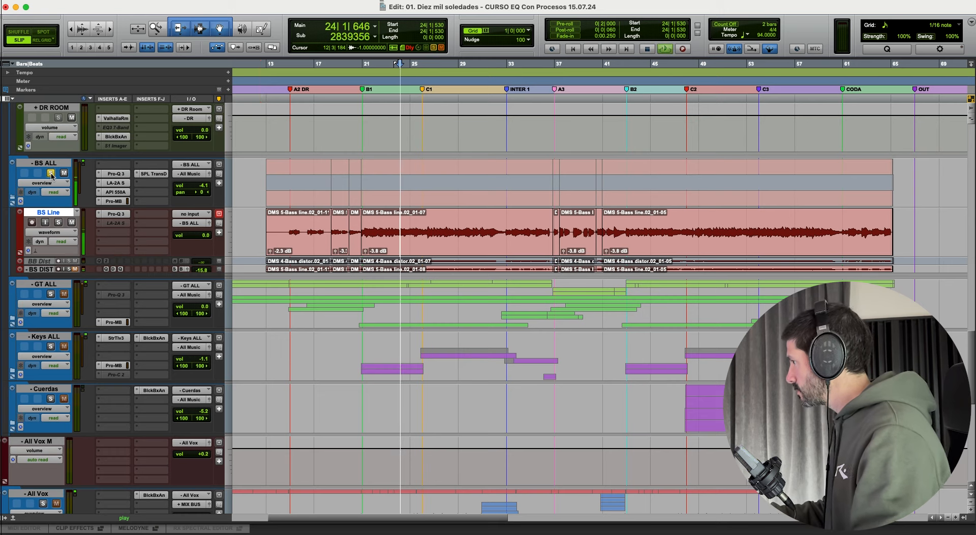
Step: Show the Mix window and hide the inactive BB Dist track beside BS Line
key("super+equal")
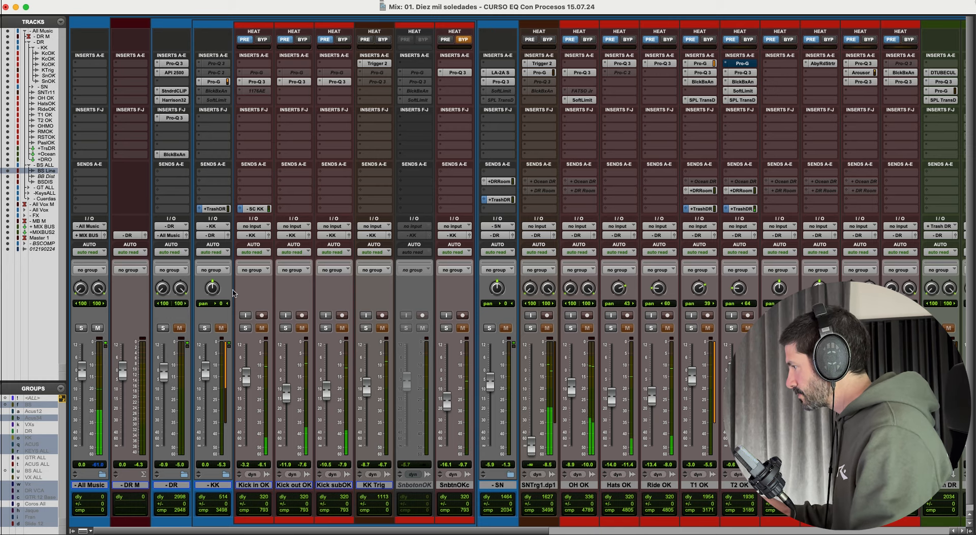
scroll(233, 297, "right", 1)
scroll(234, 295, "right", 15)
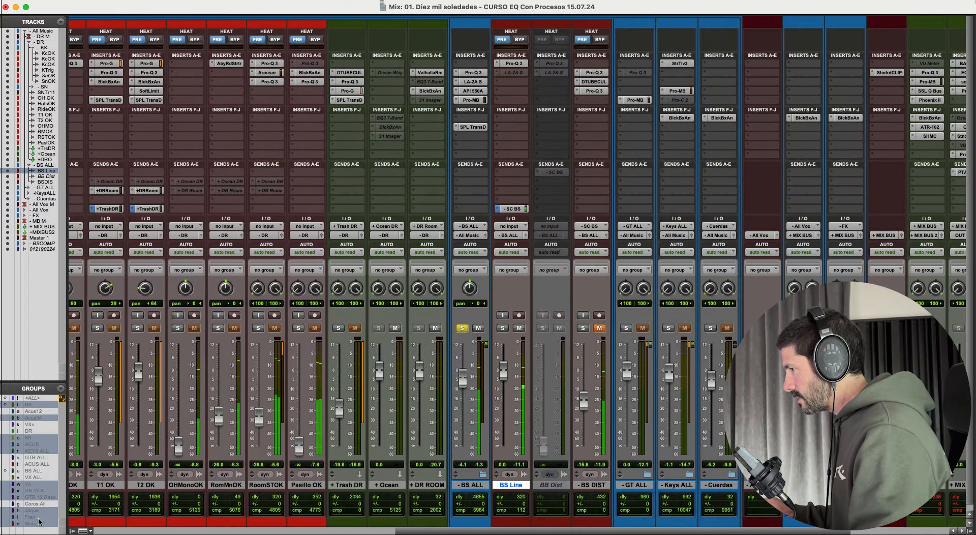
scroll(75, 530, "right", 4)
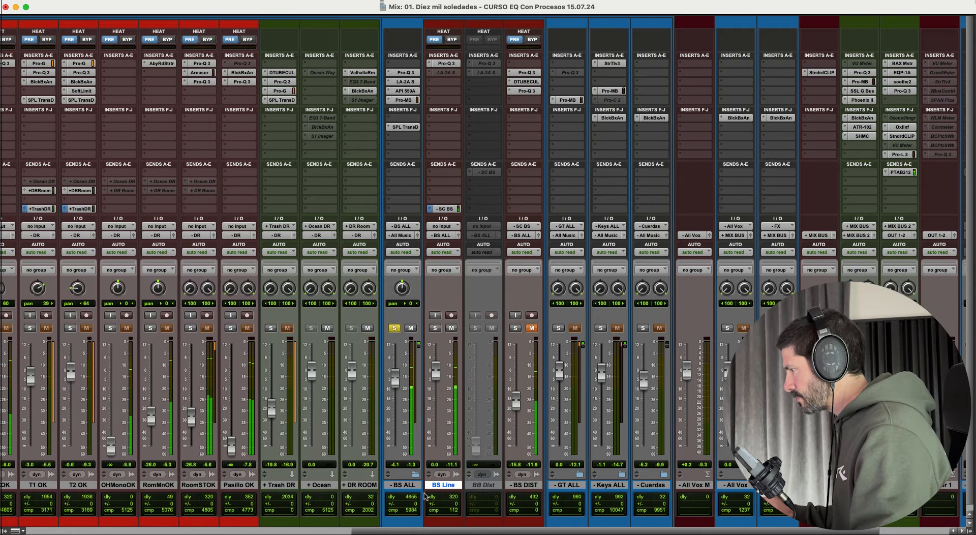
right_click(497, 316)
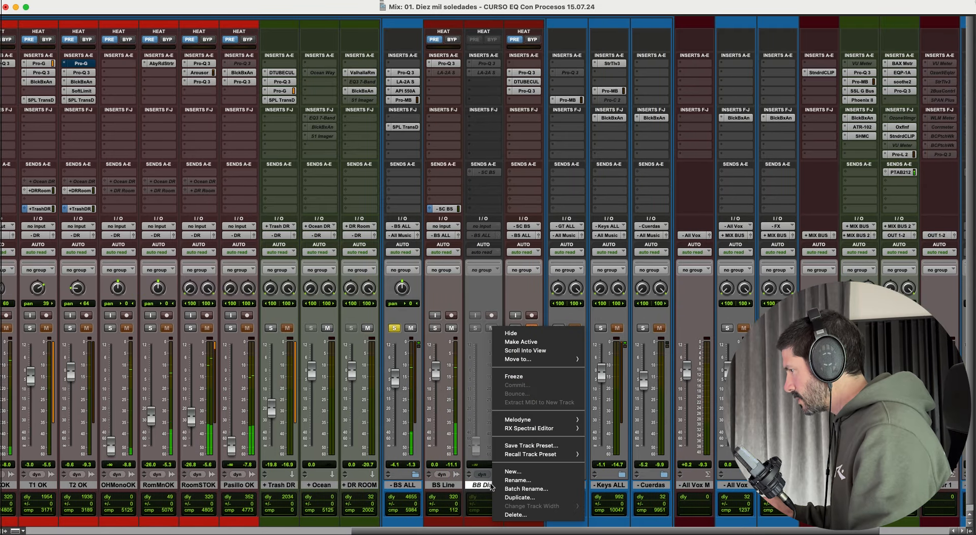
left_click(511, 333)
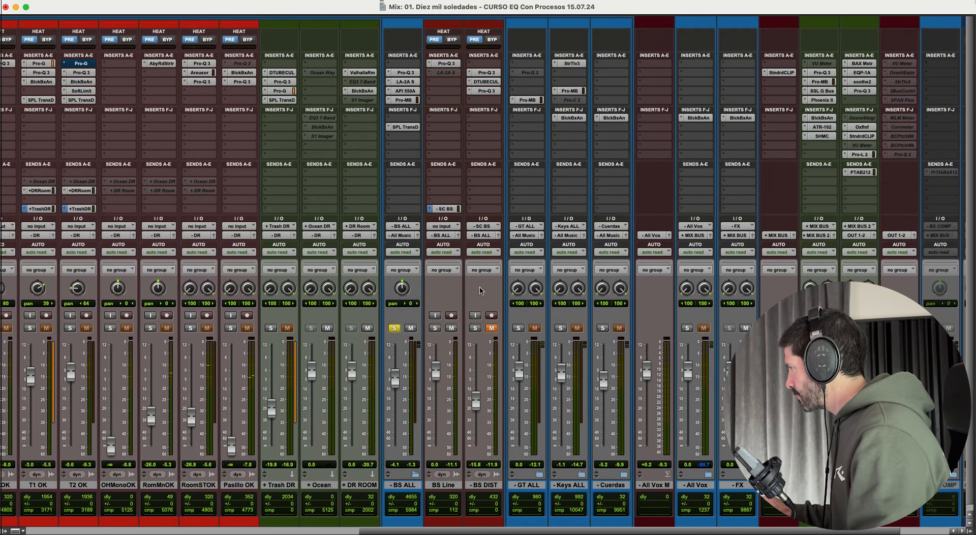
Step: Unmute the BS DIST track and lower its fader to -19.8 dB during playback
left_click(490, 328)
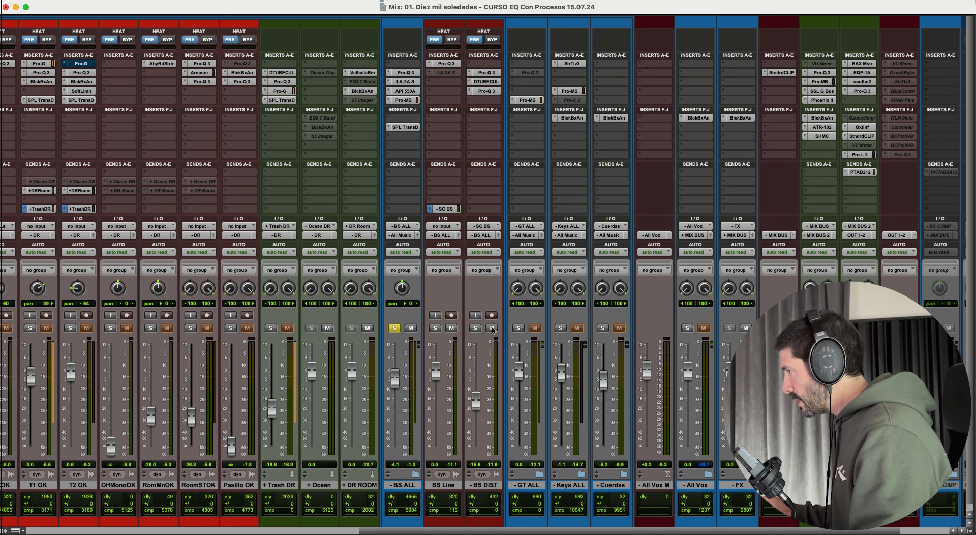
key("space")
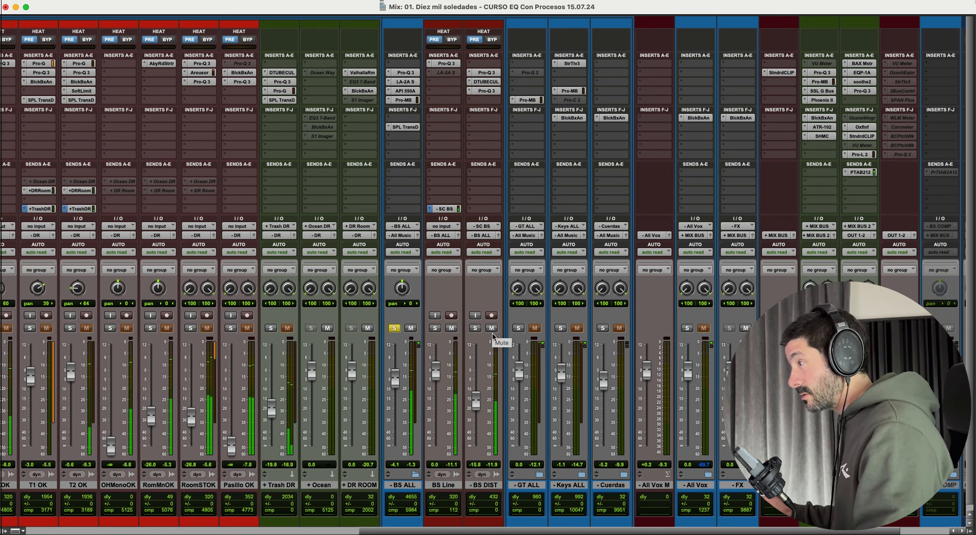
mouse_move(478, 399)
left_mouse_down()
mouse_move(476, 367)
mouse_move(486, 411)
left_mouse_up()
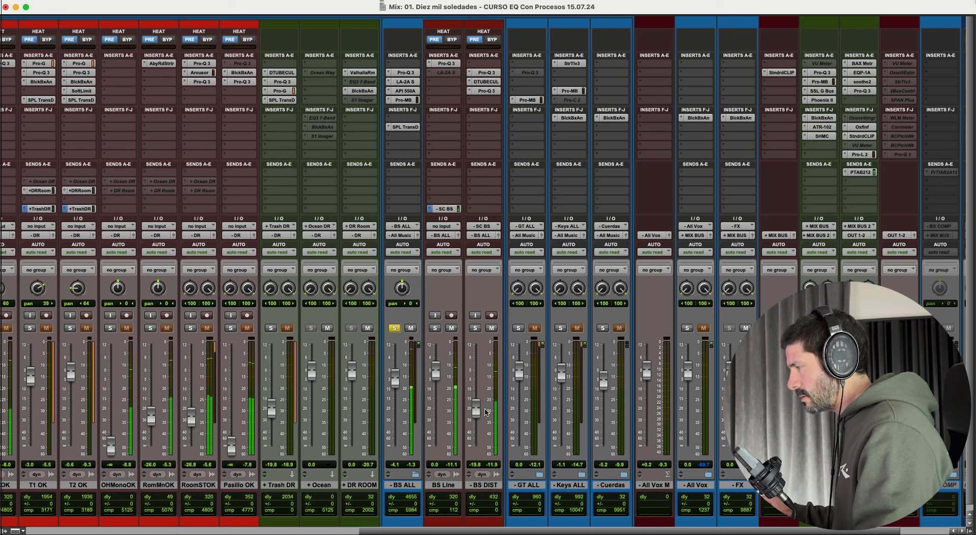
Step: Examine the inserts on BS DIST in order: the first Pro-Q 3, Dist Tube-Culture and the second Pro-Q 3
left_click(486, 72)
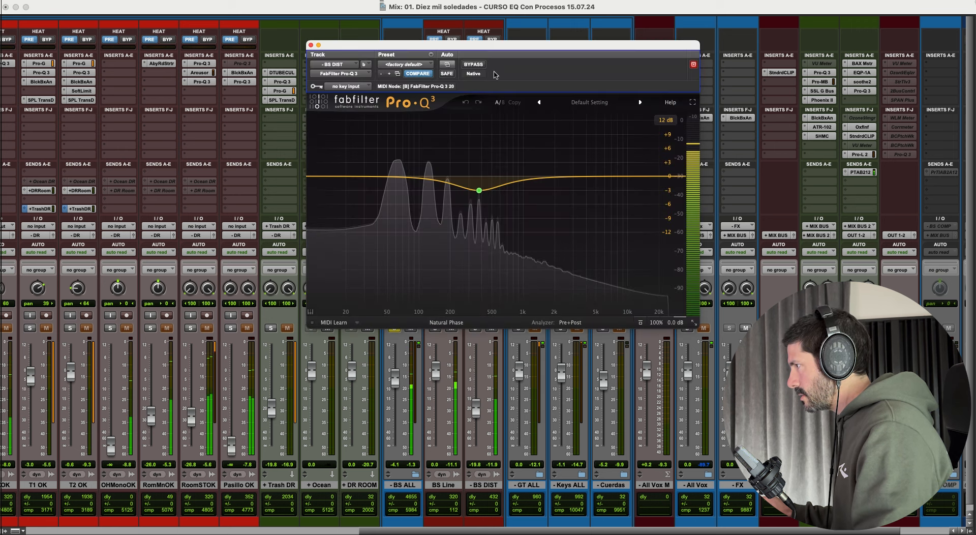
key("super+w")
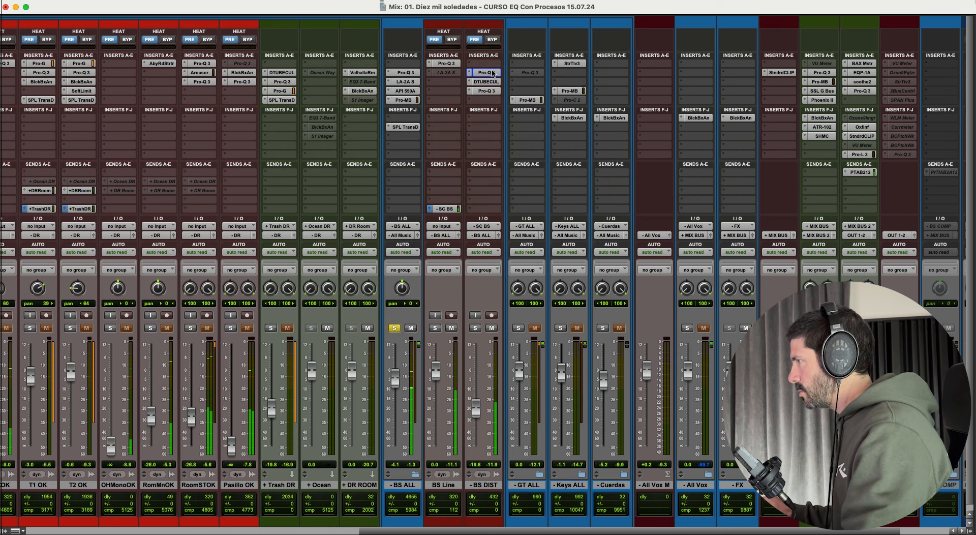
left_click(491, 81)
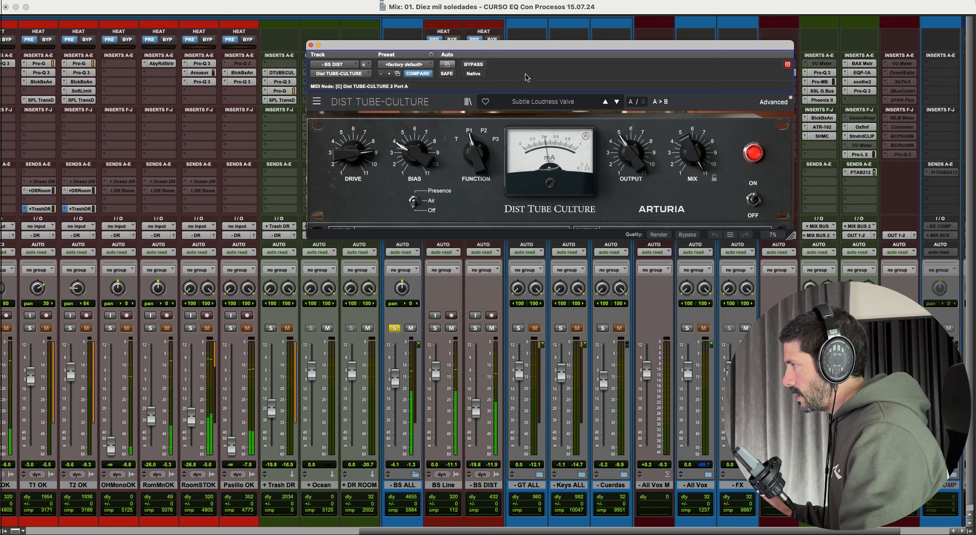
key("super+w")
left_click(494, 91)
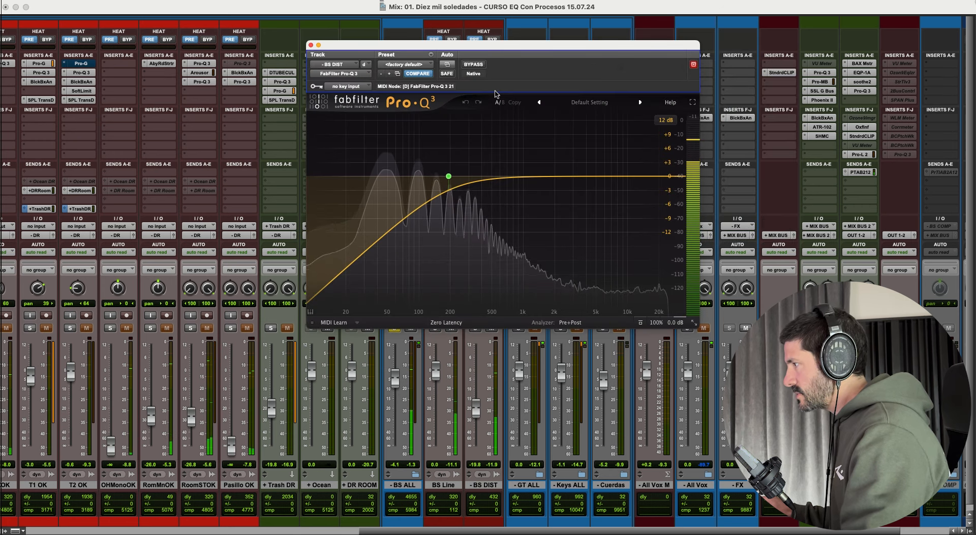
key("space")
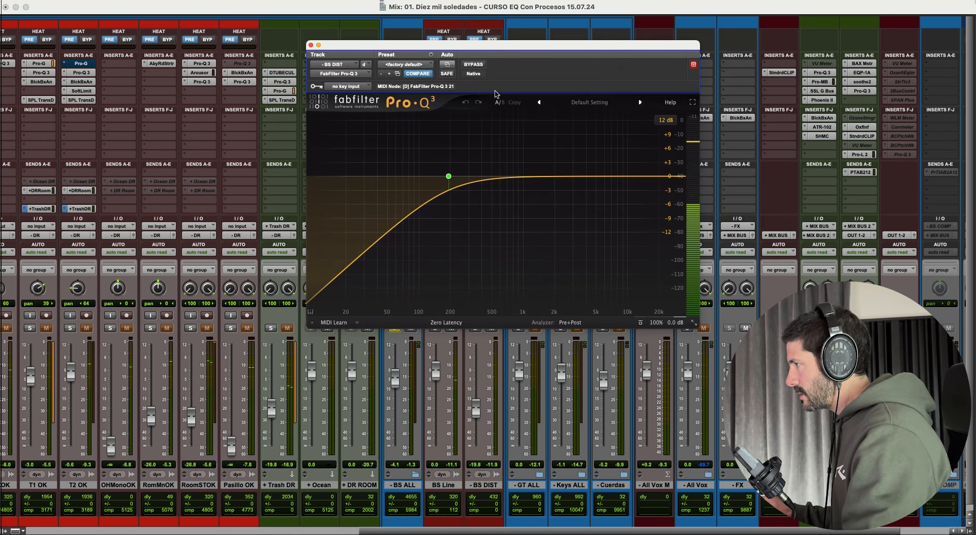
key("super+w")
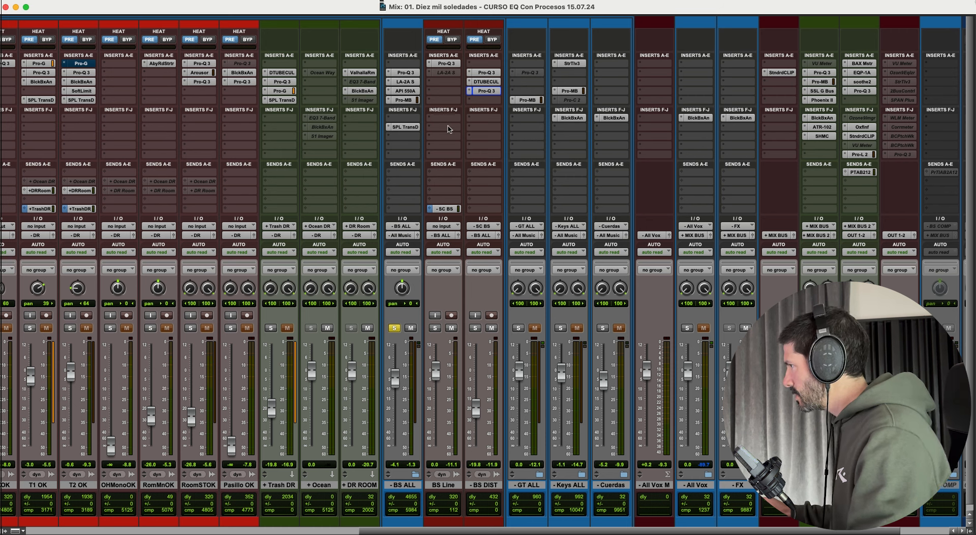
Step: Audition the kick and the bass by switching the solos of the KK and BS ALL folder tracks, and stop playback
scroll(406, 295, "left", 15)
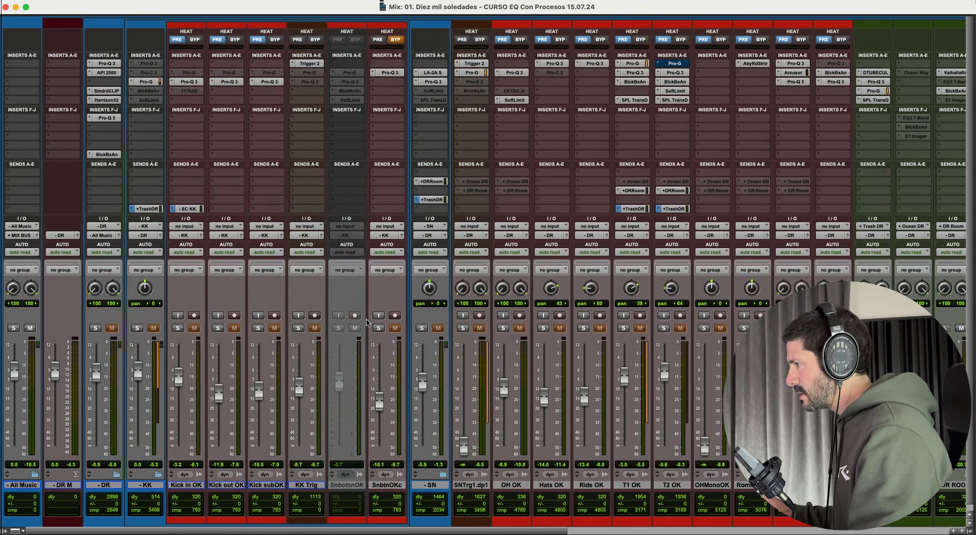
left_click(137, 328)
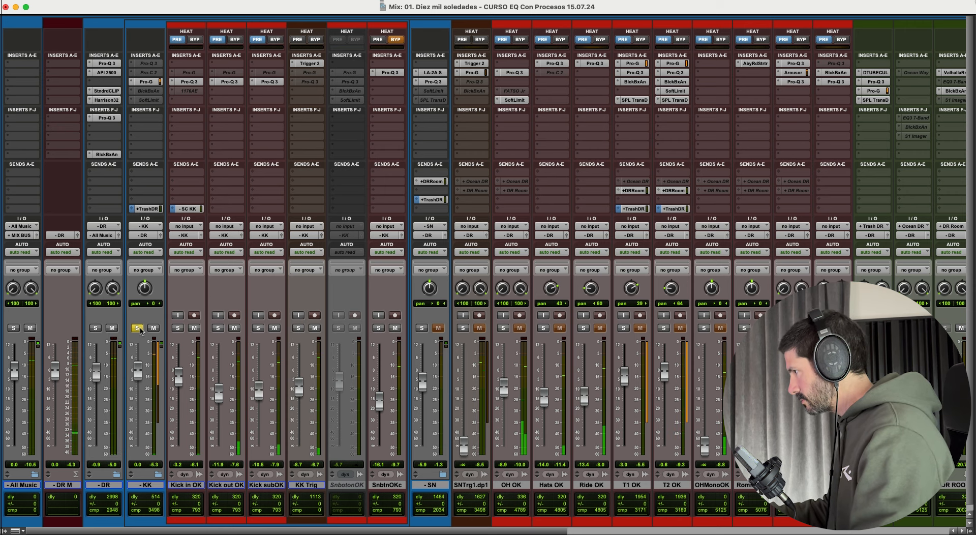
scroll(158, 336, "right", 10)
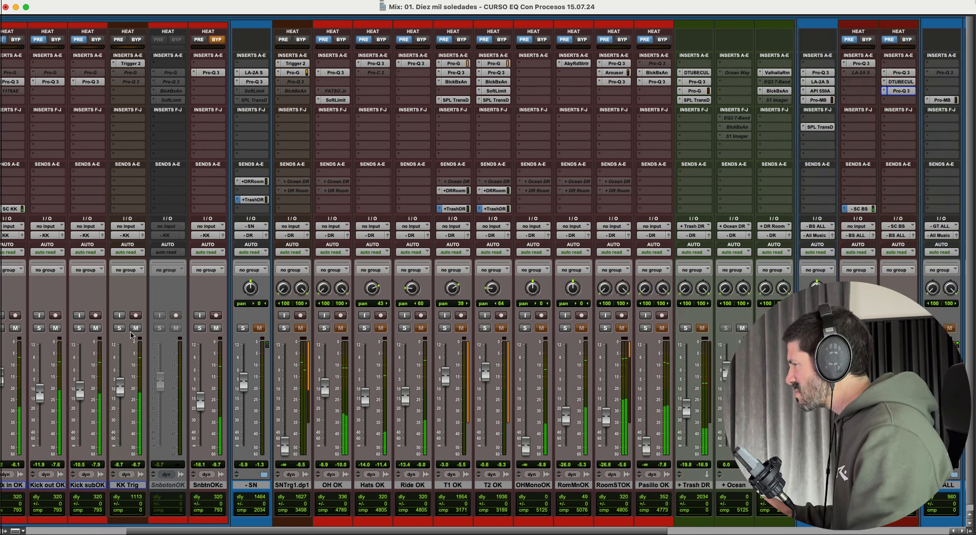
left_click(573, 328)
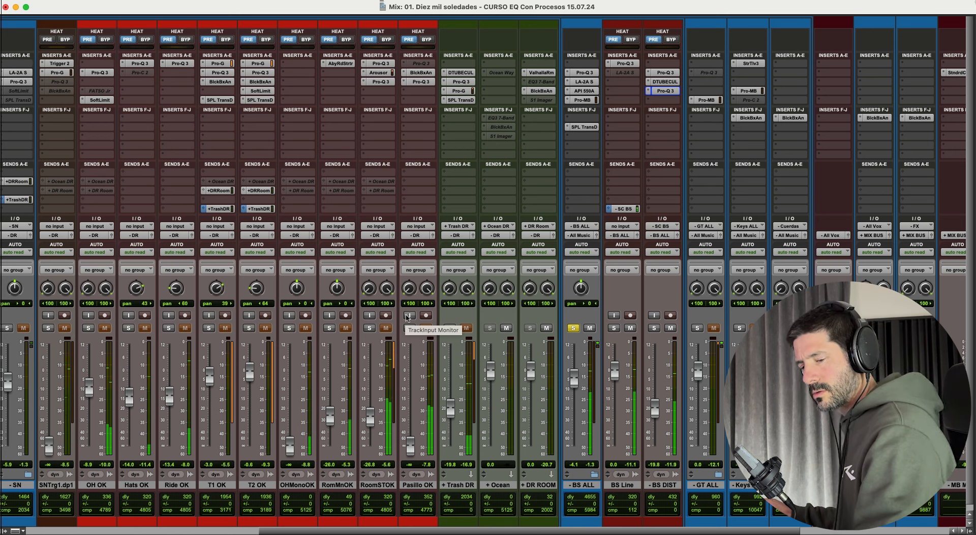
key("space")
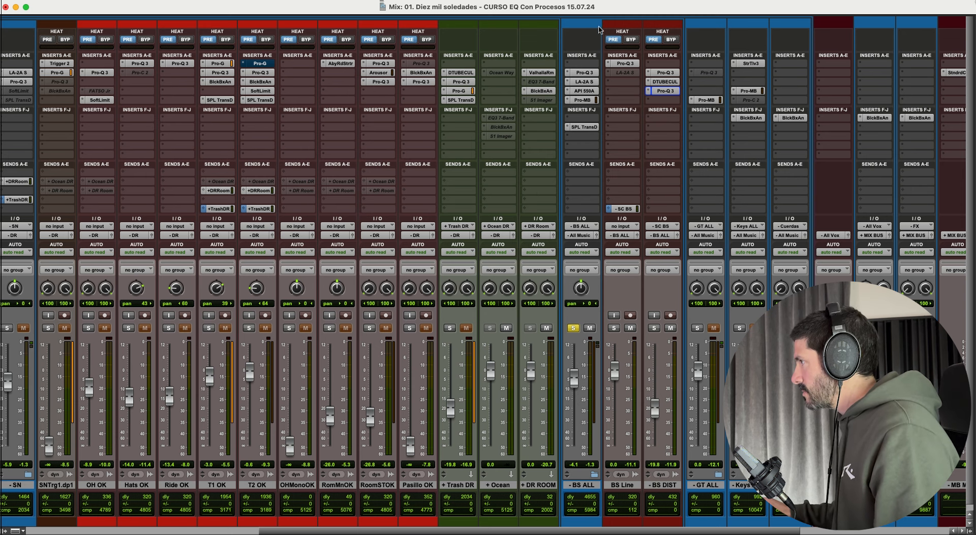
Step: Remove the 10 Hz low-cut band from the Pro-Q 3 on the BS ALL track
left_click(584, 72)
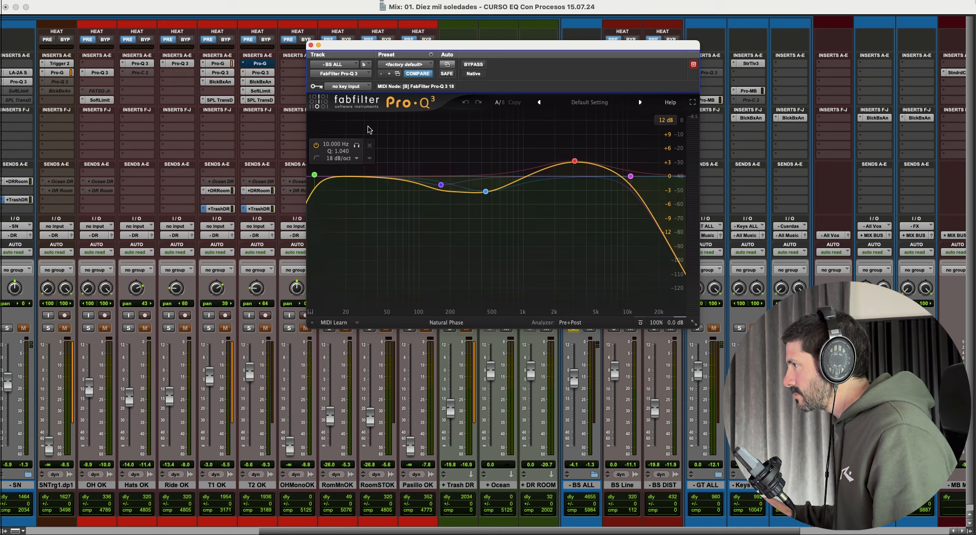
left_click(314, 174)
left_click(534, 261)
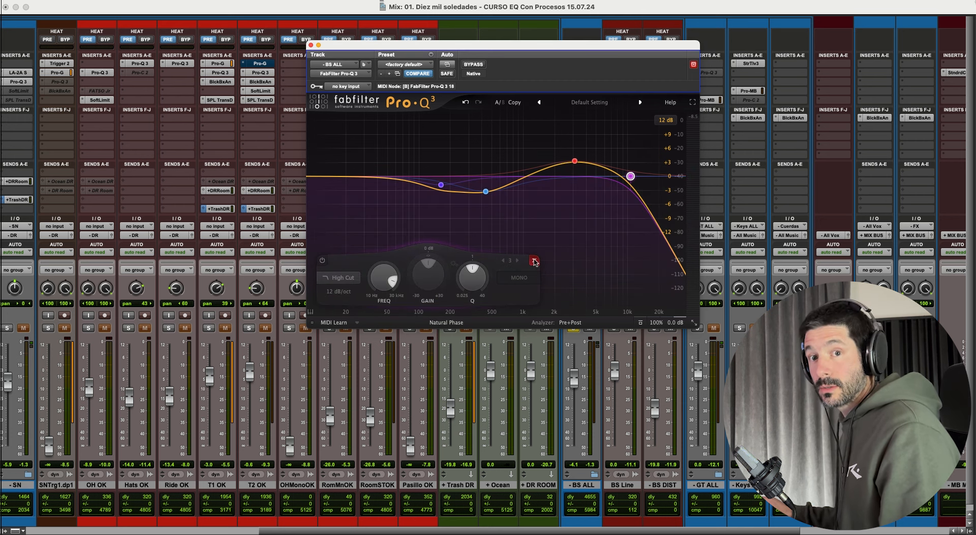
key("super+w")
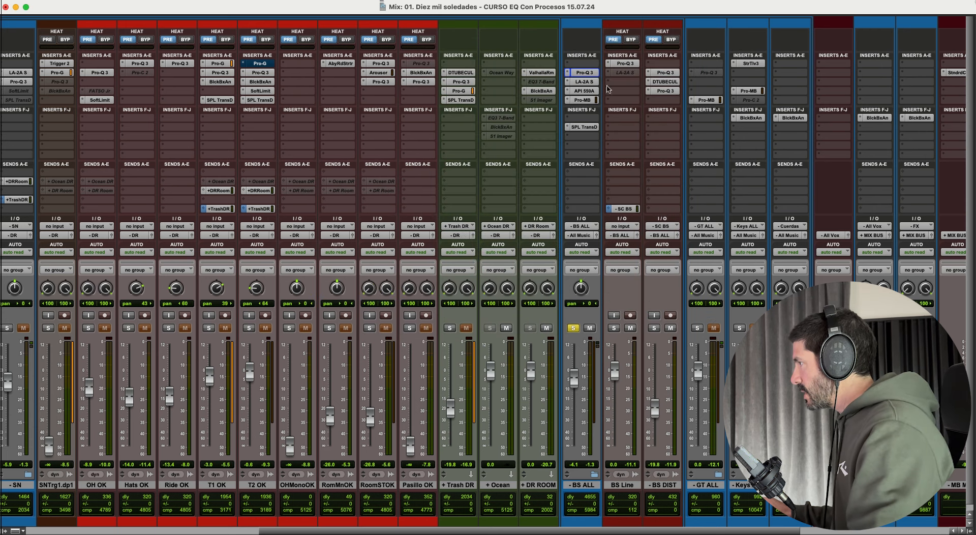
Step: Examine the remaining BS ALL inserts: LA-2A, API 550A, the Pro-MB low band with its side-chain settings, and the SPL Transient Designer
left_click(585, 82)
key("super+w")
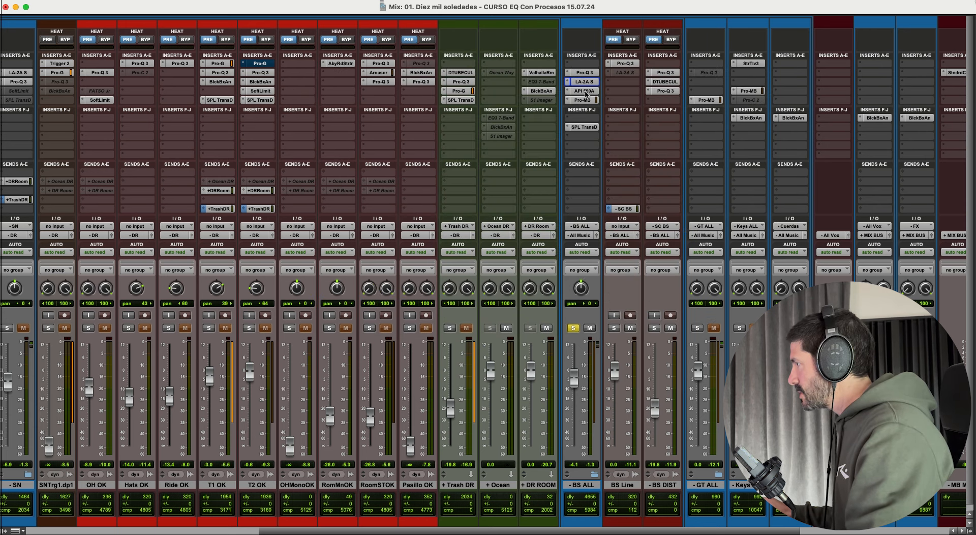
left_click(585, 91)
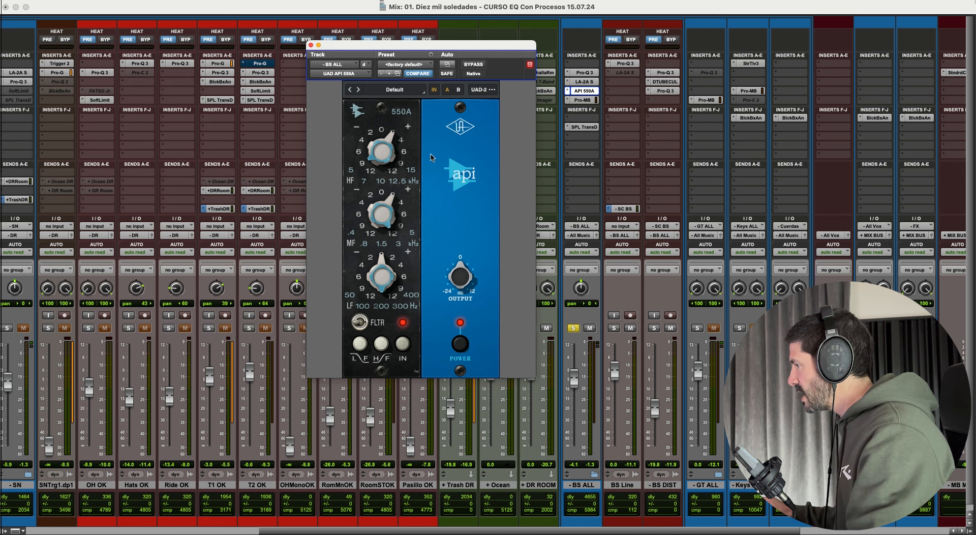
key("super+w")
left_click(591, 102)
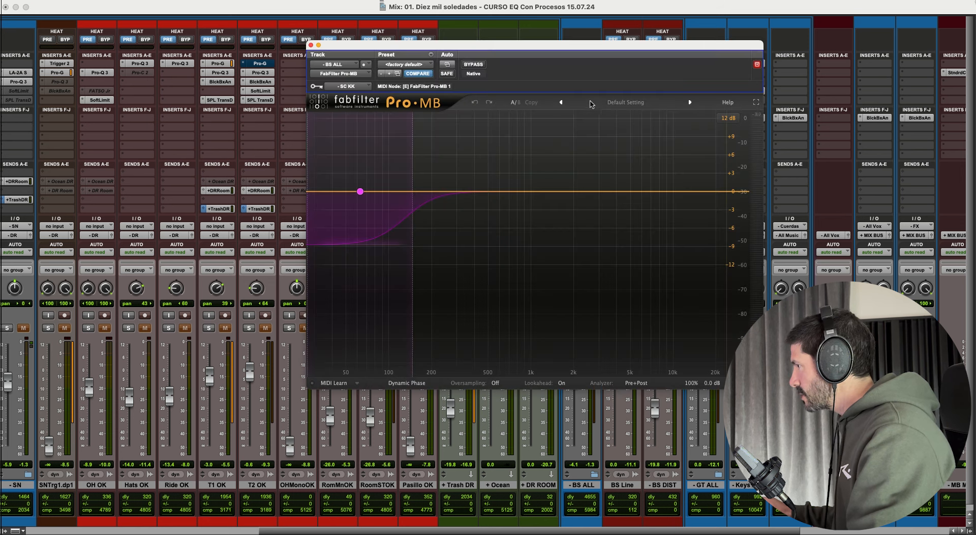
left_click(360, 192)
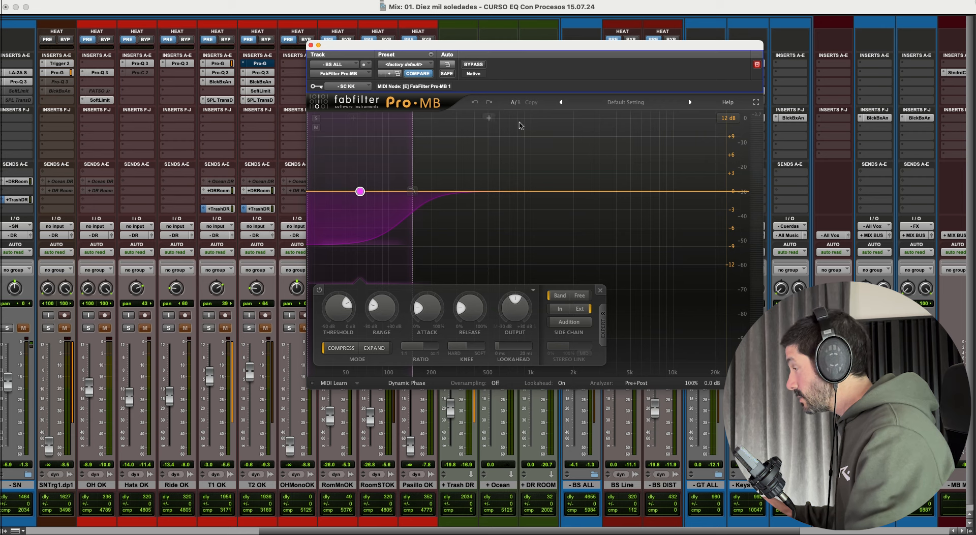
key("super+w")
left_click(595, 127)
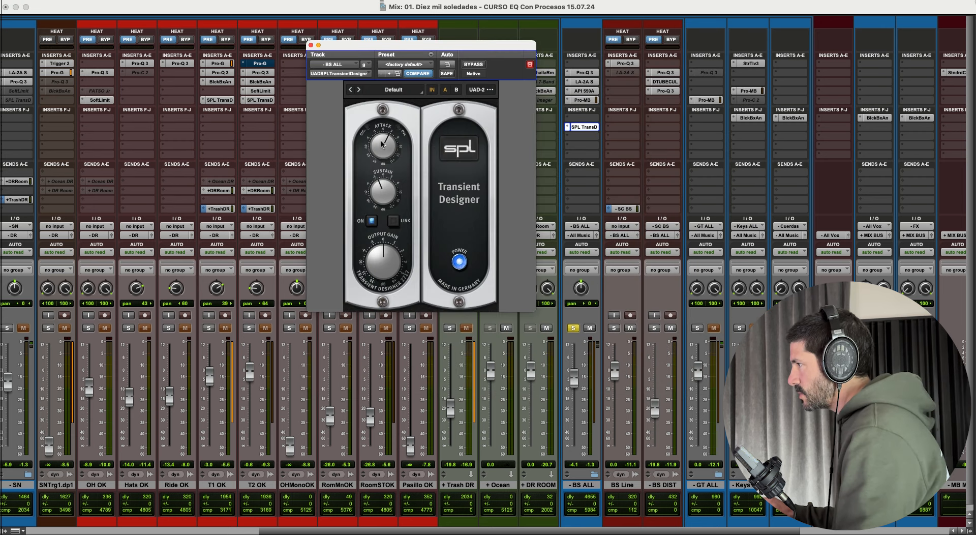
Step: Close the SPL Transient Designer and examine the two EQ bands in the Pro-Q 3 on the BS Line track
key("super+w")
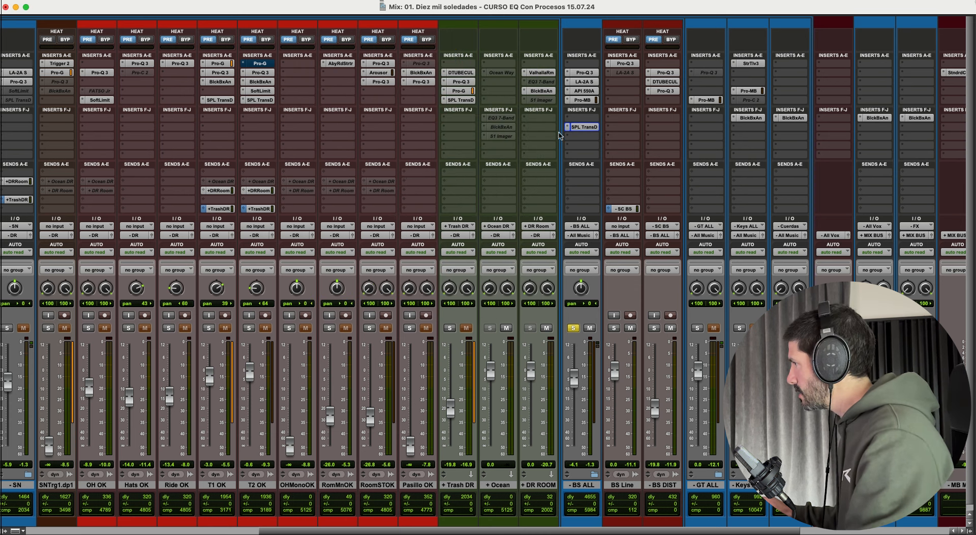
left_click(623, 64)
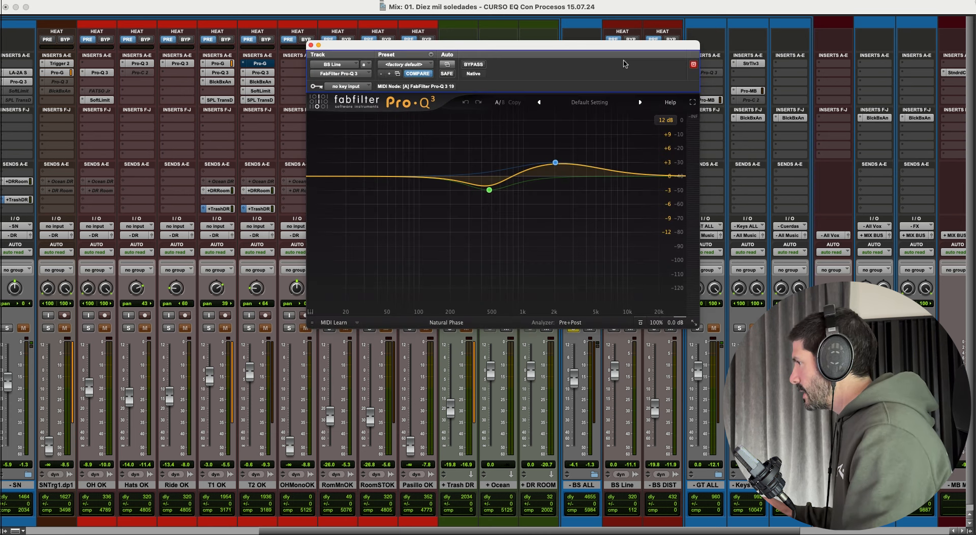
left_click(490, 190)
left_click(554, 162)
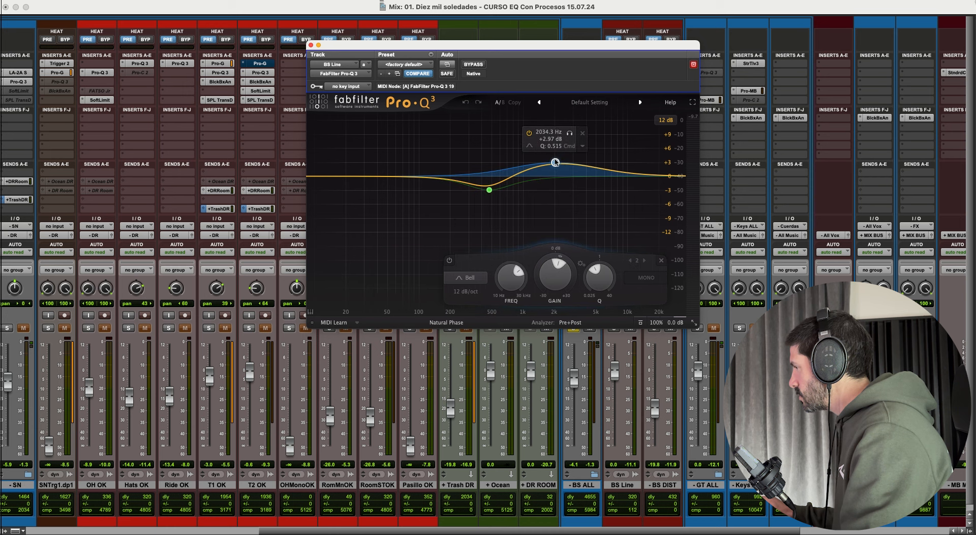
key("super+w")
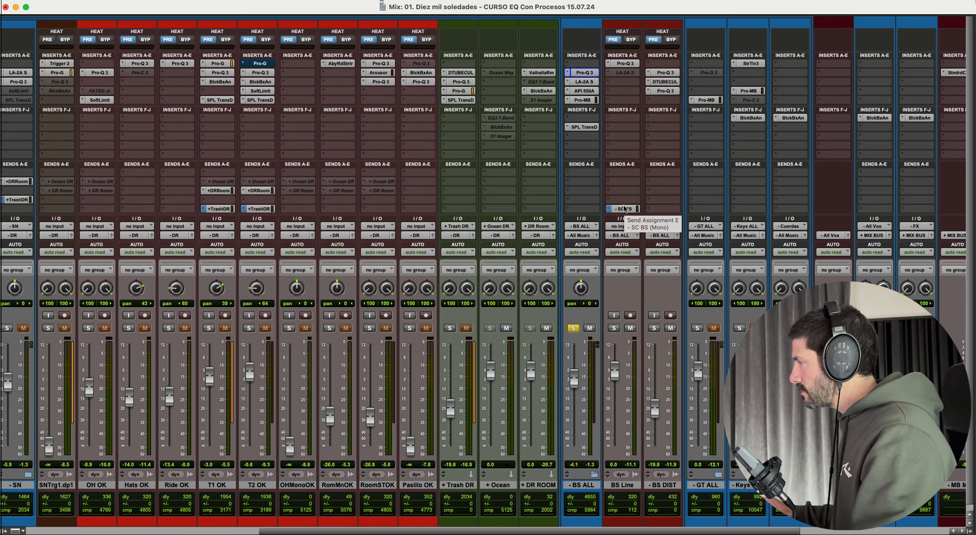
Step: Audition the soloed kick and bass briefly with the kick channels in view, and stop playback
scroll(624, 208, "left", 10)
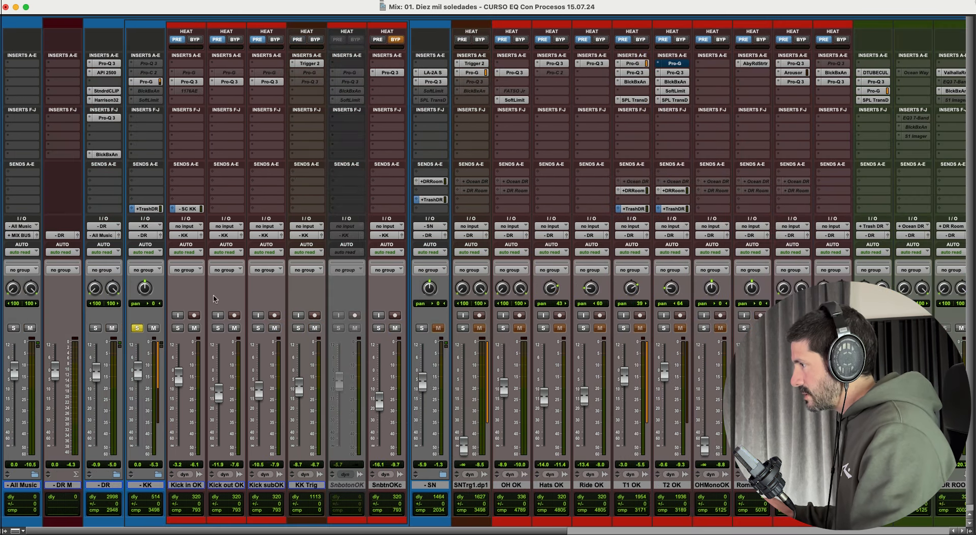
key("space")
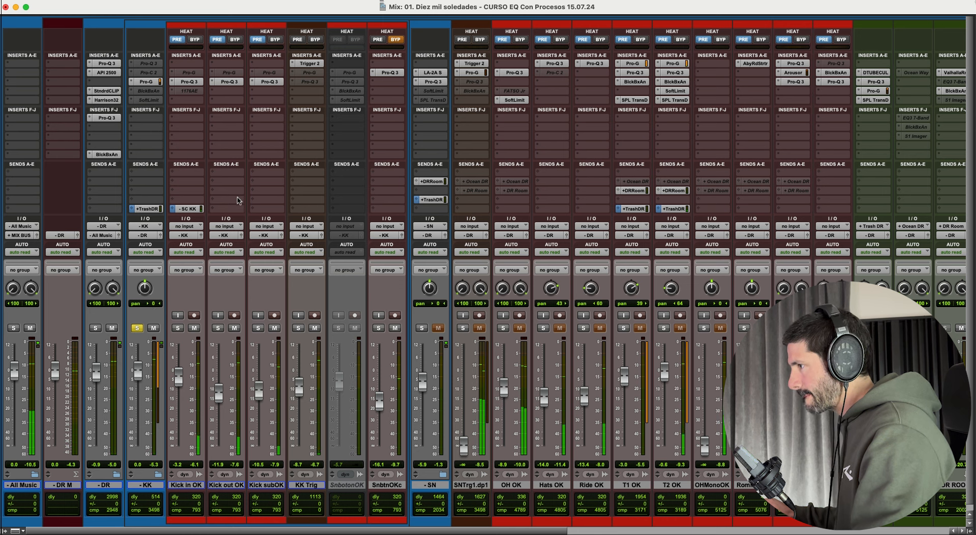
key("space")
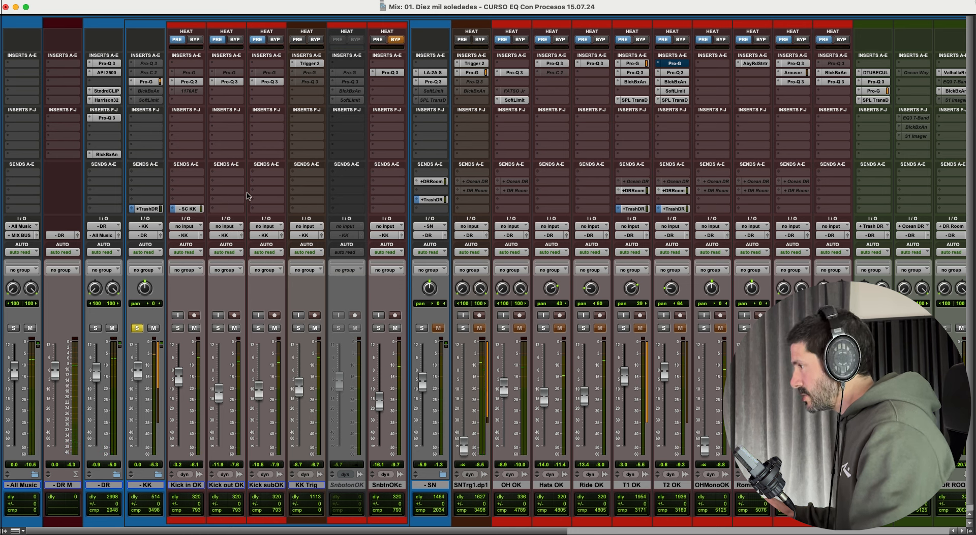
Step: Switch to the Miro board and review the outline's Sidechain Compressor Single-Band item and its fast-attack note
key("ctrl+Up")
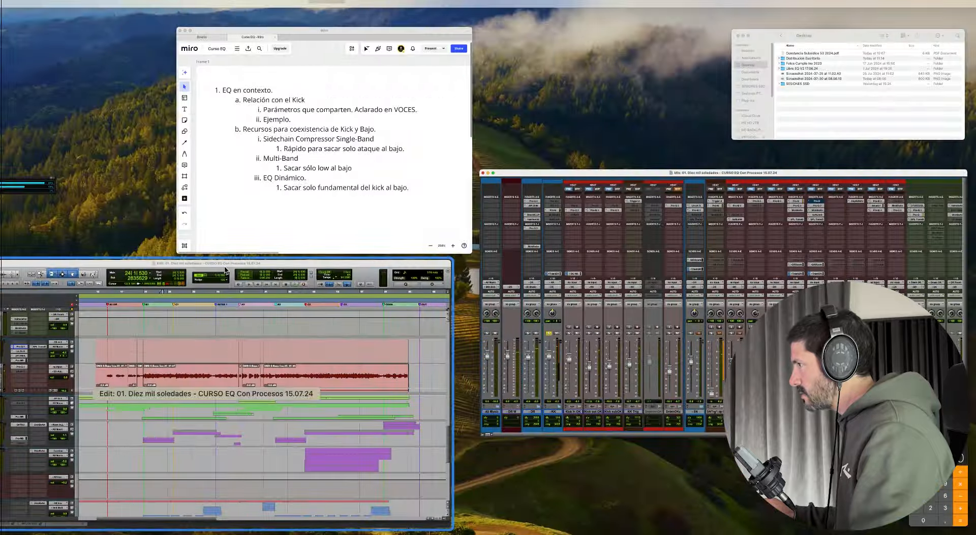
left_click(371, 174)
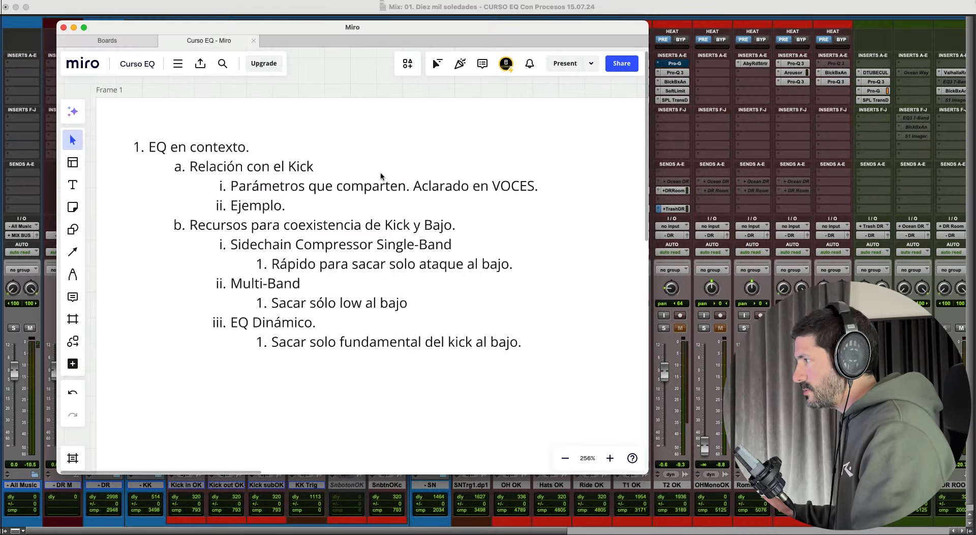
left_click(221, 244)
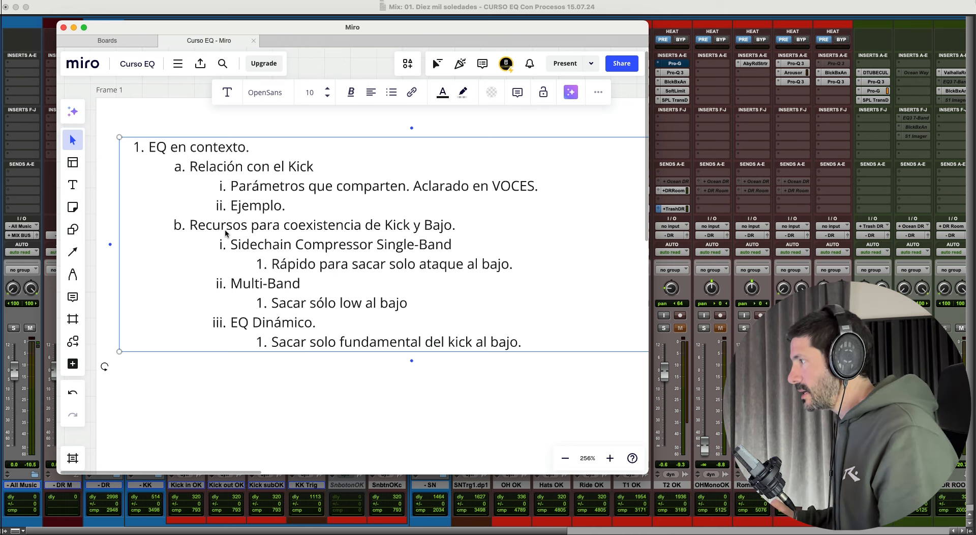
left_click(231, 244)
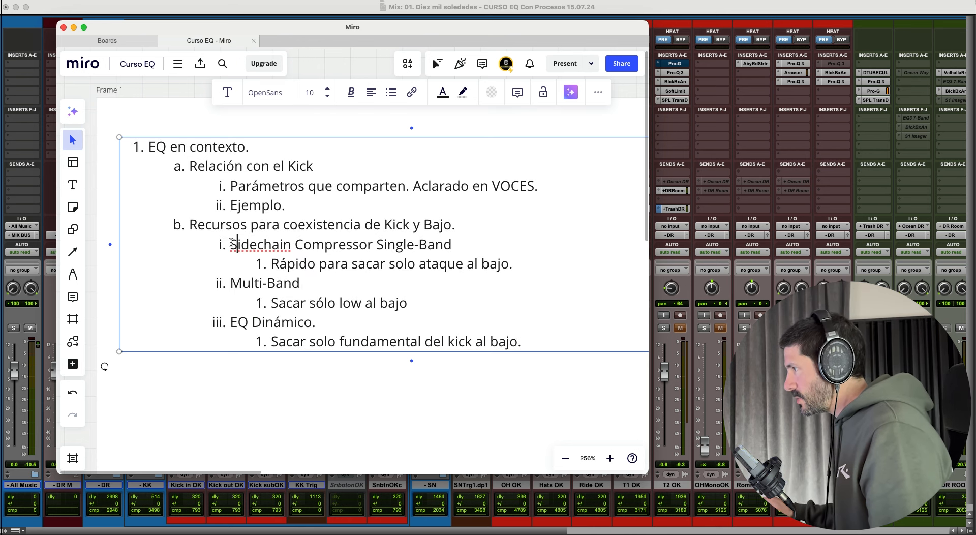
left_click(360, 245)
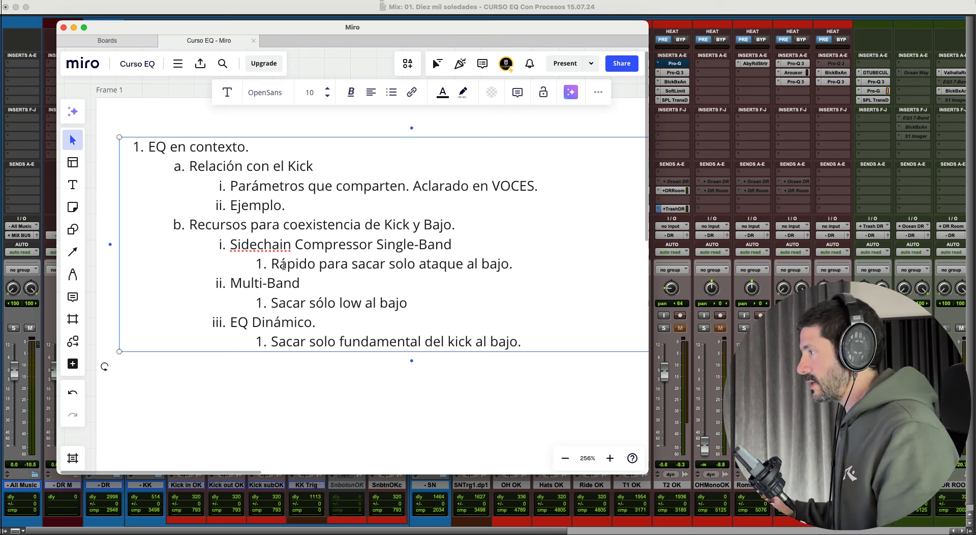
left_click(307, 267)
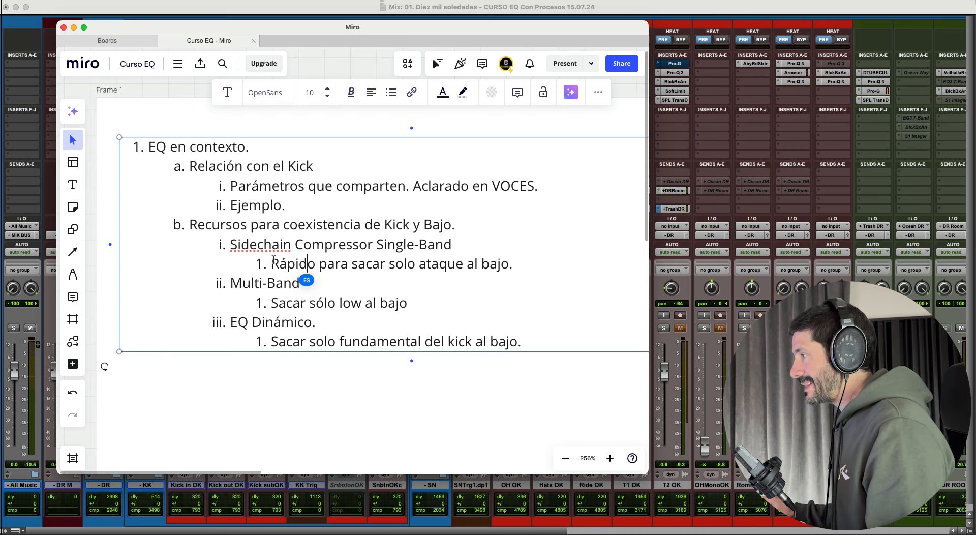
Step: Return to the Pro Tools mix, deactivate the SPL Transient Designer on BS ALL, and insert FabFilter Pro-C 2 (mono) above it
left_click(689, 13)
scroll(562, 80, "right", 5)
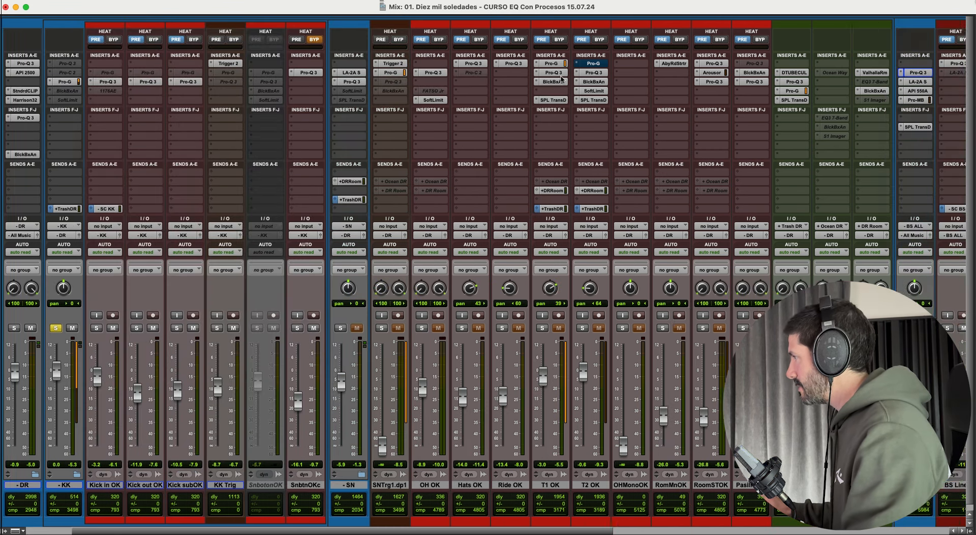
scroll(562, 77, "right", 4)
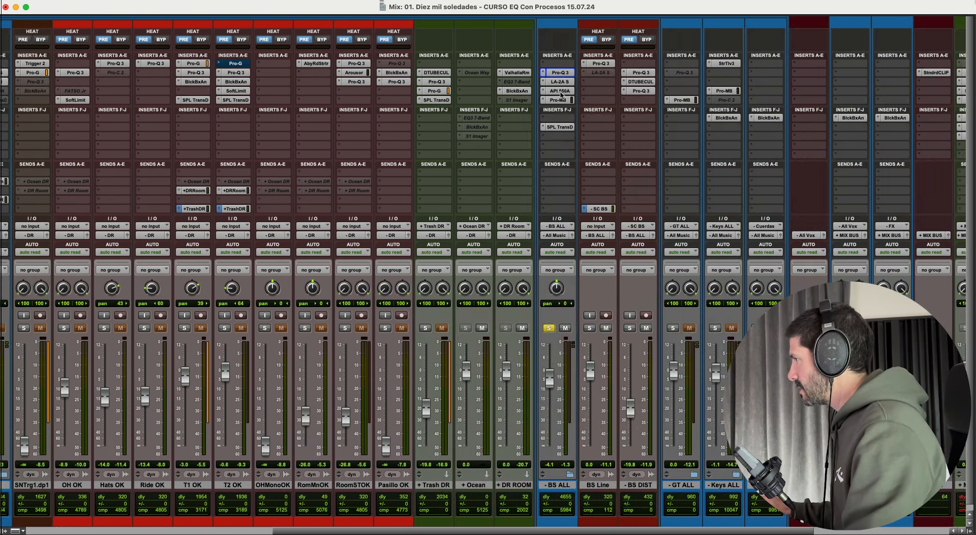
left_click(554, 127, "ctrl+super")
left_click(544, 118)
type("c 2")
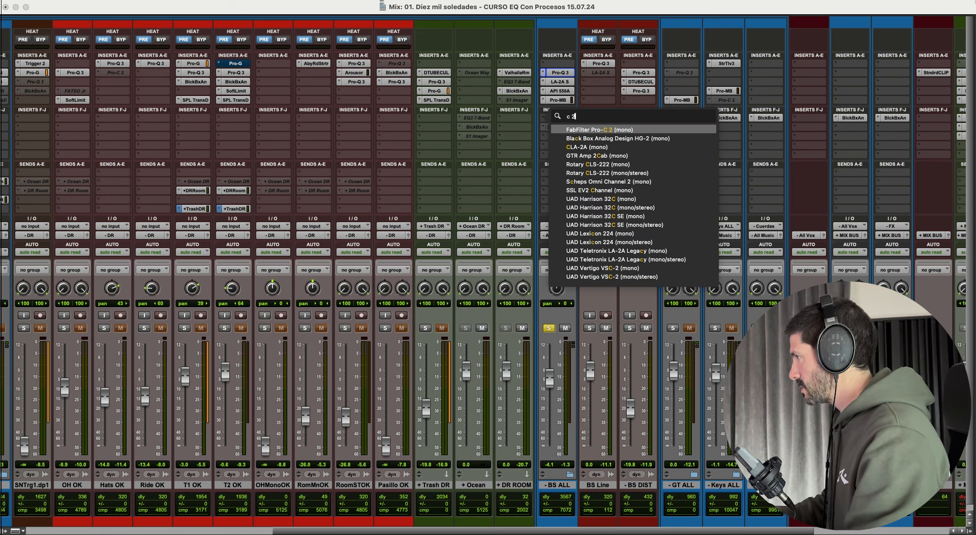
key("Return")
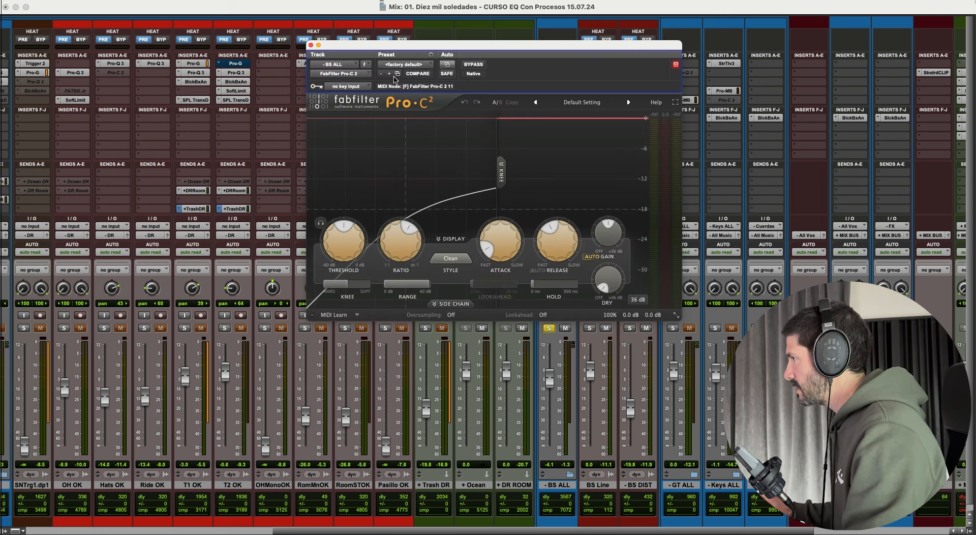
Step: Examine the SC KK send on the Kick in OK track, and close its send window
scroll(161, 170, "left", 10)
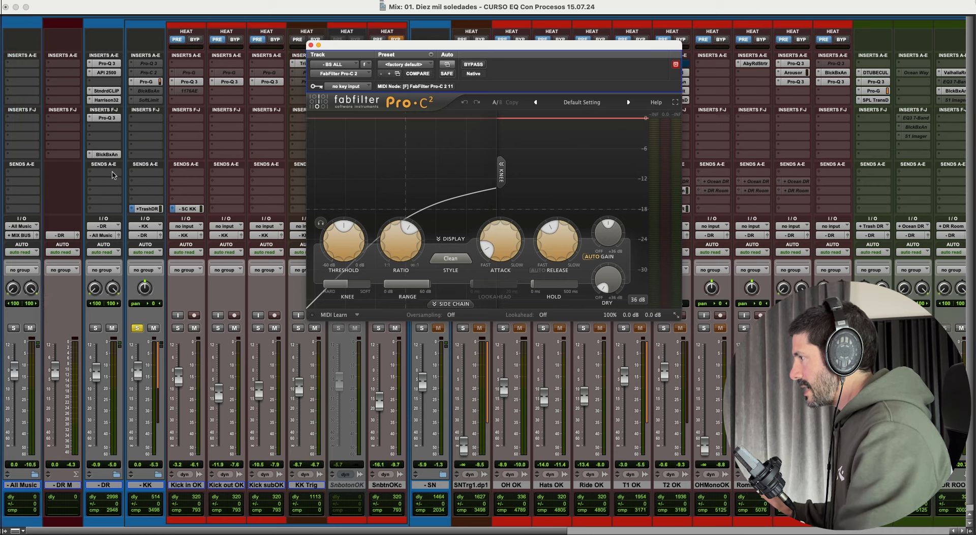
key("super+w")
left_click(189, 208)
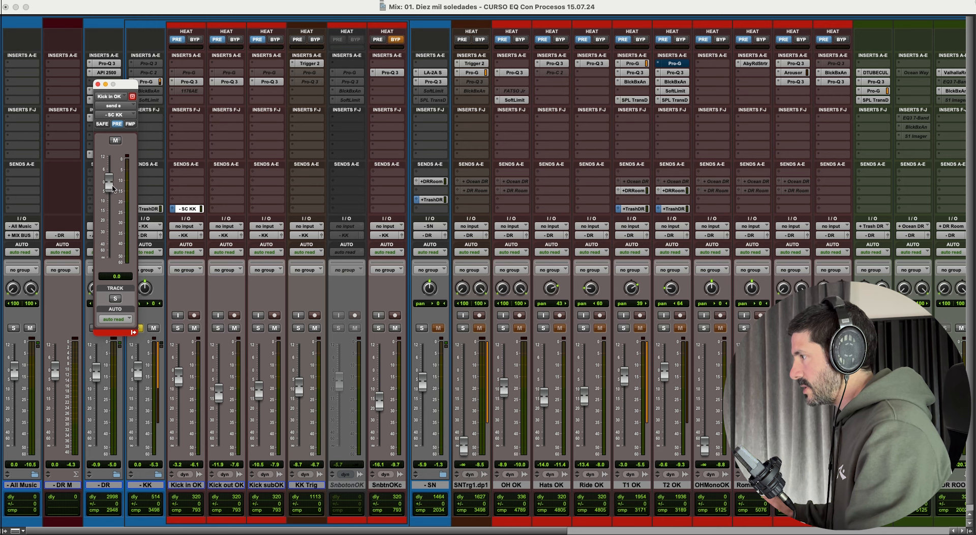
left_click(186, 208)
scroll(186, 205, "right", 10)
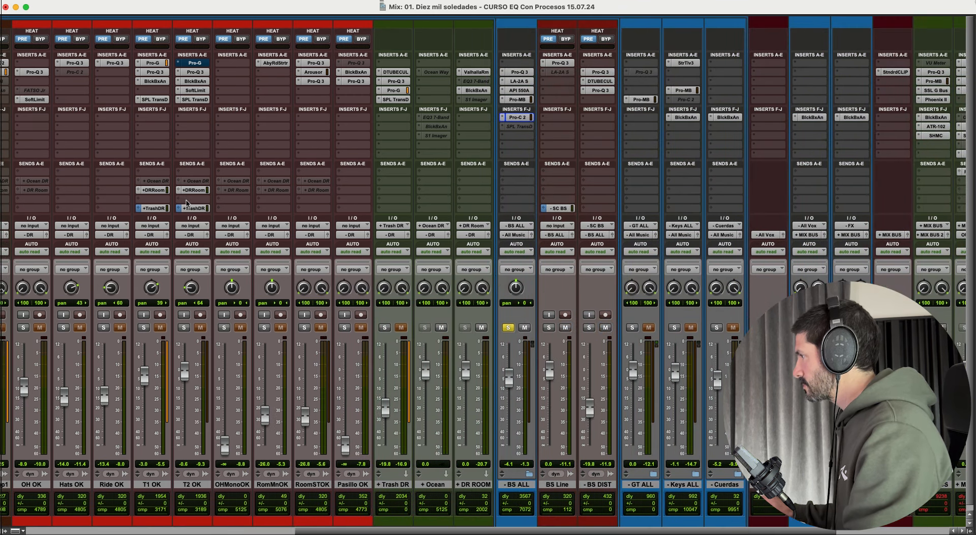
Step: Assign the SC KK (Mono) bus as the key input of the Pro-C 2 on BS ALL
left_click(516, 117)
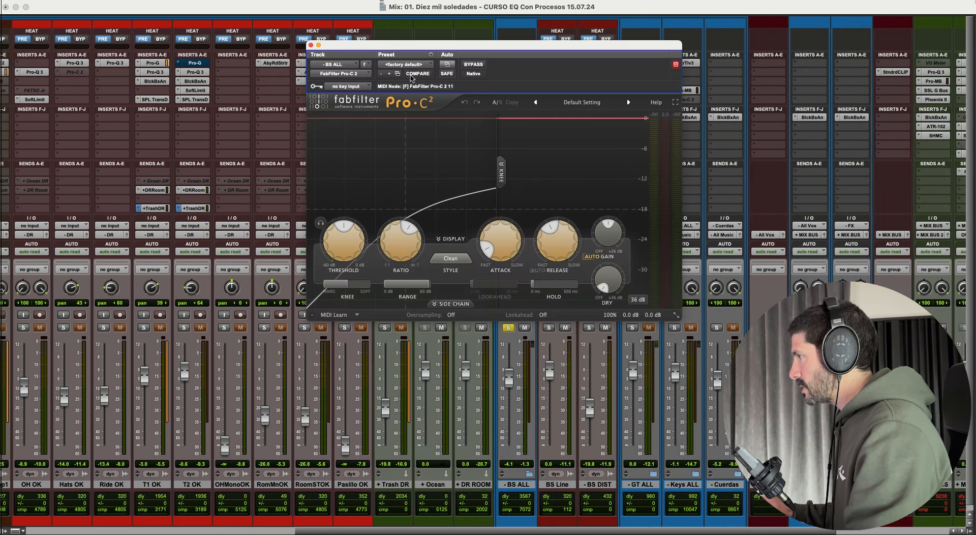
left_click_drag(413, 47, 278, 110)
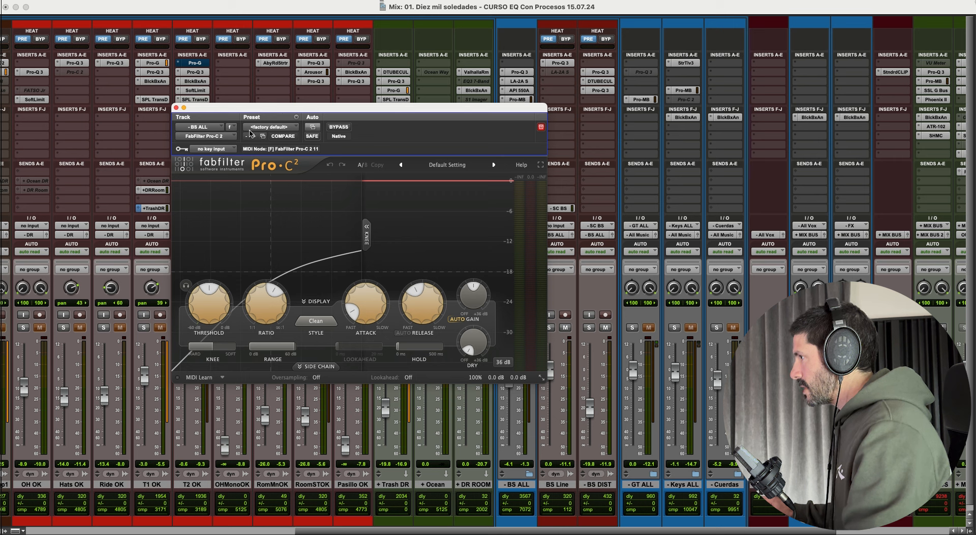
left_click(224, 148)
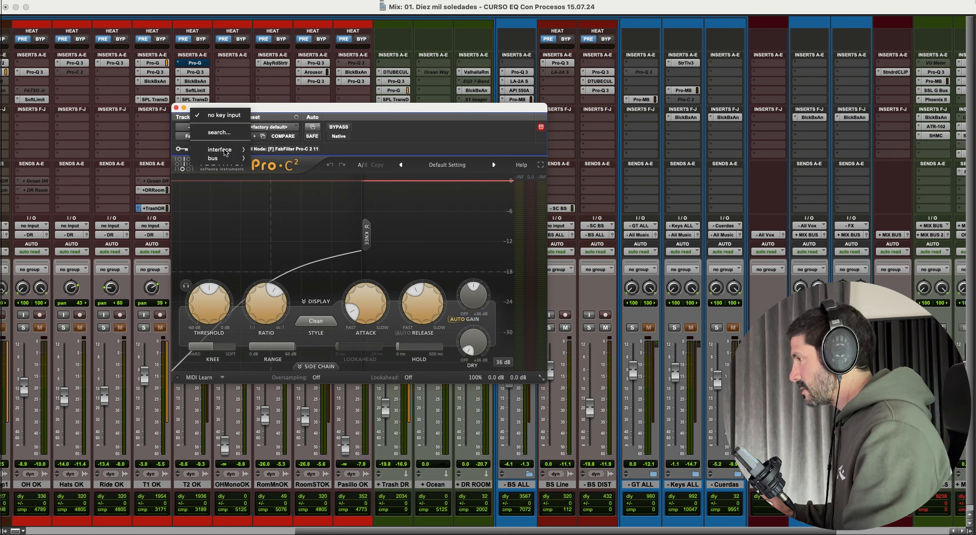
left_click(218, 132)
type("sc")
key("Down")
key("Down")
key("Down")
key("Down")
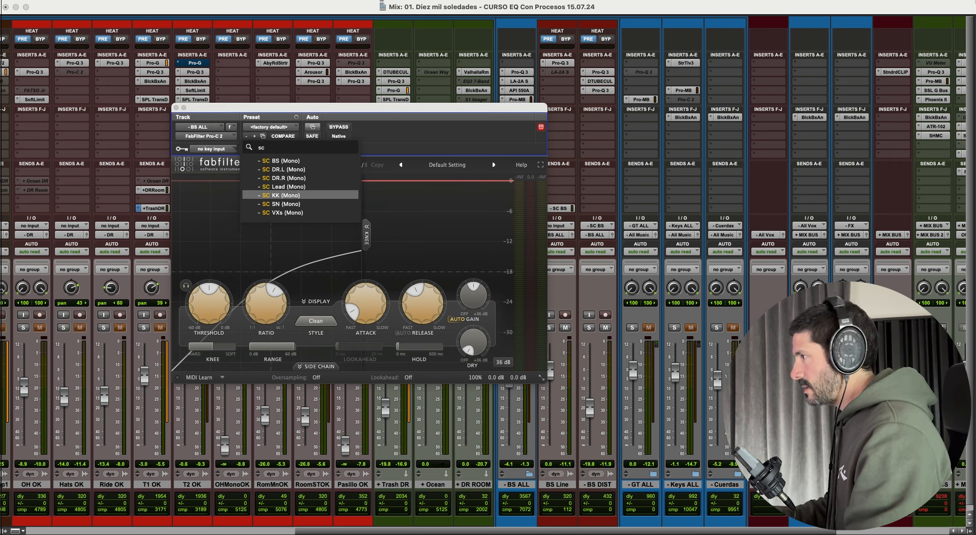
key("Return")
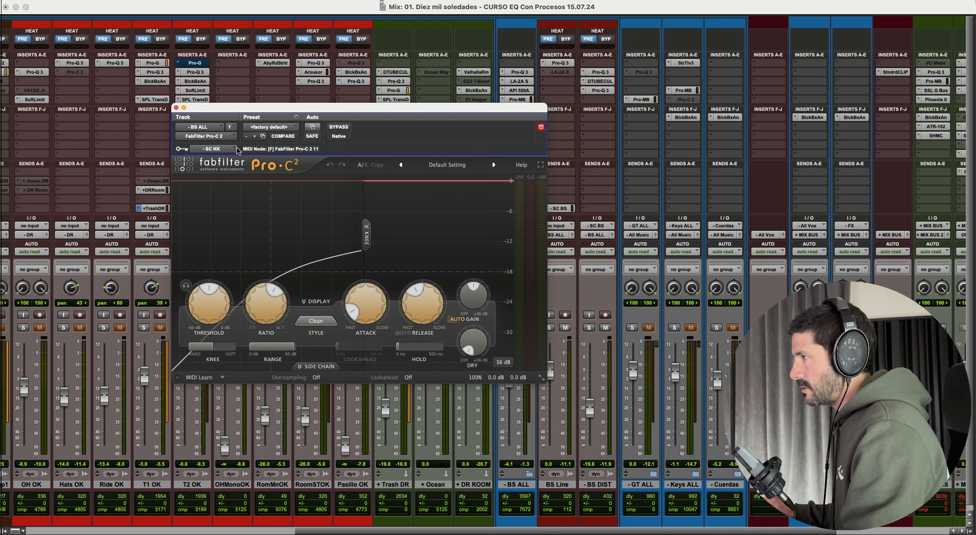
left_click(211, 151)
left_click(400, 150)
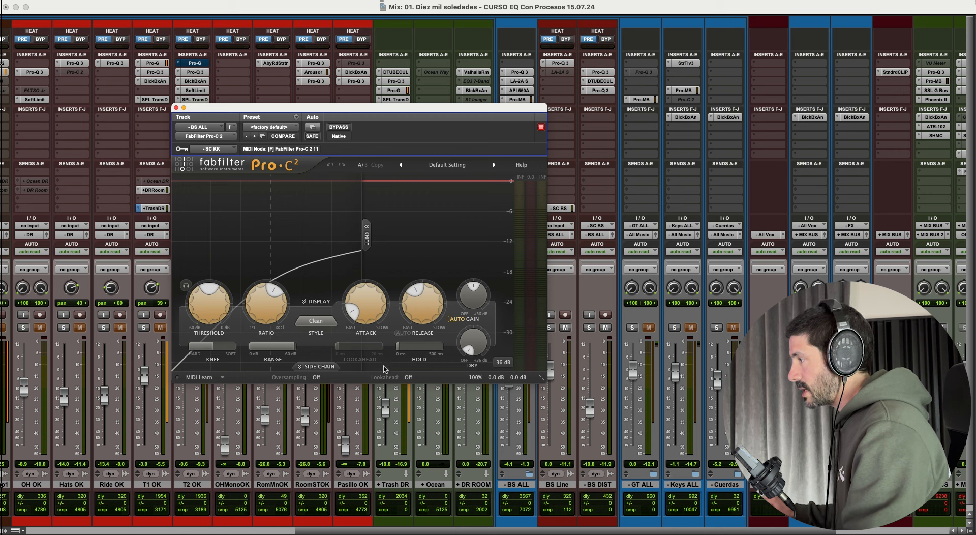
Step: Expand the Pro-C 2 side-chain section, set its source to external, and move the plug-in window clear of the BS ALL strip
left_click(315, 366)
left_click(316, 366)
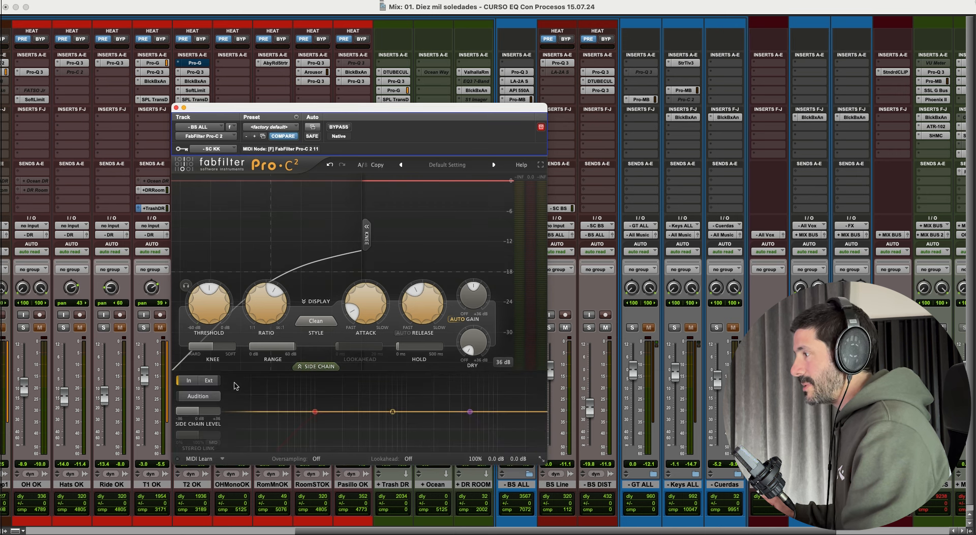
left_click(213, 382)
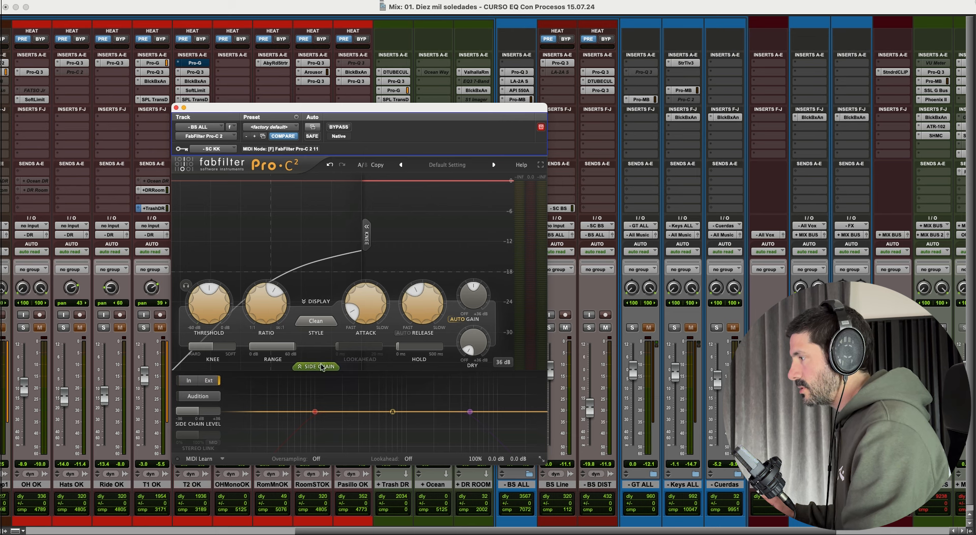
left_click_drag(354, 113, 290, 83)
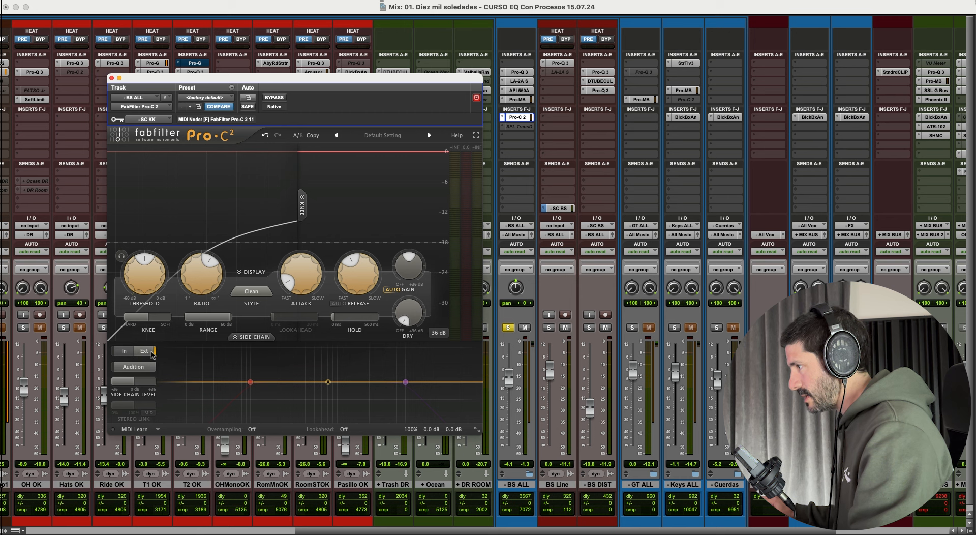
Step: Turn off the Pro-C 2's auto gain and set a harder knee
left_click(393, 290)
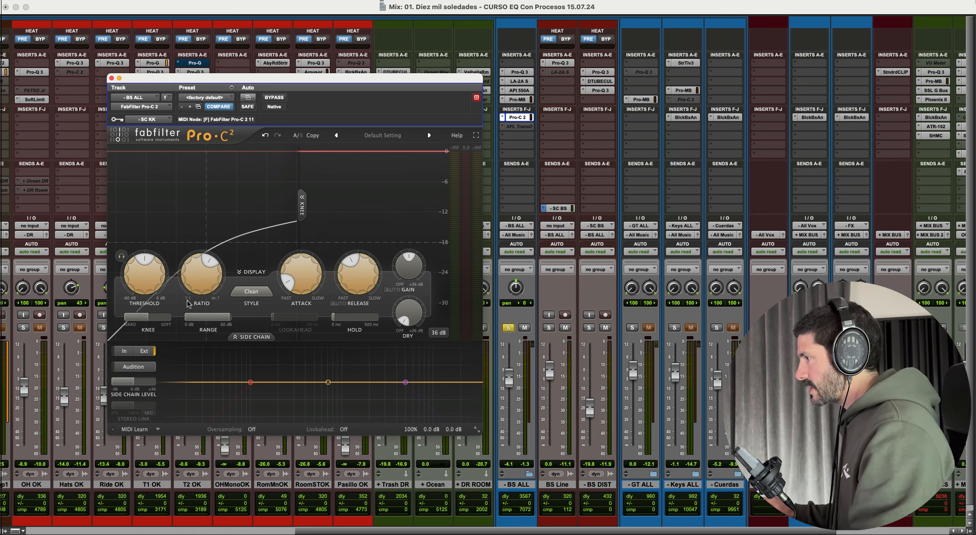
double_click(144, 316)
type("0")
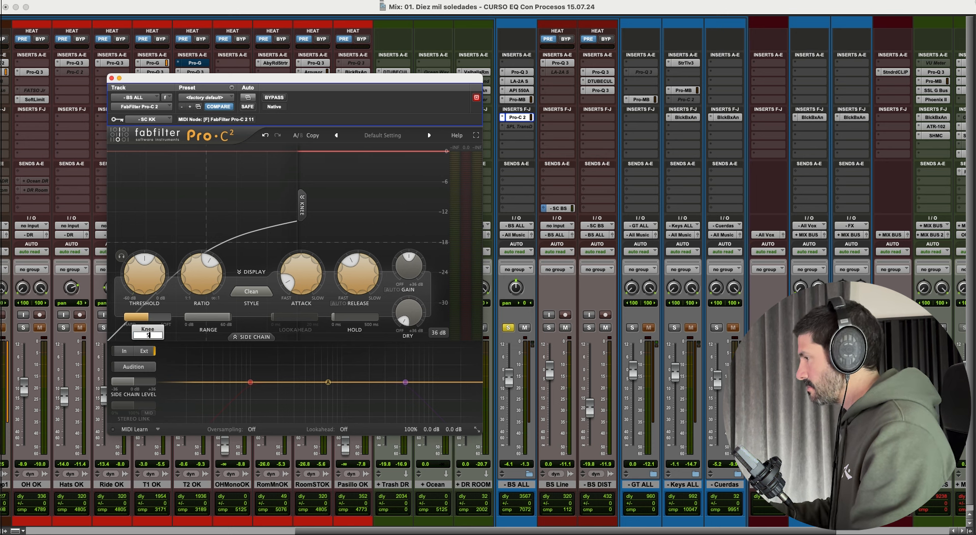
key("Return")
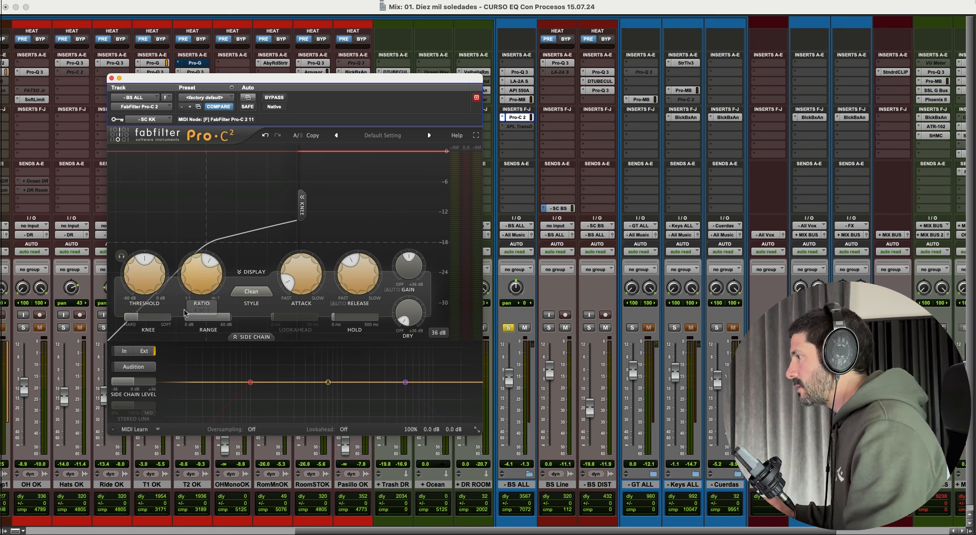
Step: Raise the Pro-C 2's ratio and keep its compression style on Clean
mouse_move(223, 315)
mouse_move(204, 272)
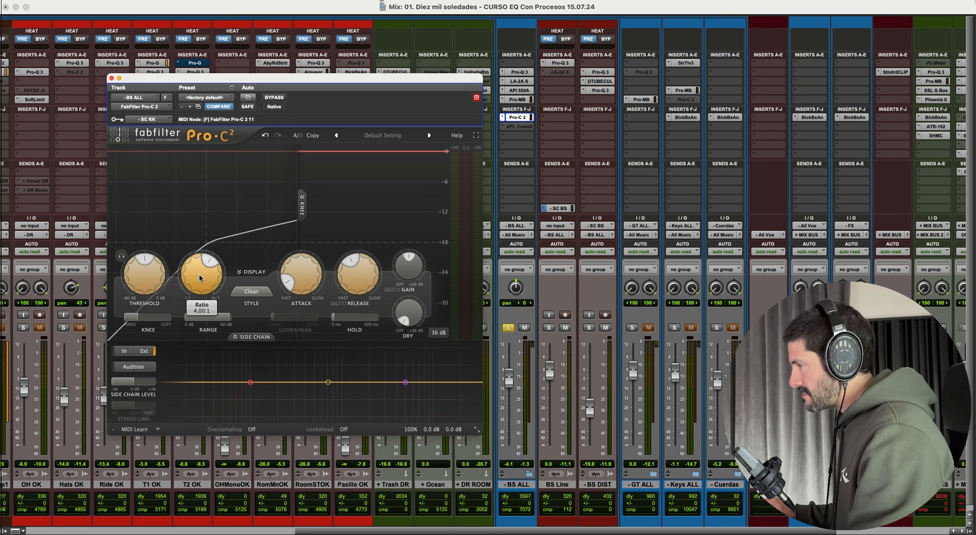
left_click_drag(201, 278, 200, 269)
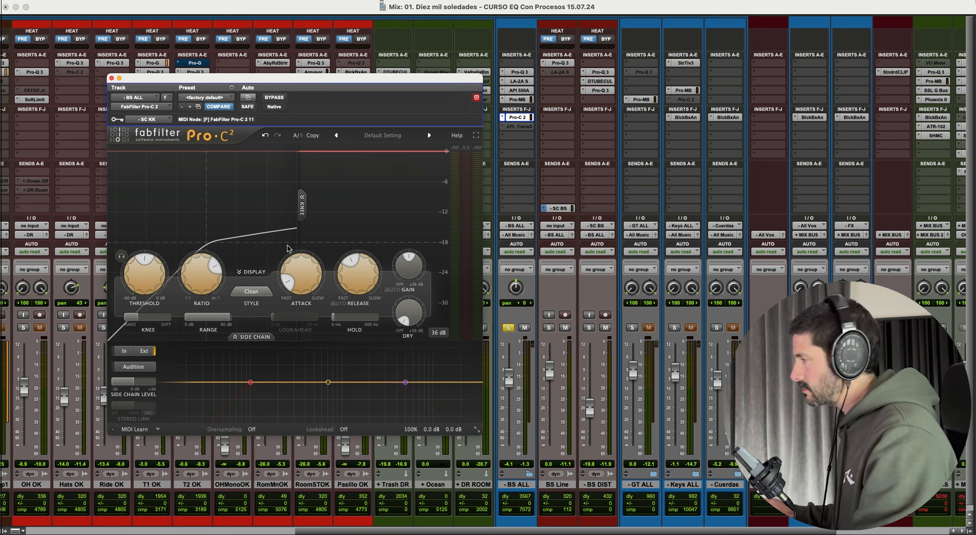
left_click(254, 293)
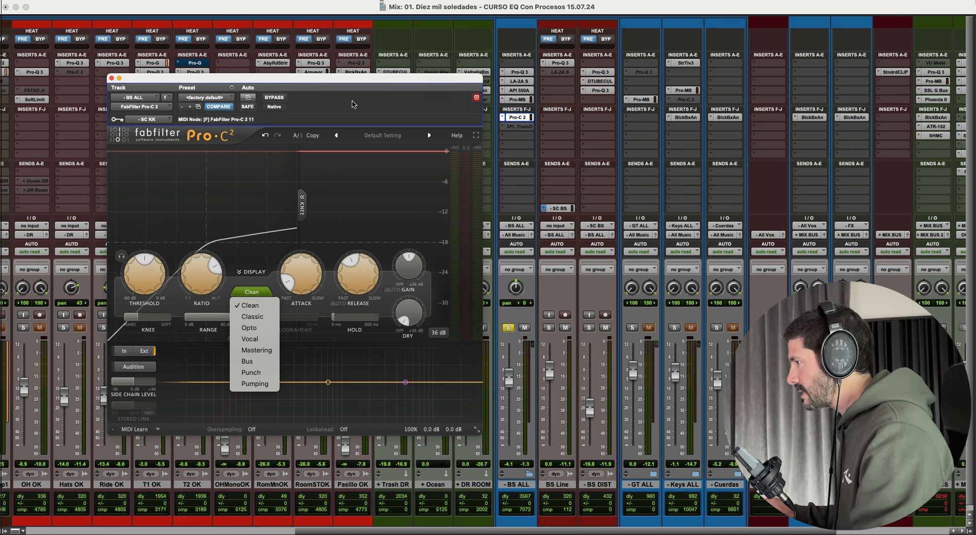
left_click(254, 305)
Step: Check the Pro-C 2's attack value and set its release to 50 ms
mouse_move(312, 275)
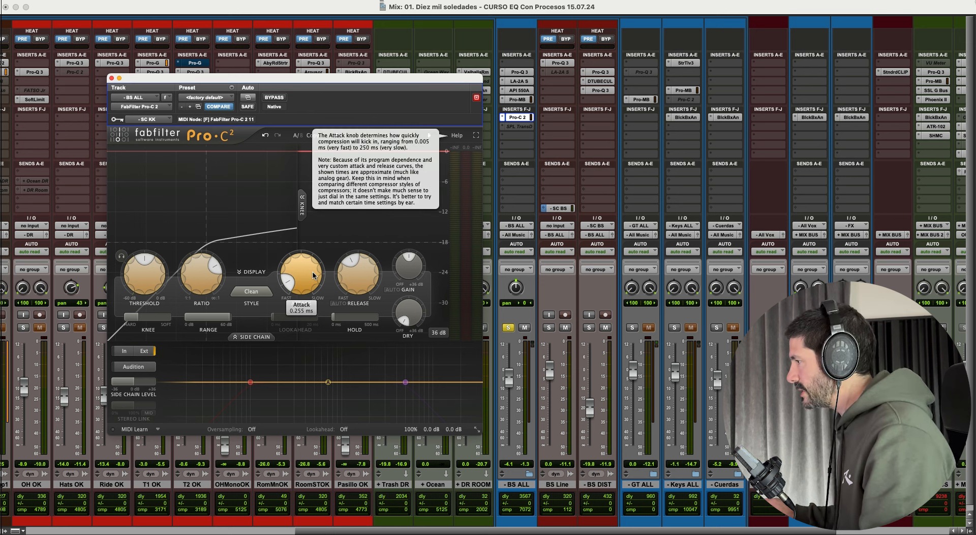
double_click(312, 275)
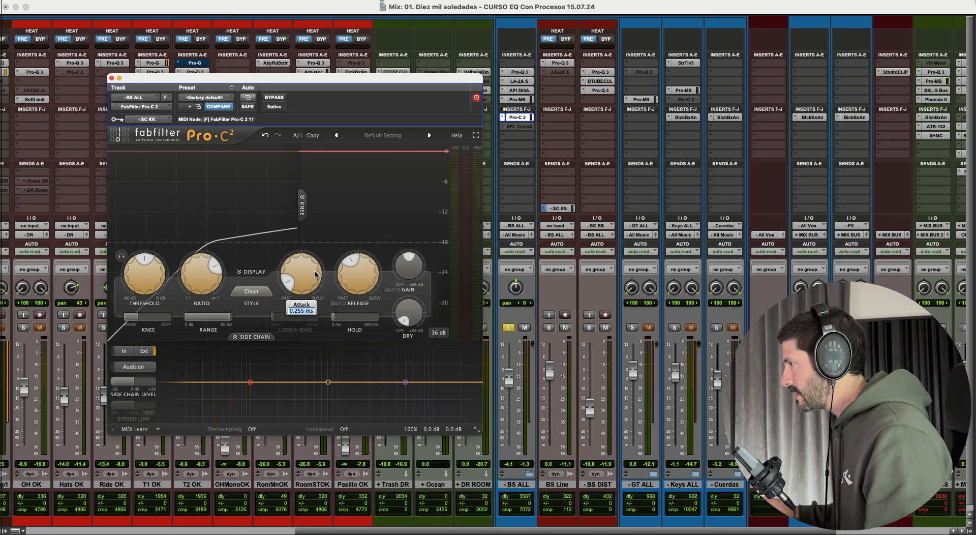
mouse_move(361, 282)
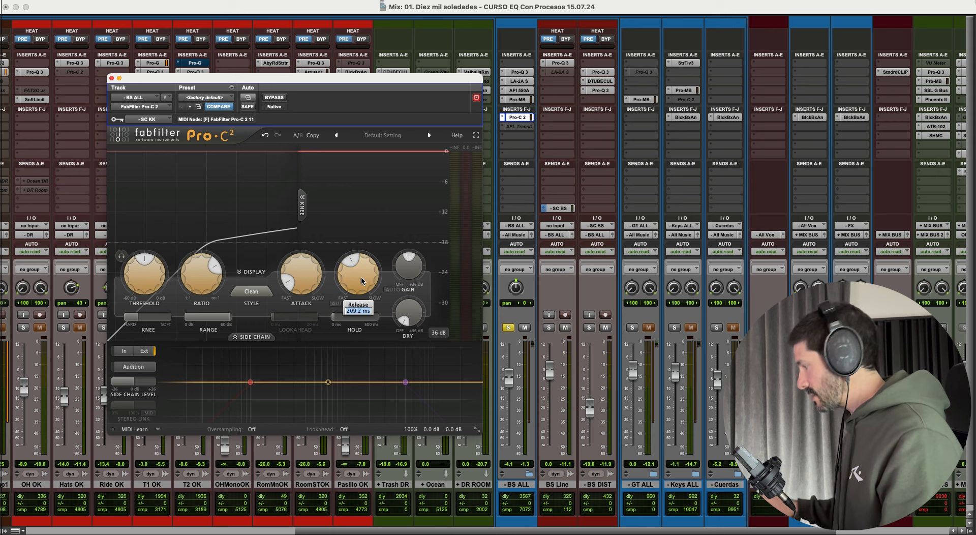
left_click(372, 285, "alt")
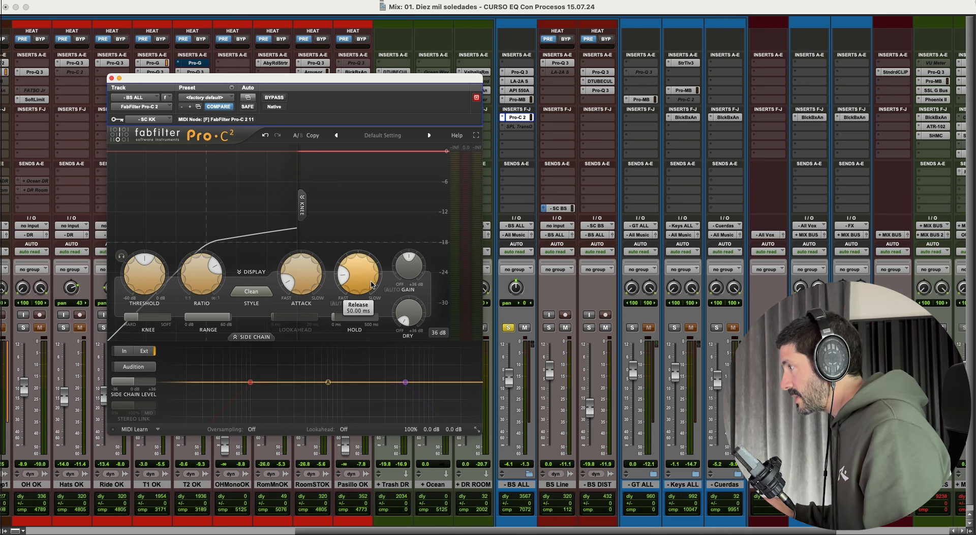
mouse_move(360, 275)
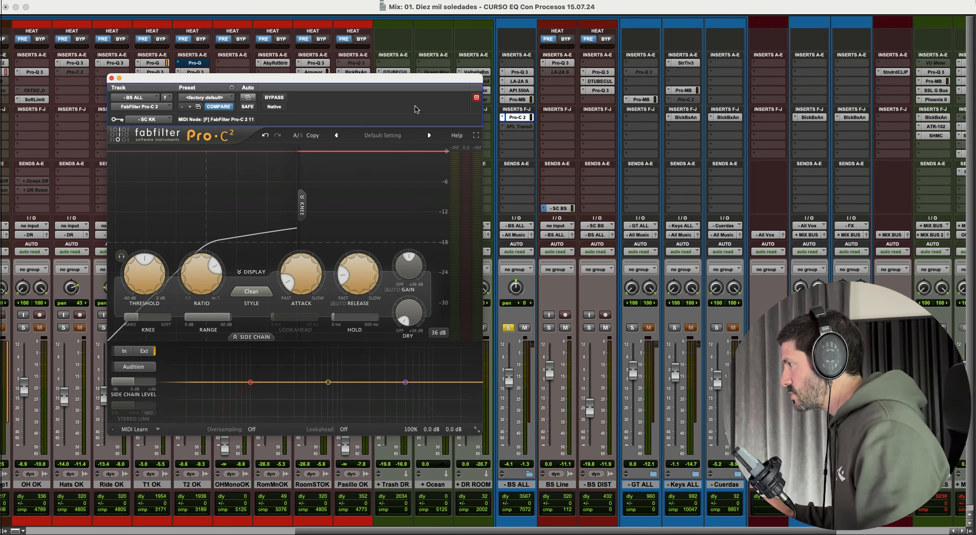
Step: Reposition the Pro-C 2 window and stop playback after auditioning the kick-keyed compression
mouse_move(375, 316)
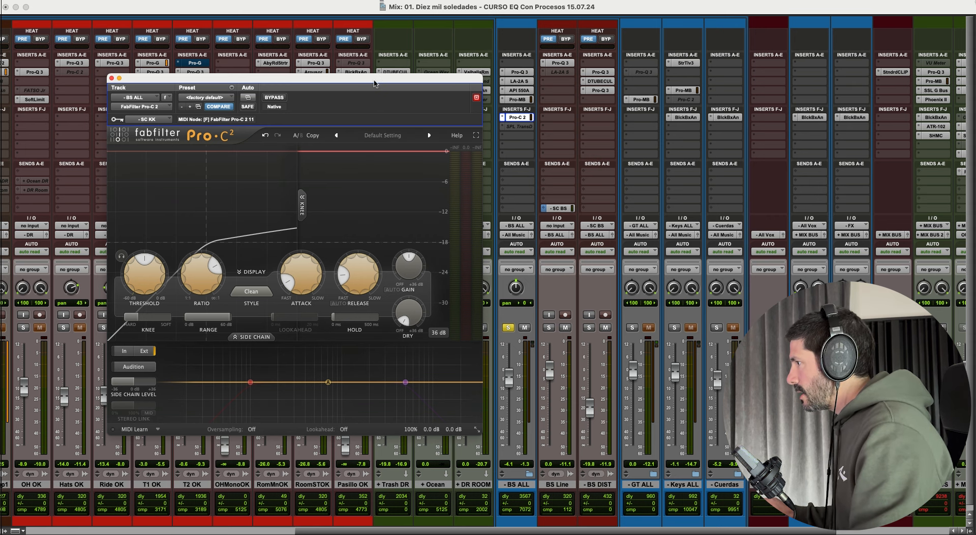
left_click_drag(374, 84, 348, 94)
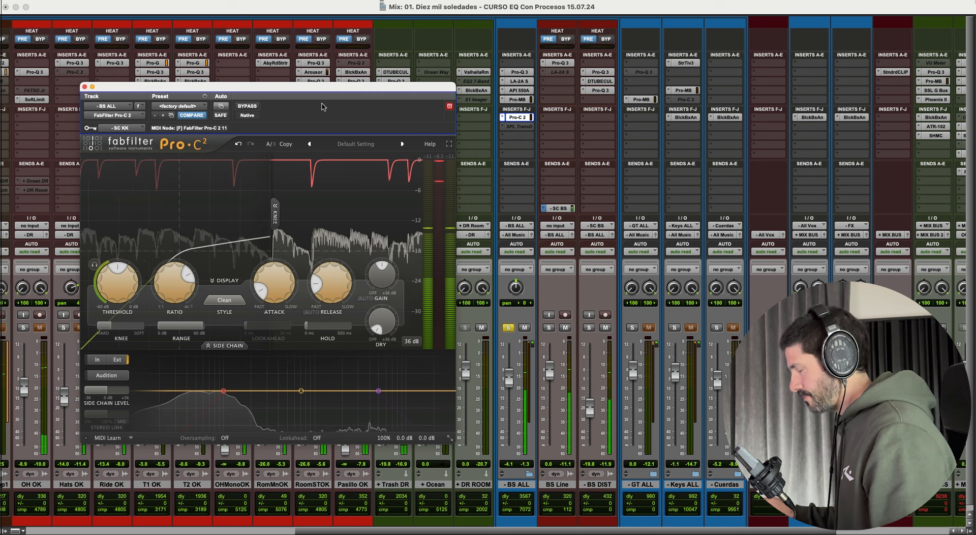
key("space")
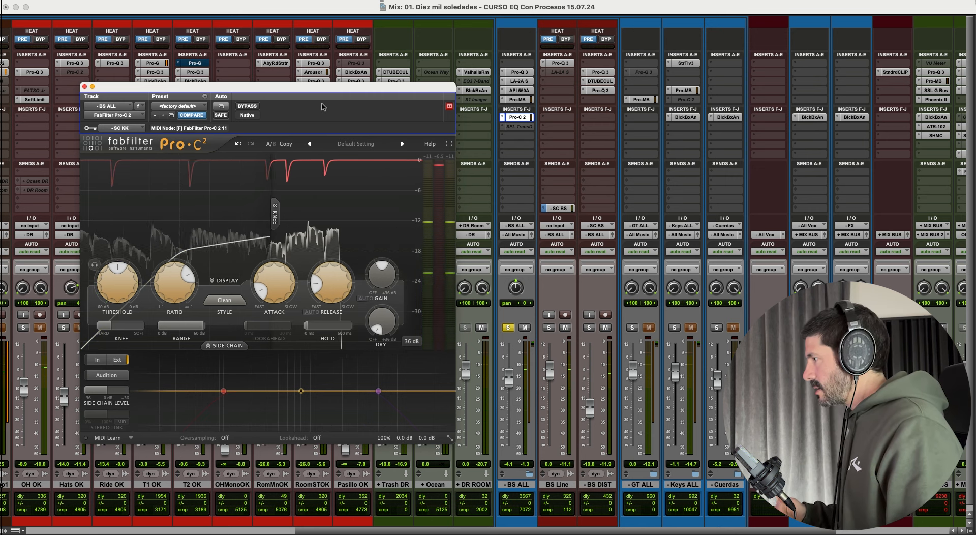
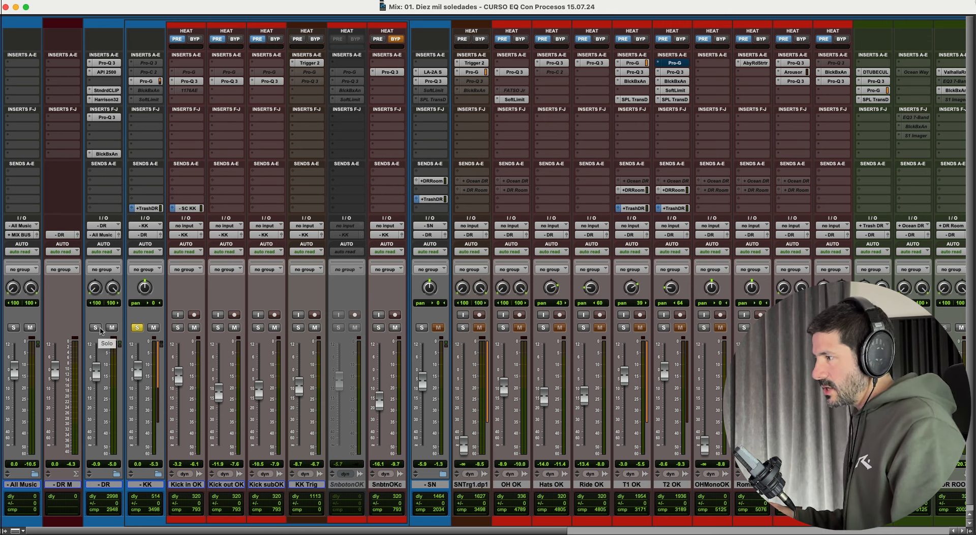
Step: Solo the DR drum bus in place of KK, together with the BS ALL bass track
left_click(100, 329)
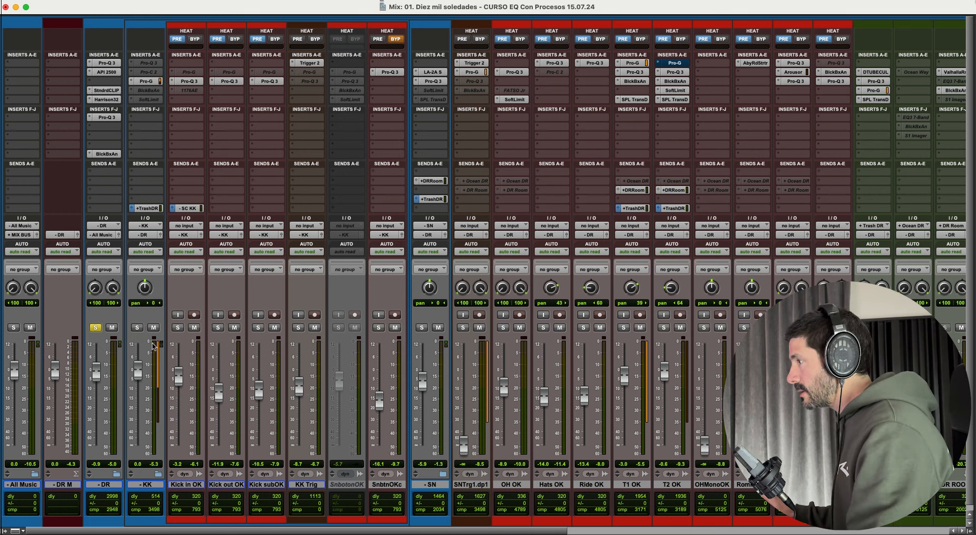
scroll(101, 331, "right", 9)
left_click(549, 328)
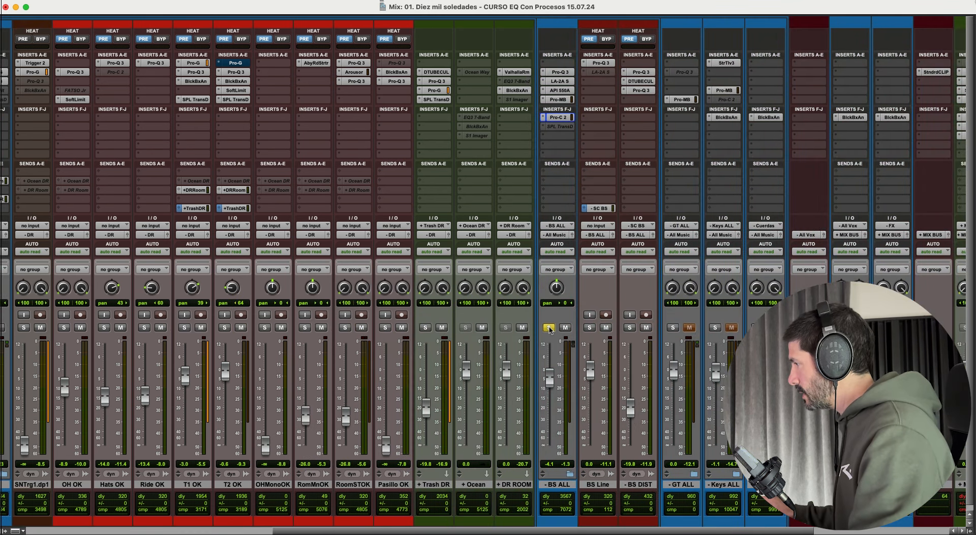
Step: Raise the BS ALL fader to -3.0 dB while the soloed drums and bass play
scroll(296, 277, "left", 9)
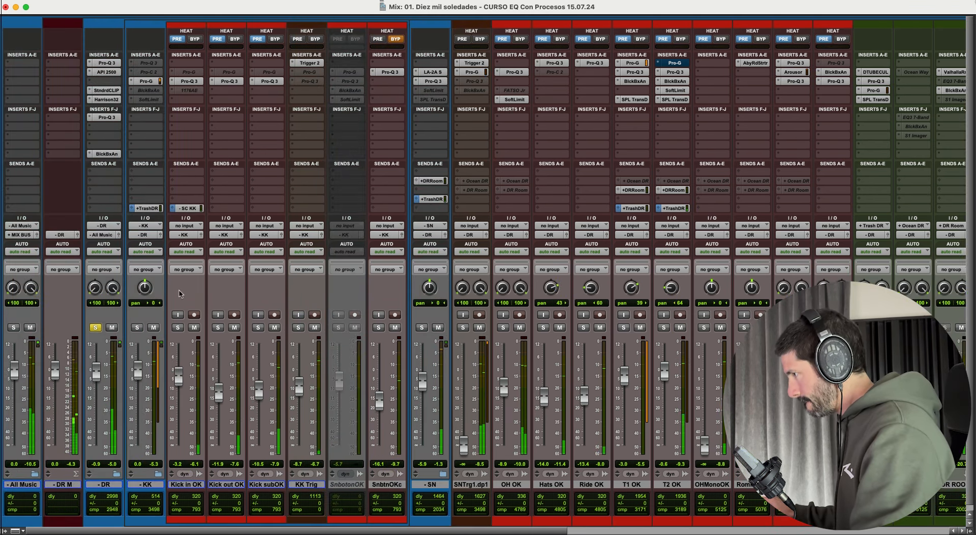
scroll(249, 316, "right", 1)
scroll(249, 316, "right", 11)
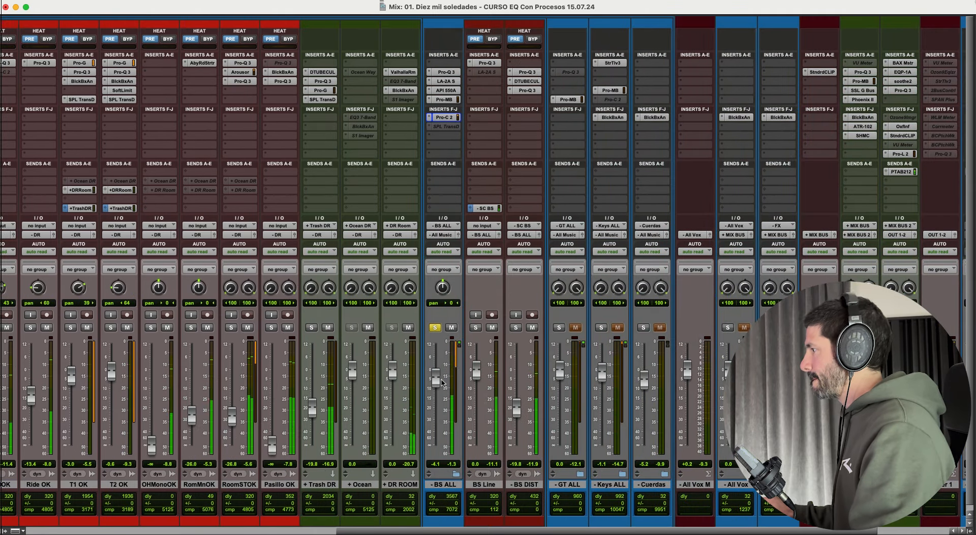
left_click_drag(436, 380, 440, 378)
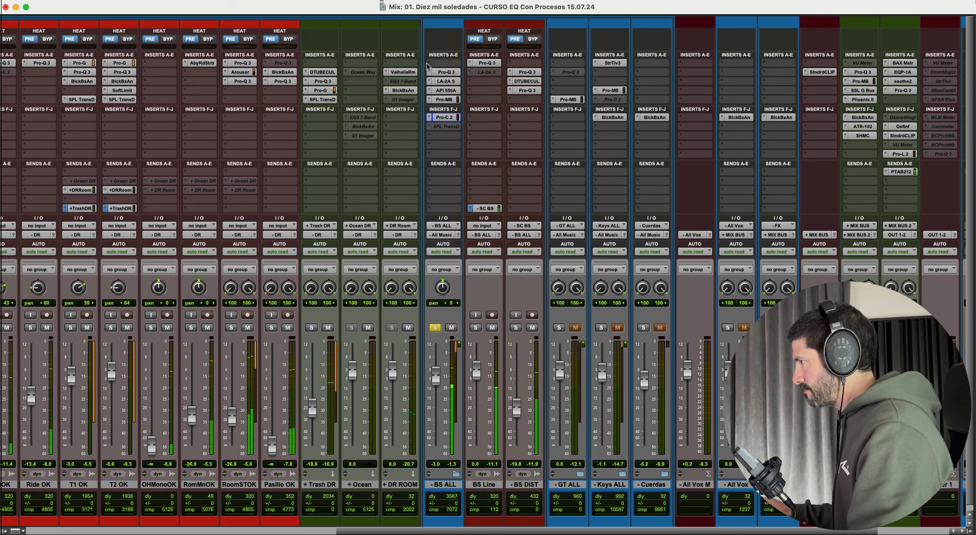
Step: Inspect the Pro-MB on BS ALL, close its window, and deactivate that insert
left_click(443, 99)
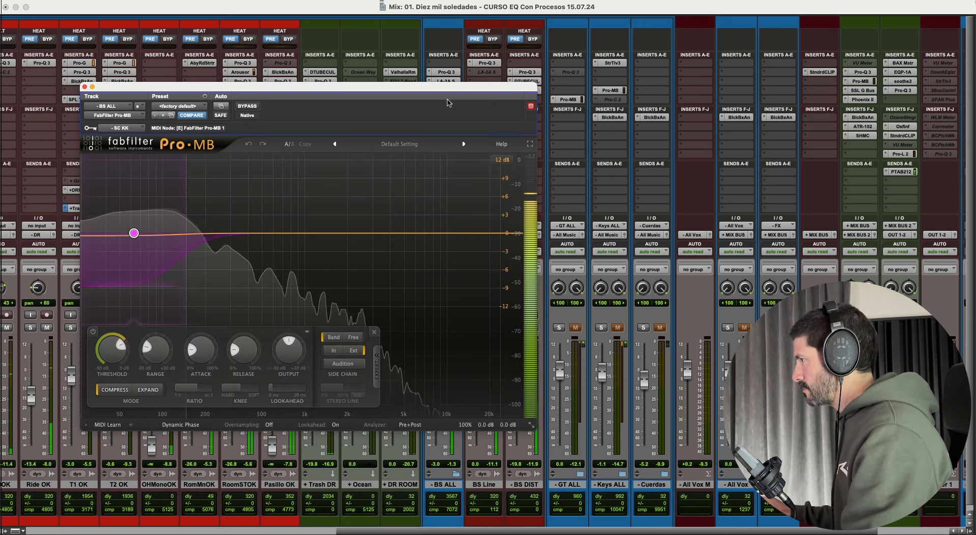
key("super+w")
left_click(448, 100, "ctrl+super")
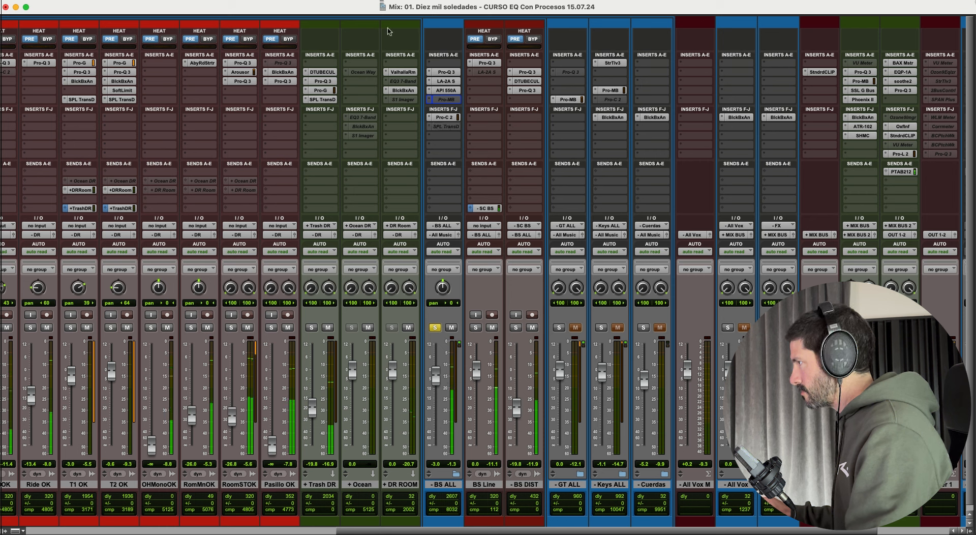
left_click(349, 7)
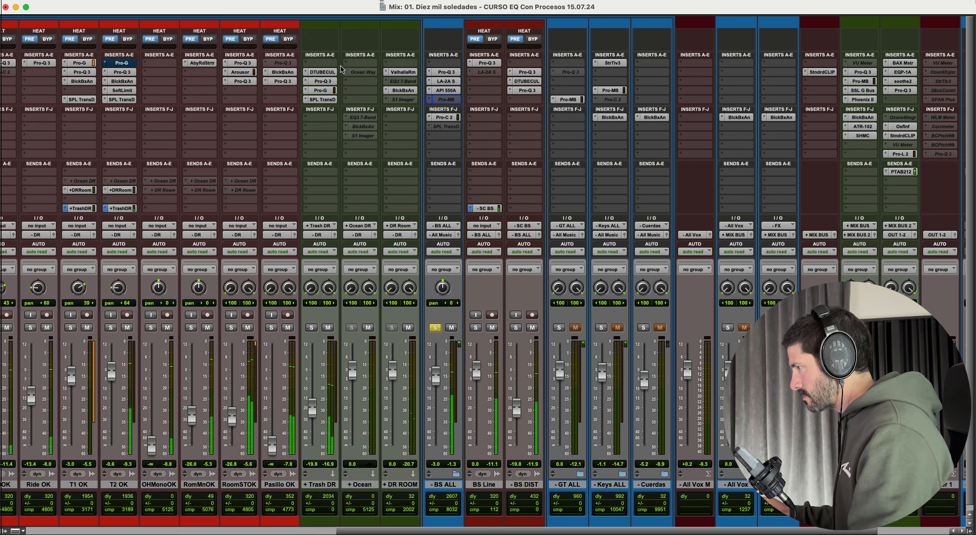
Step: Examine the Pro-C 2's gain reduction on BS ALL, close its window, and return to the drum tracks
left_click(448, 117)
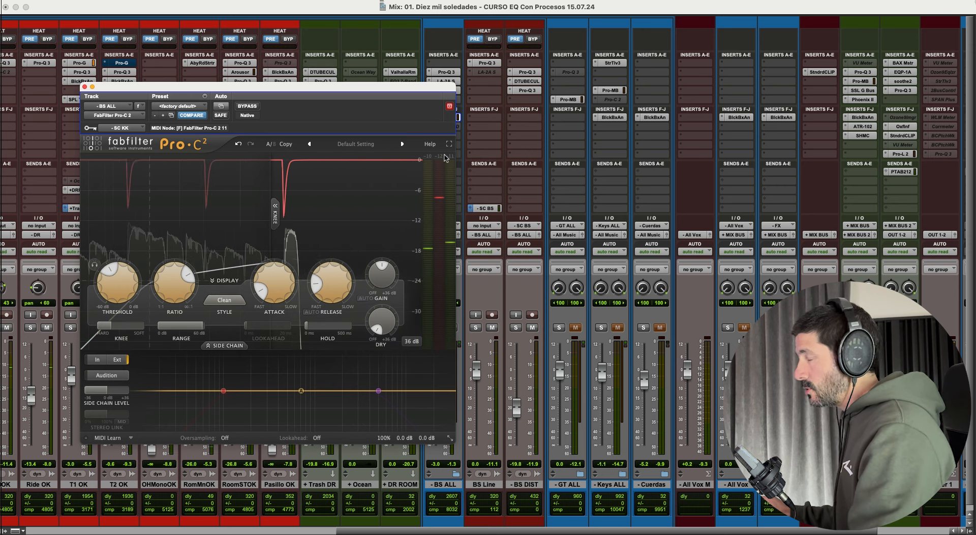
key("super+w")
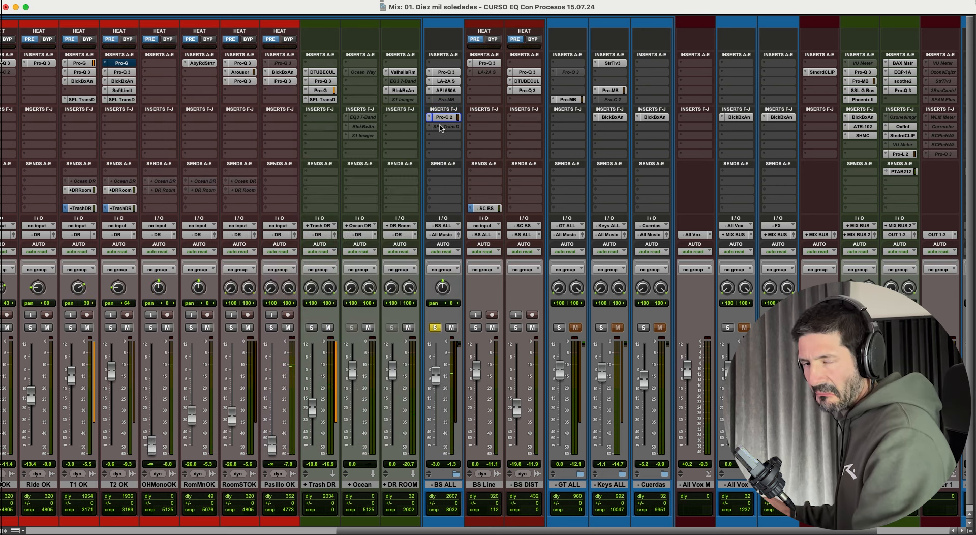
scroll(442, 125, "left", 10)
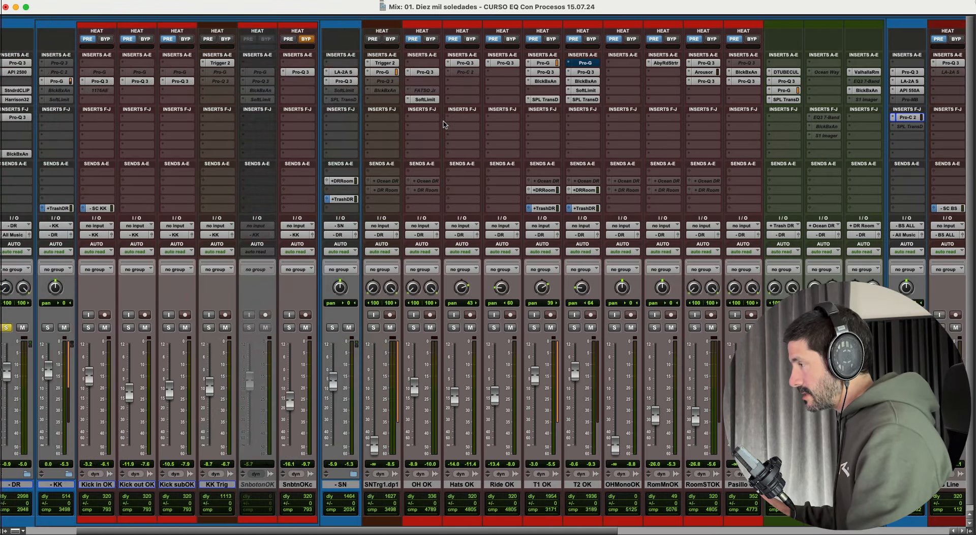
scroll(442, 126, "left", 3)
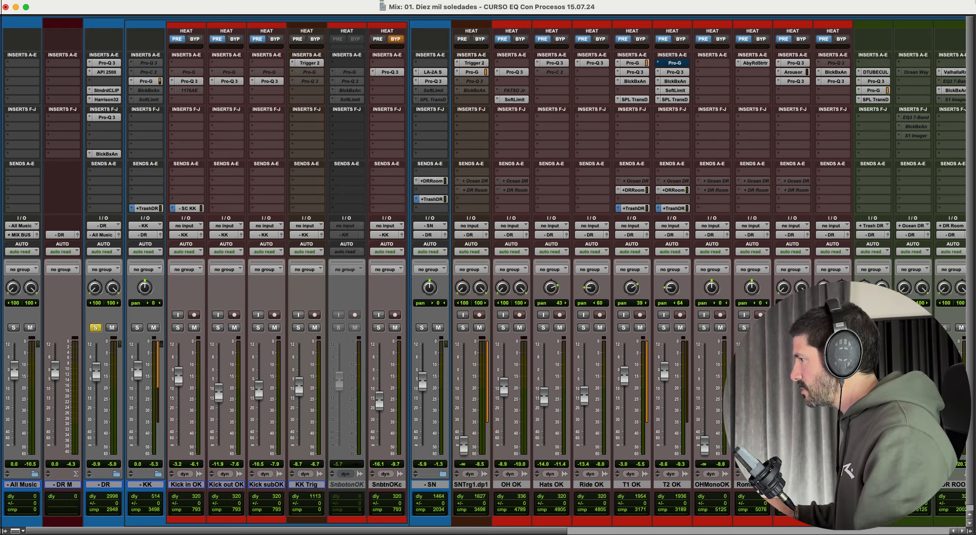
Step: Switch to the Miro outline and highlight the Multi-Band note "Sacar sólo low al bajo"
key("ctrl+Up")
left_click(244, 125)
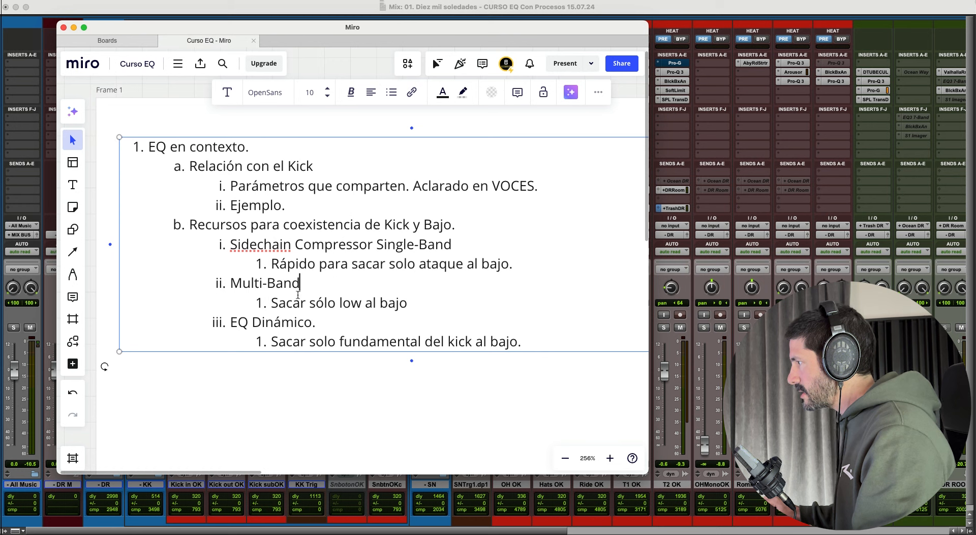
left_click_drag(271, 303, 409, 303)
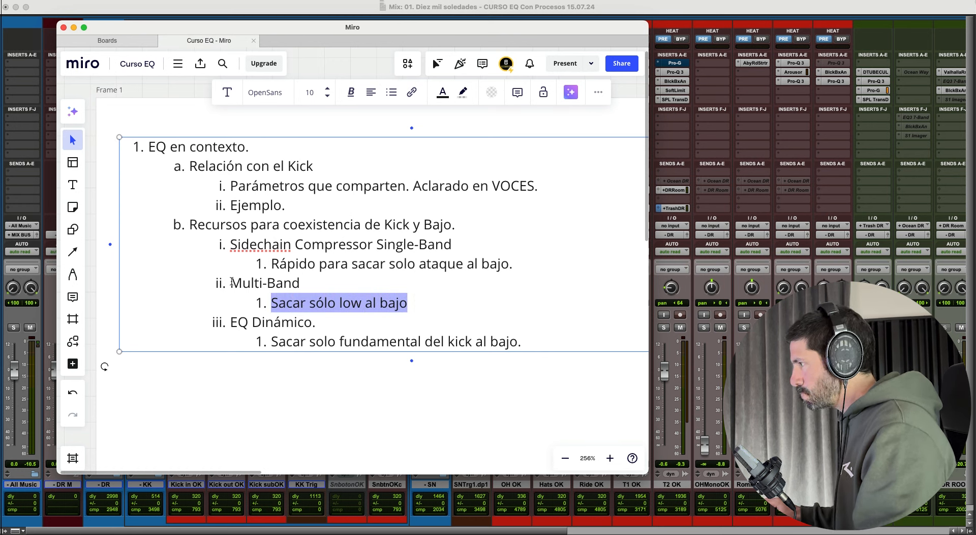
Step: Return to the Pro Tools mixer, deactivate the Pro-C 2 on BS ALL, and reactivate its Pro-MB
left_click(725, 11)
scroll(560, 236, "right", 1)
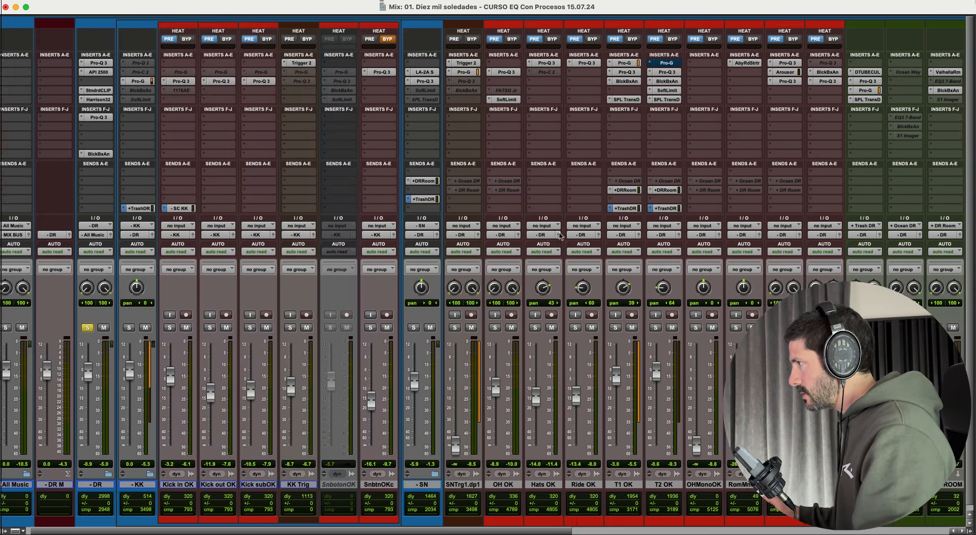
scroll(560, 236, "right", 8)
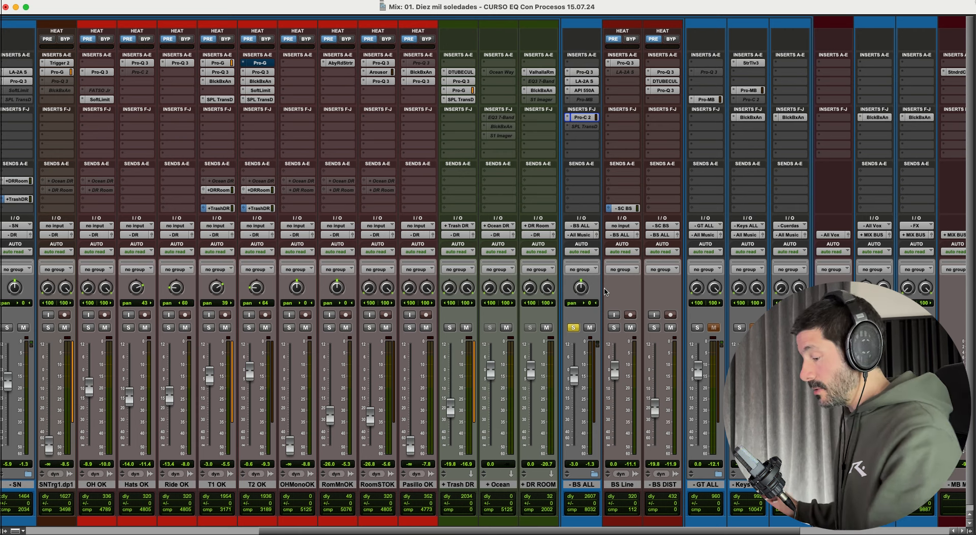
scroll(499, 339, "left", 8)
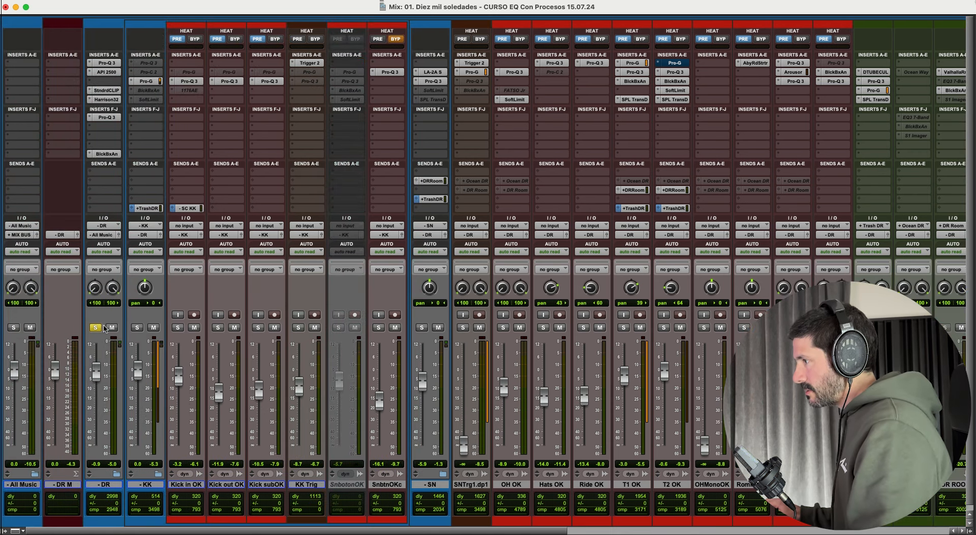
scroll(100, 329, "right", 7)
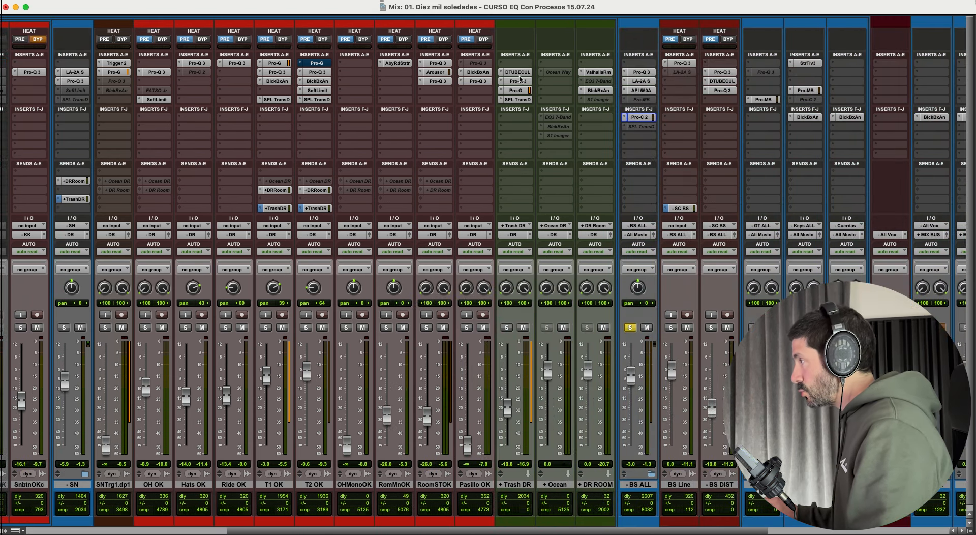
left_click(650, 116, "ctrl+super")
left_click(649, 100, "ctrl+super")
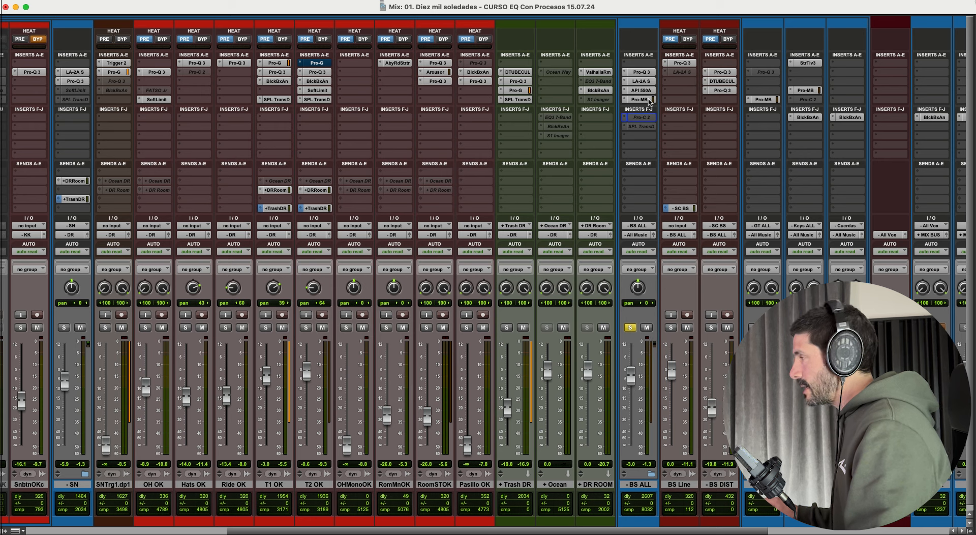
Step: Open the Pro-MB on BS ALL, reposition its window, and check its key input assignment
left_click(650, 99)
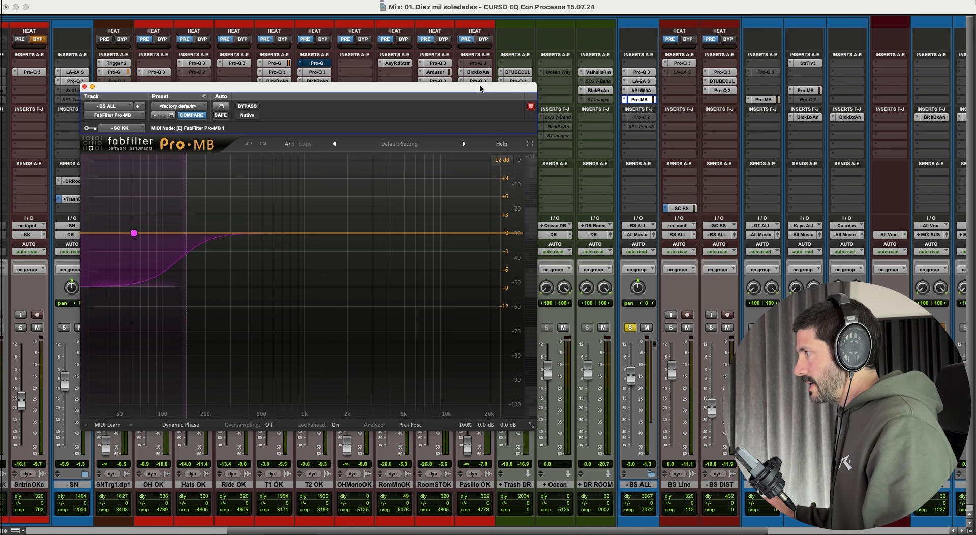
left_click_drag(482, 88, 481, 91)
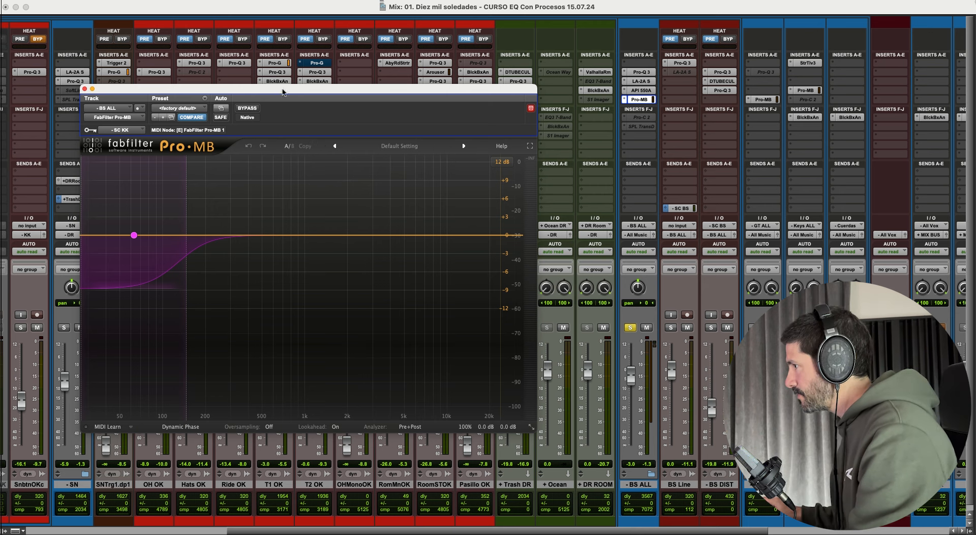
left_click_drag(287, 92, 289, 101)
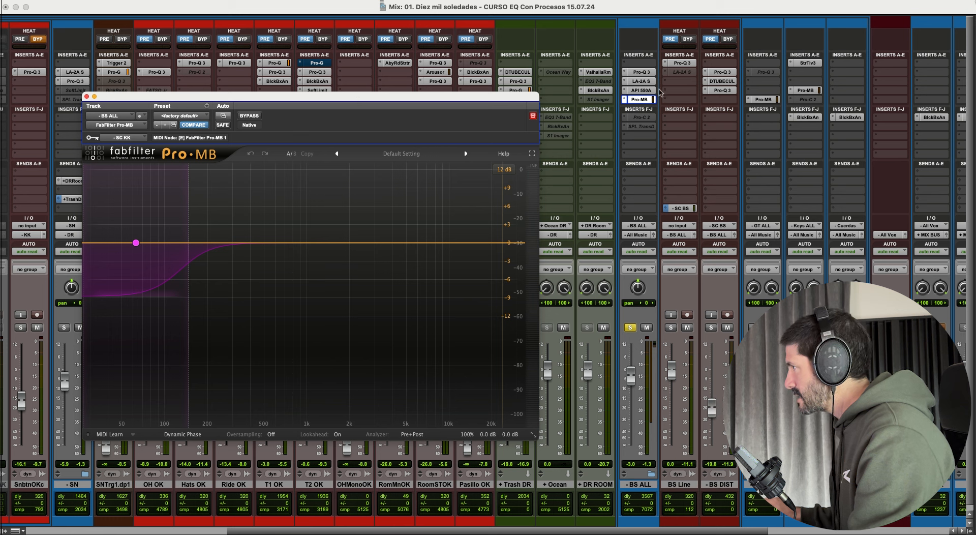
left_click(129, 138)
left_click(318, 120)
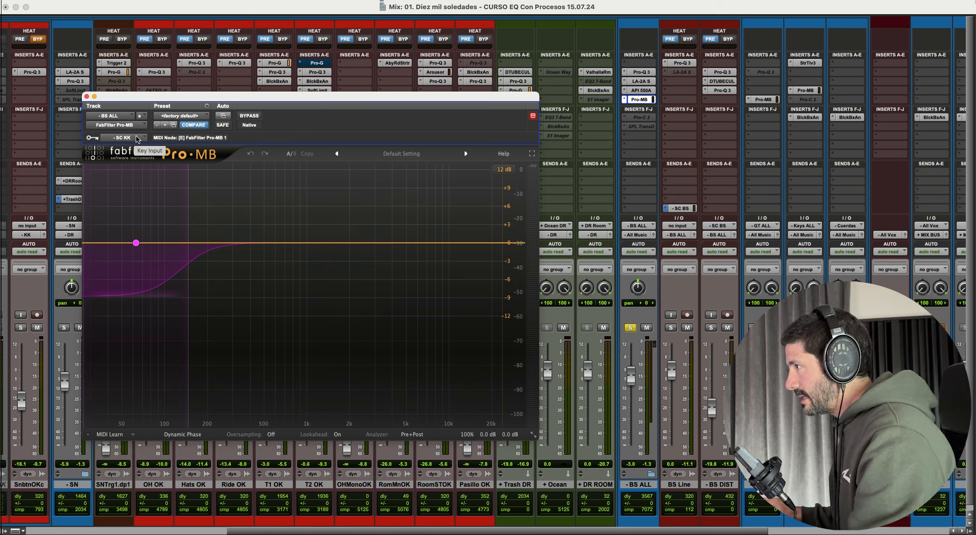
Step: Check that Band 1 of the Pro-MB uses the external side chain and set its range to -9 dB
mouse_move(144, 277)
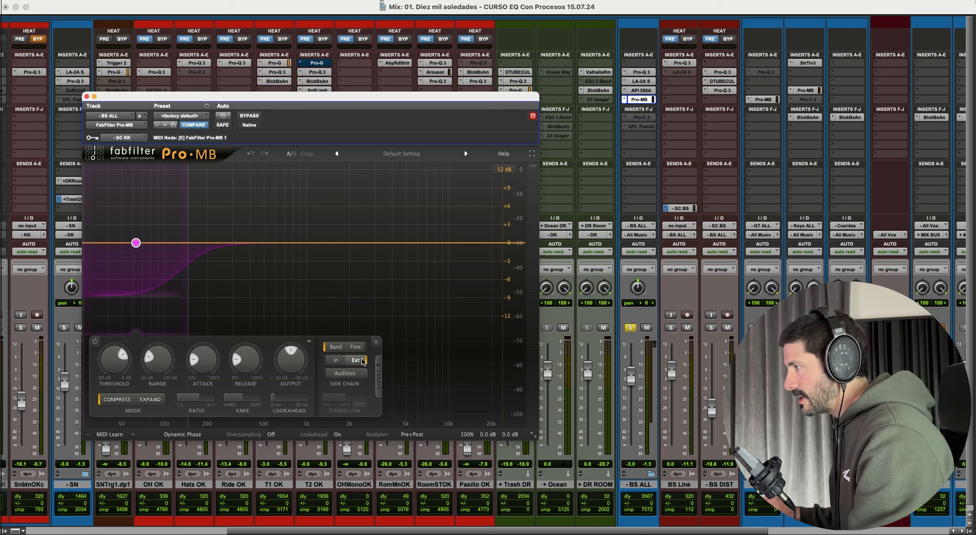
mouse_move(364, 360)
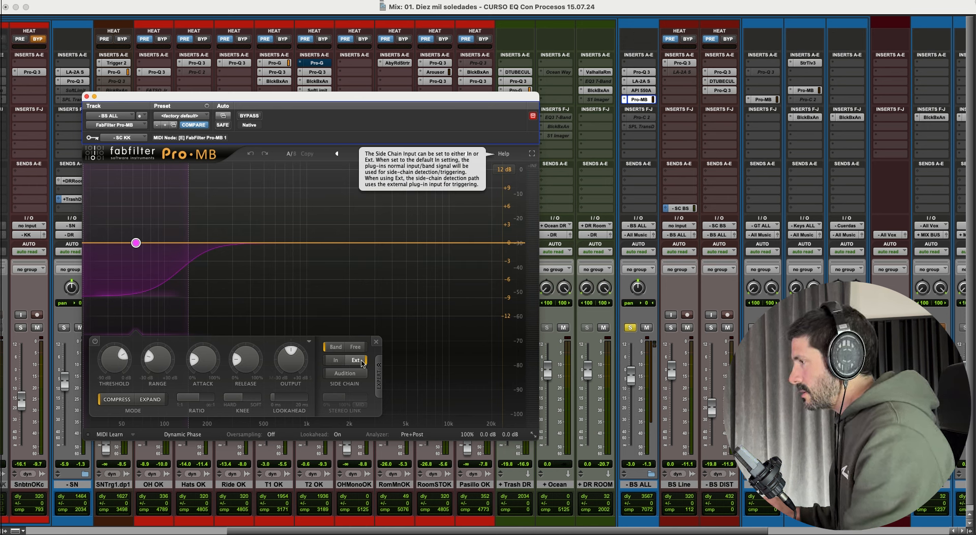
mouse_move(156, 368)
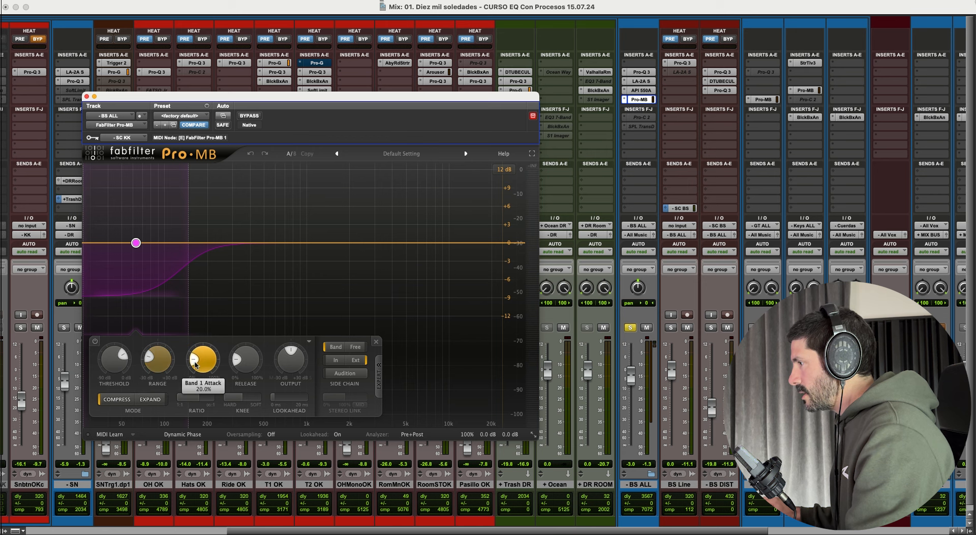
double_click(164, 361)
type("-9")
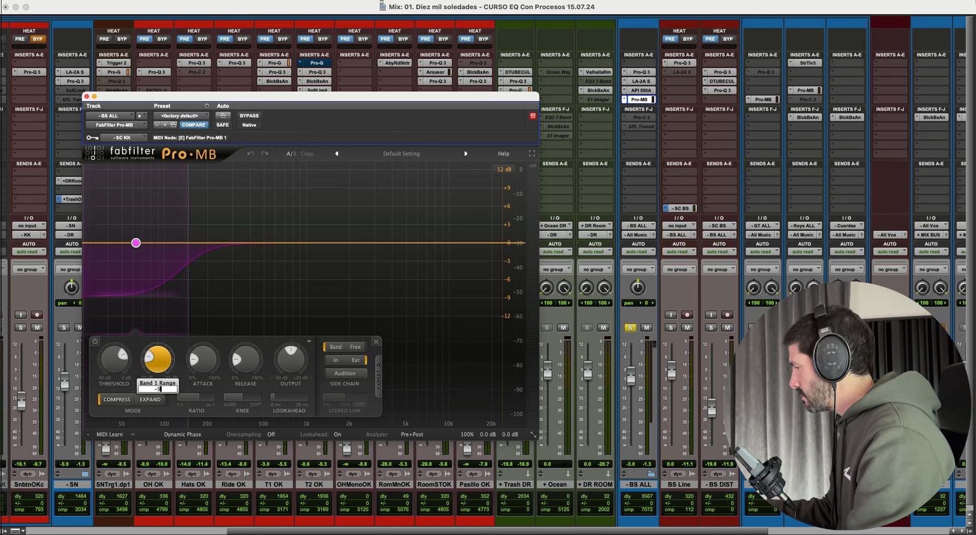
key("Return")
key("Escape")
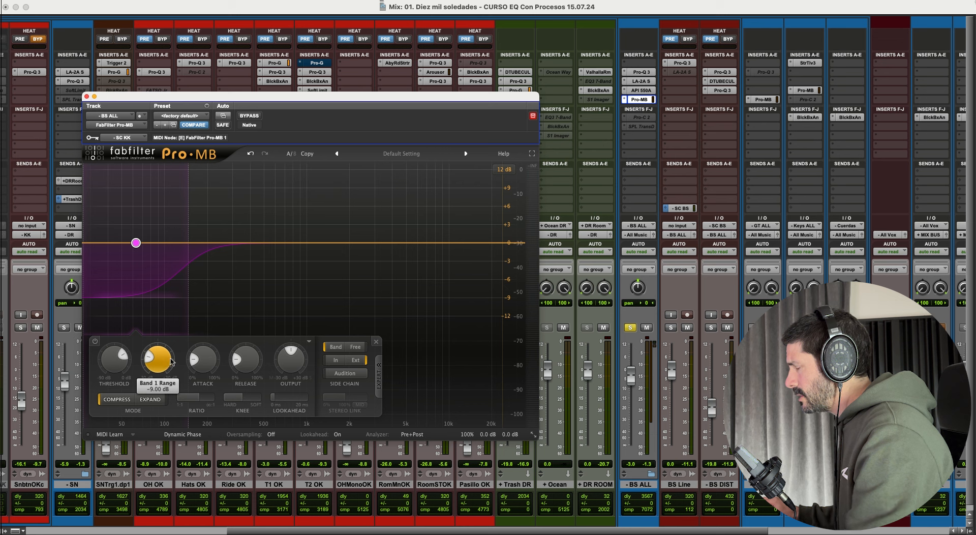
Step: Set Band 1's knee to 5 dB and check the Pro-MB's lookahead options
mouse_move(171, 361)
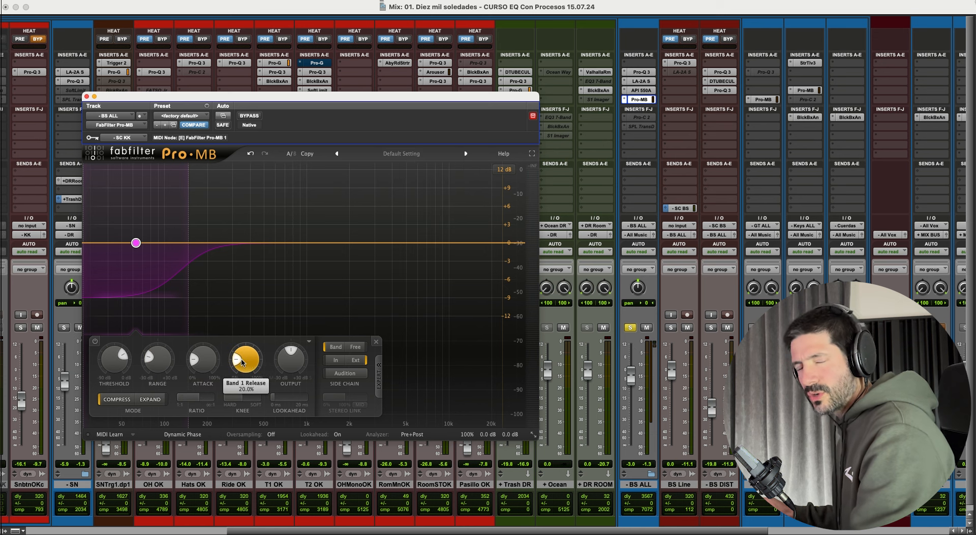
mouse_move(242, 362)
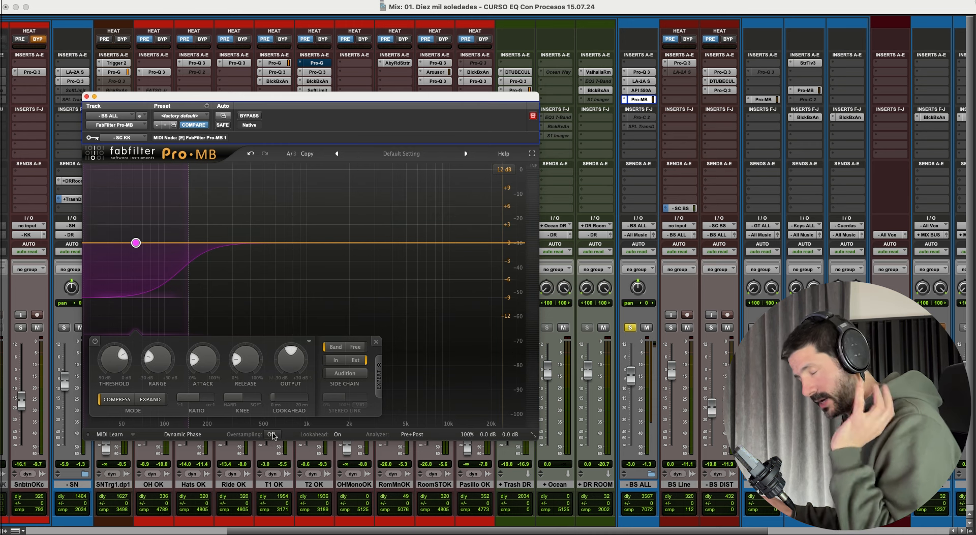
mouse_move(273, 435)
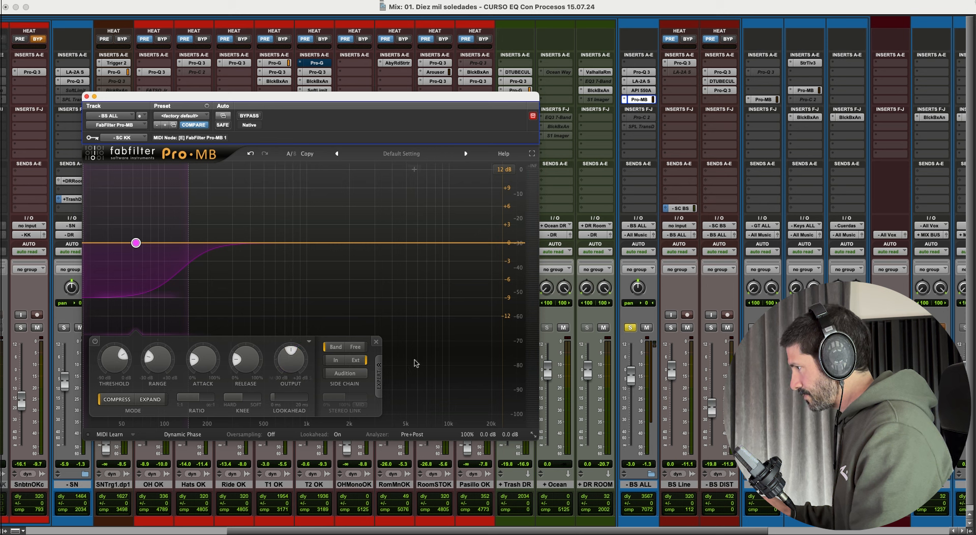
double_click(246, 398)
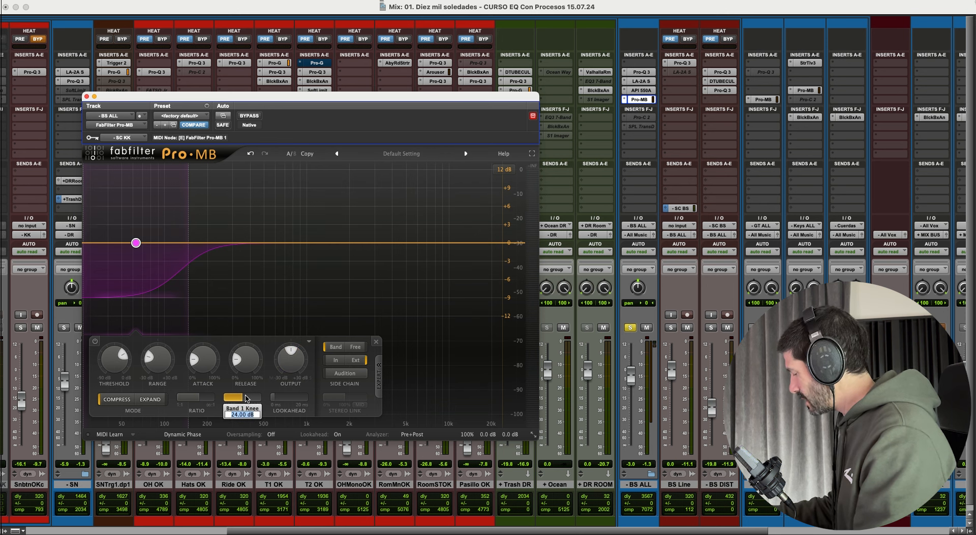
type("5")
key("Return")
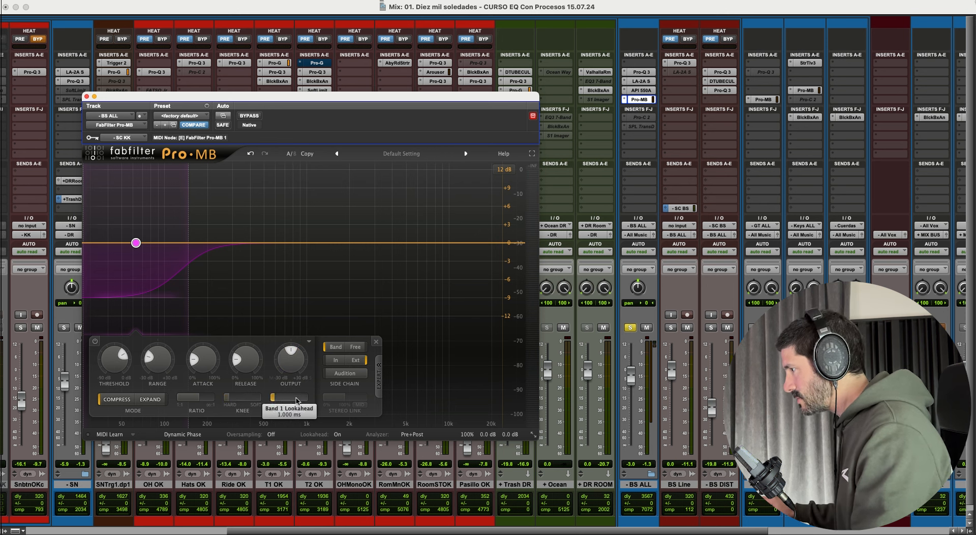
left_click(338, 434)
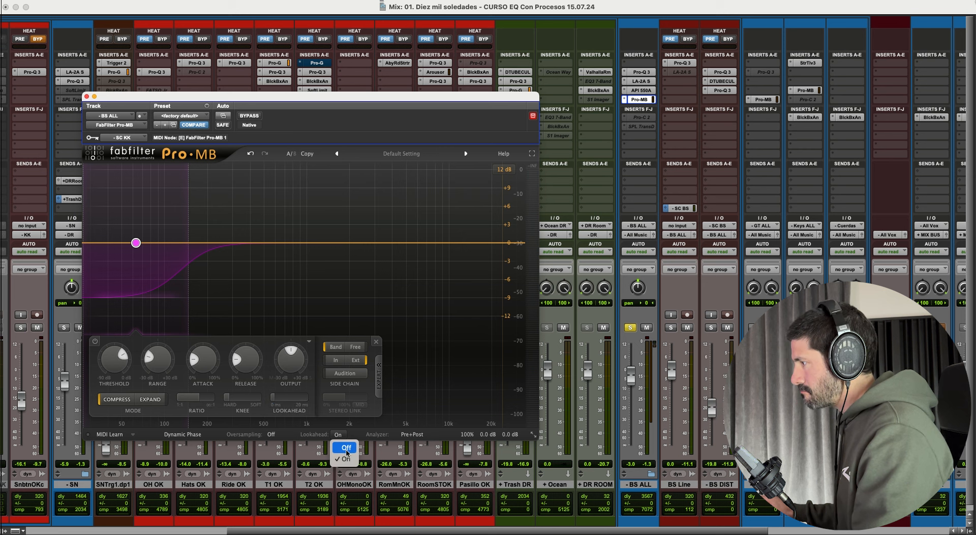
left_click(354, 119)
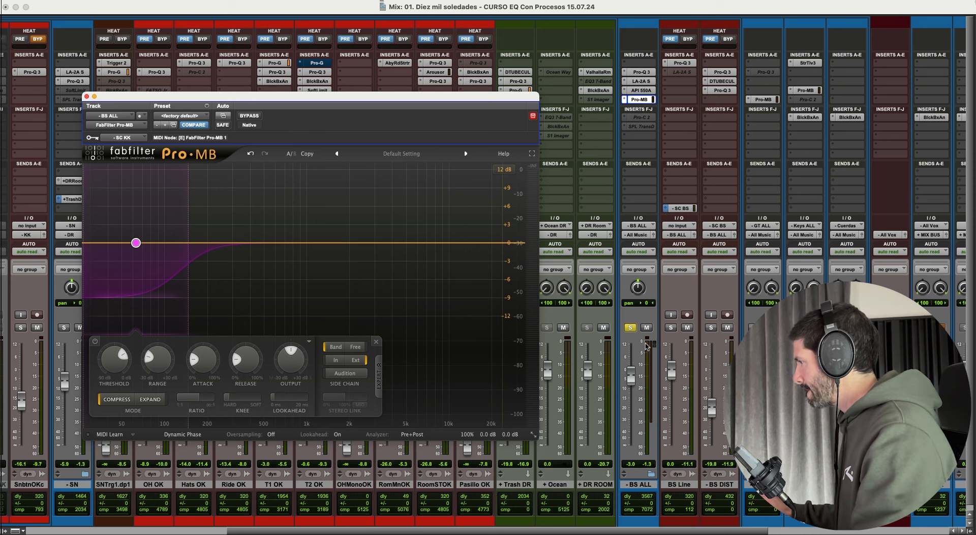
Step: Audition Band 1's external side-chain signal during playback, stop, and close the Pro-MB window
key("space")
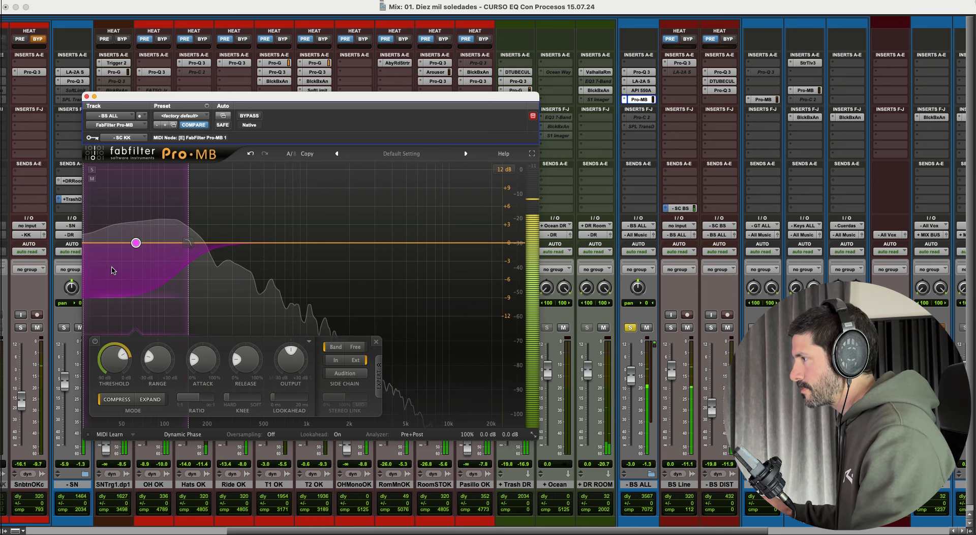
left_click(345, 374)
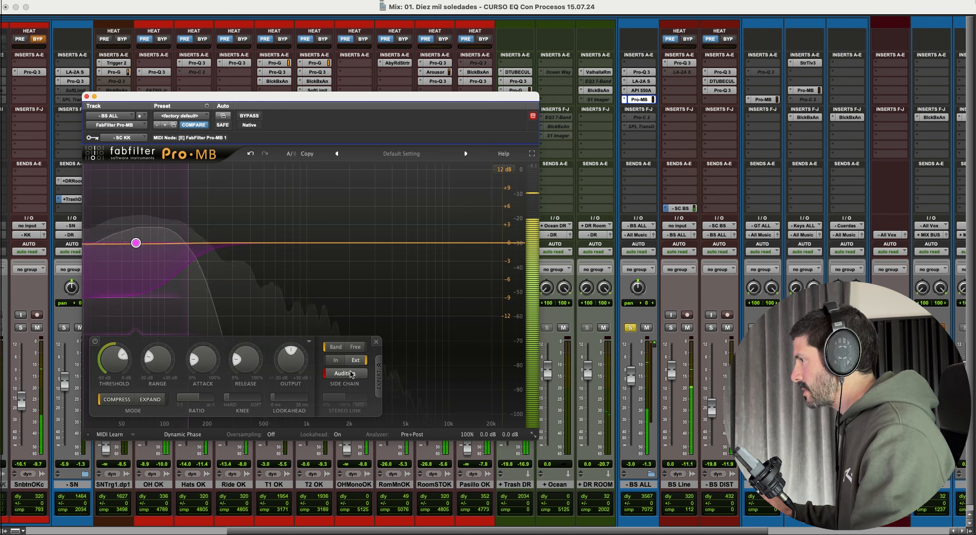
key("space")
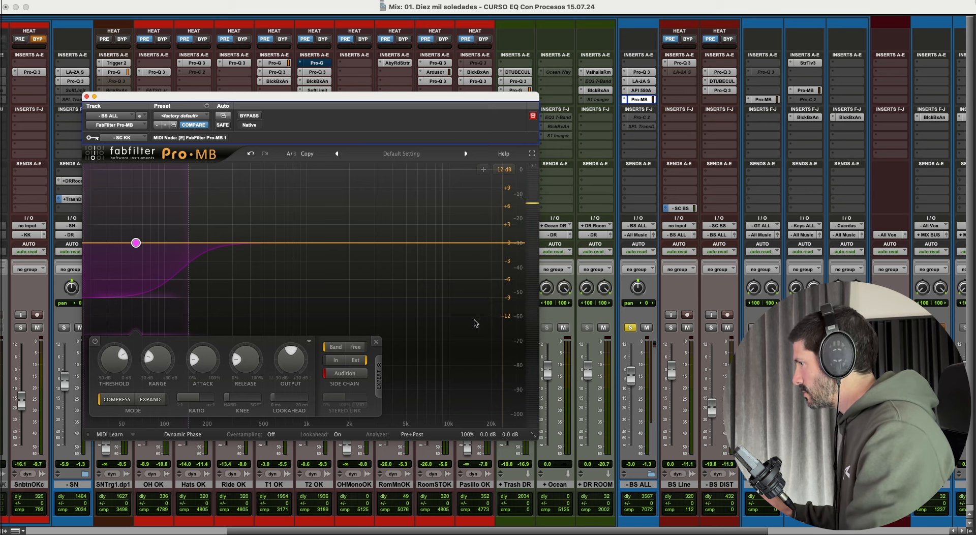
key("super+w")
Step: Clear the mute and solo on the DR track and solo the KK track instead
scroll(377, 262, "left", 8)
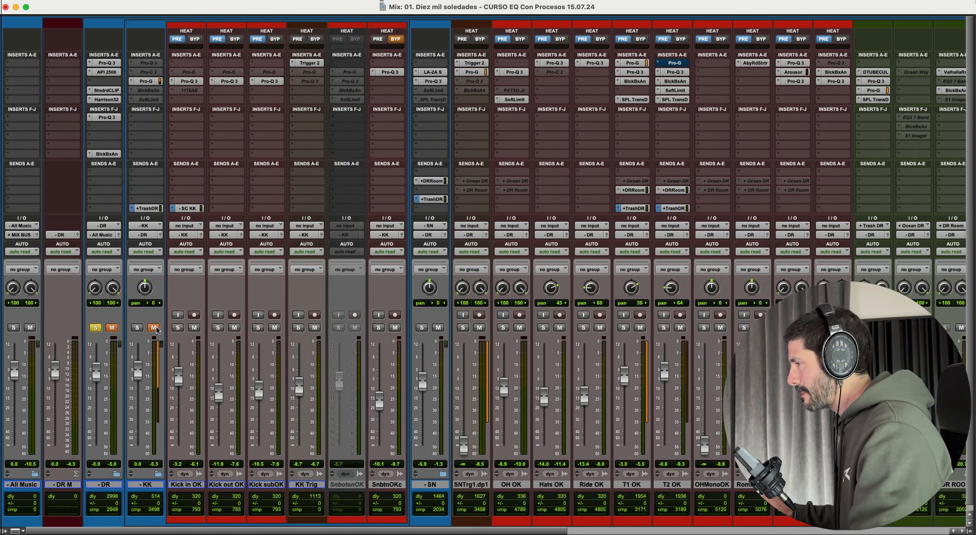
left_click(113, 327)
left_click(96, 327)
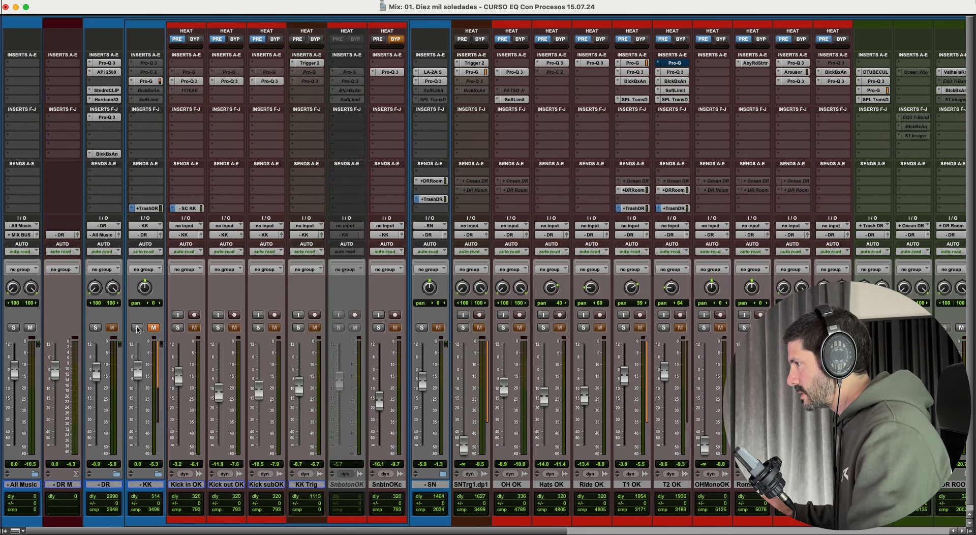
left_click(137, 327)
Step: Reopen the Pro-MB on BS ALL, reposition its window, and briefly audition Band 1's side-chain signal during playback
scroll(429, 83, "right", 10)
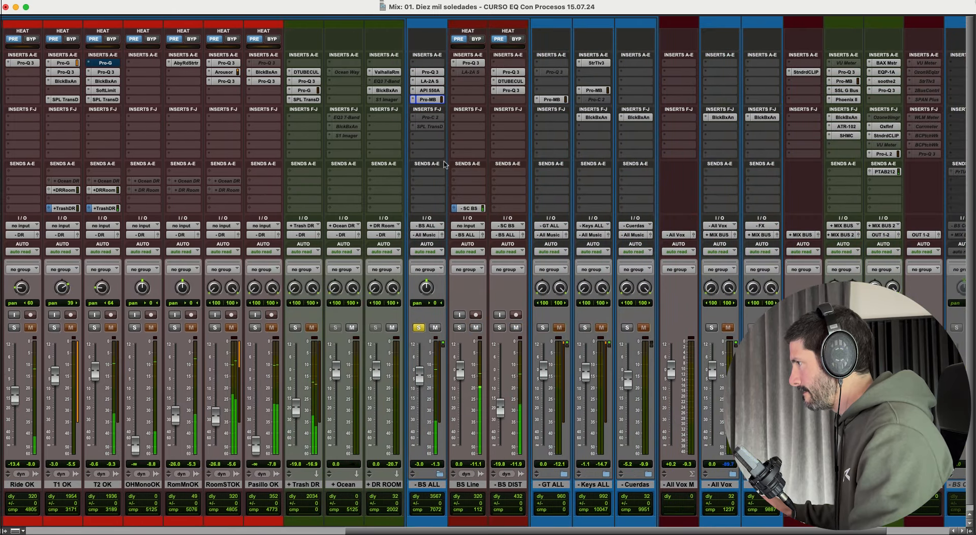
left_click(427, 99)
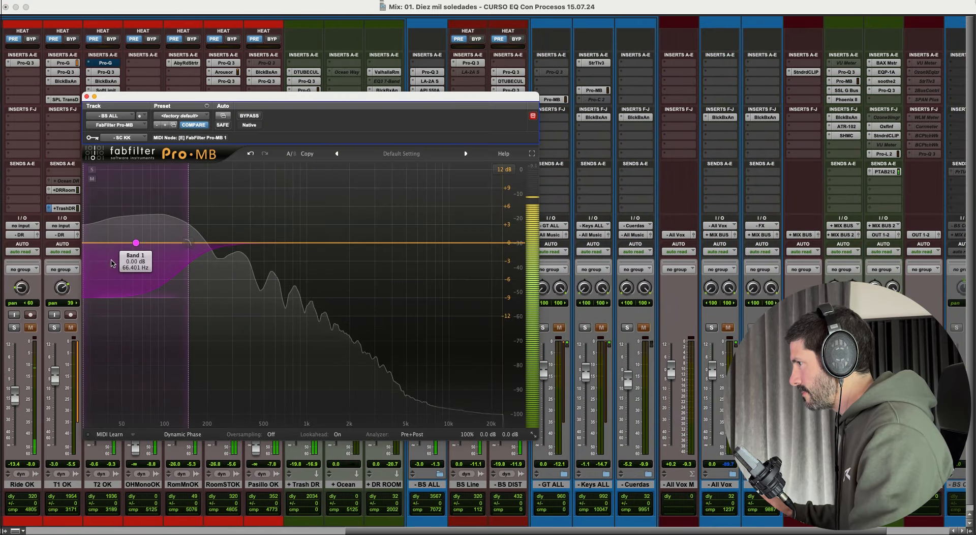
left_click_drag(386, 108, 549, 133)
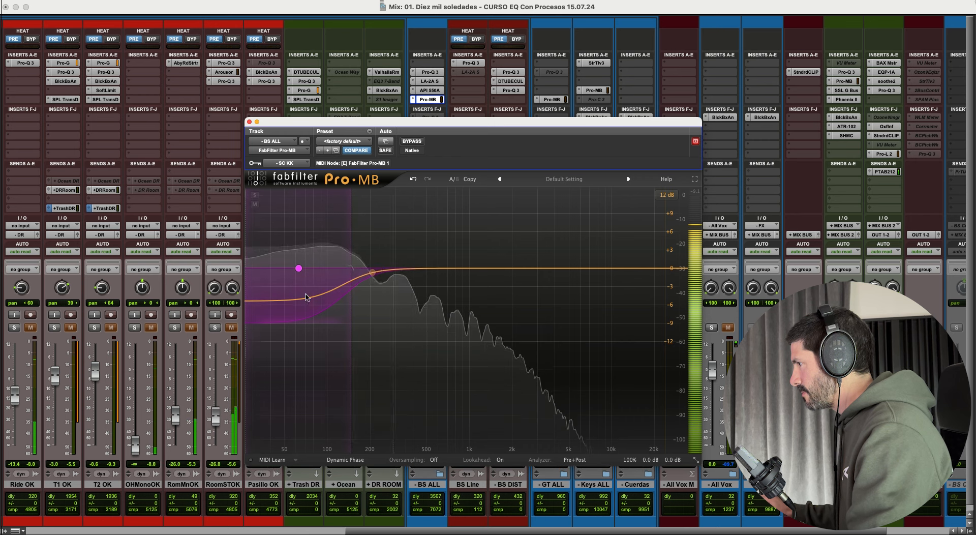
mouse_move(489, 436)
left_click(517, 400)
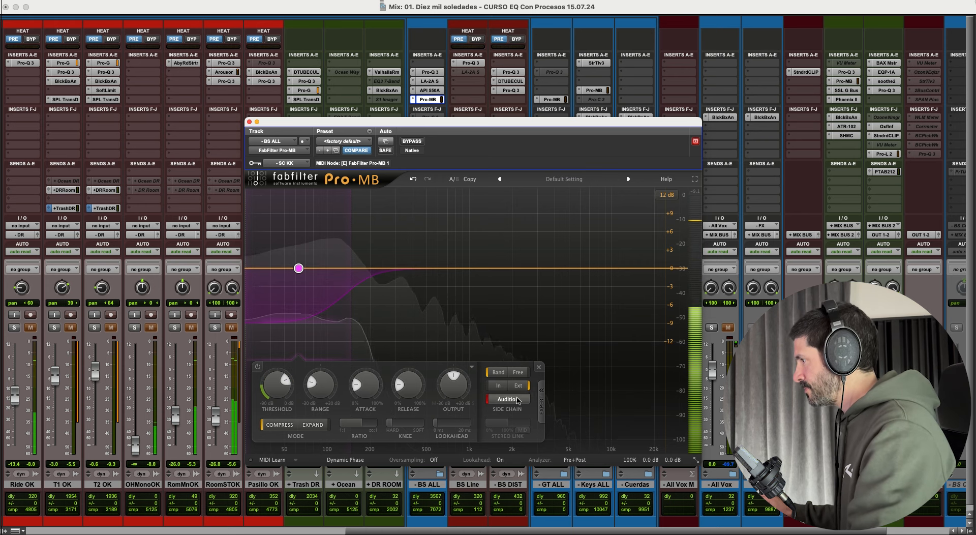
left_click(509, 399)
Step: Unmute KK to hear it with the bass, and clear the solo on BS ALL after closing the Pro-MB
scroll(238, 315, "left", 10)
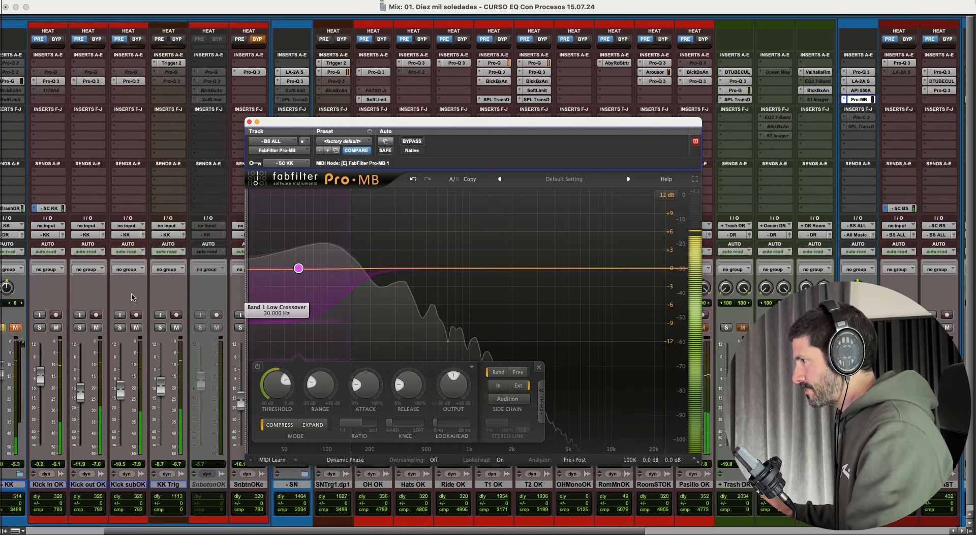
left_click(15, 327)
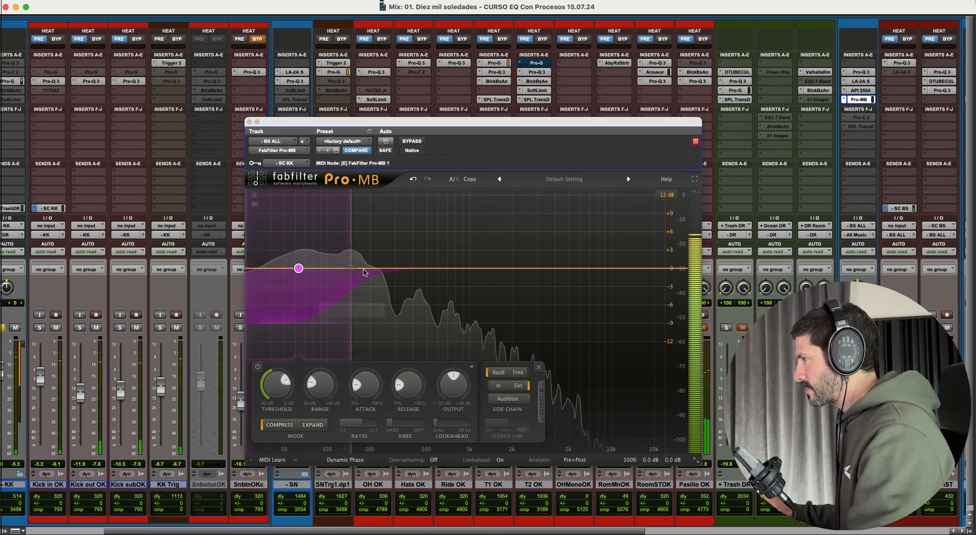
key("super+w")
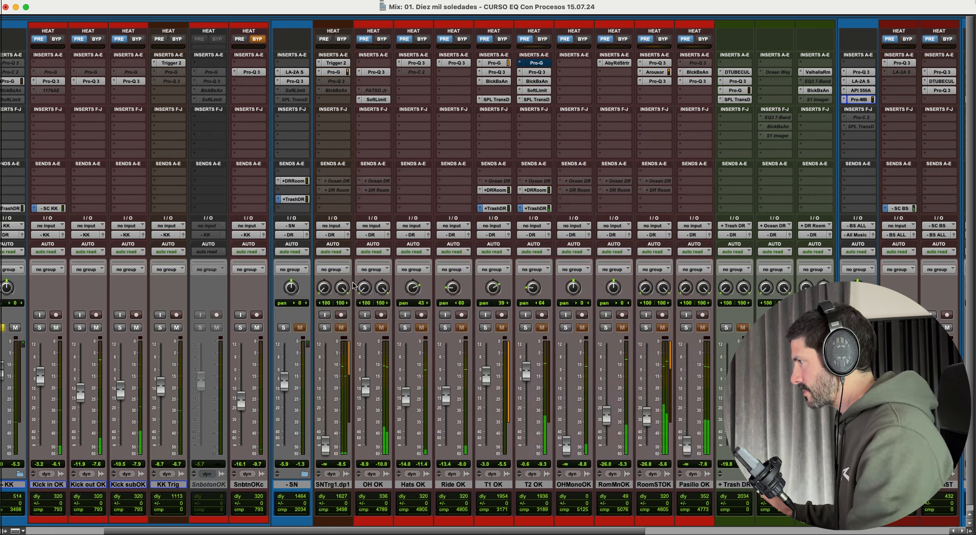
scroll(354, 288, "right", 4)
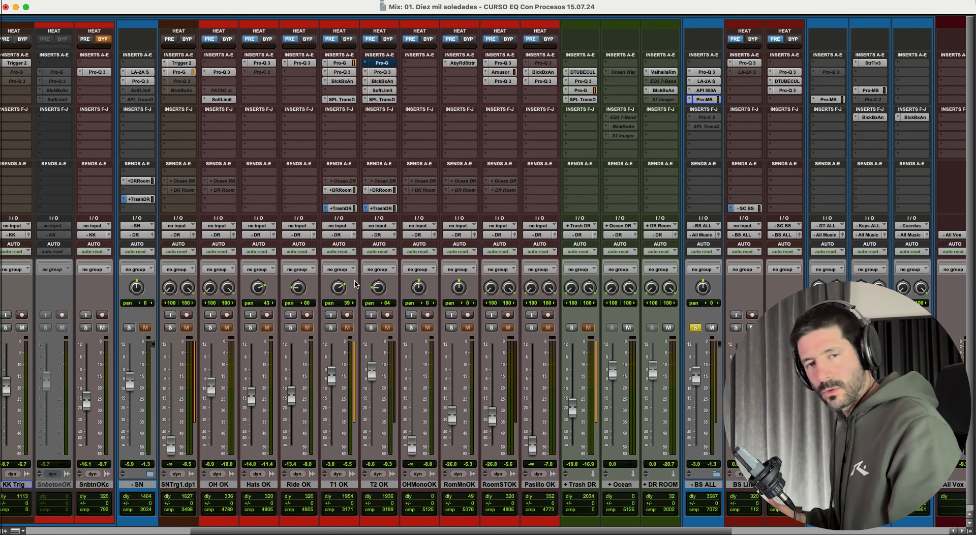
left_click(694, 327)
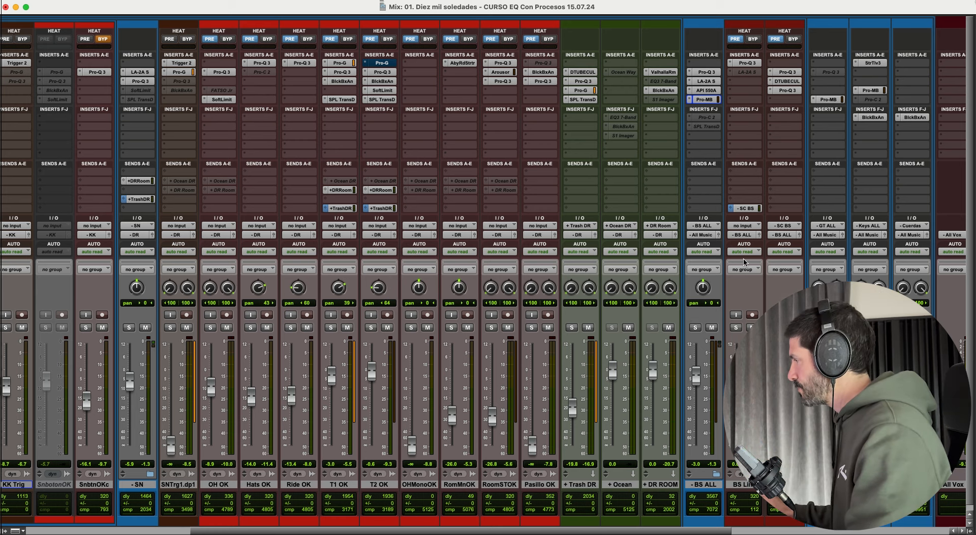
Step: Switch to the Miro outline and highlight the EQ Dinámico note "Sacar solo fundamental del kick al bajo."
key("ctrl+Up")
left_click(435, 151)
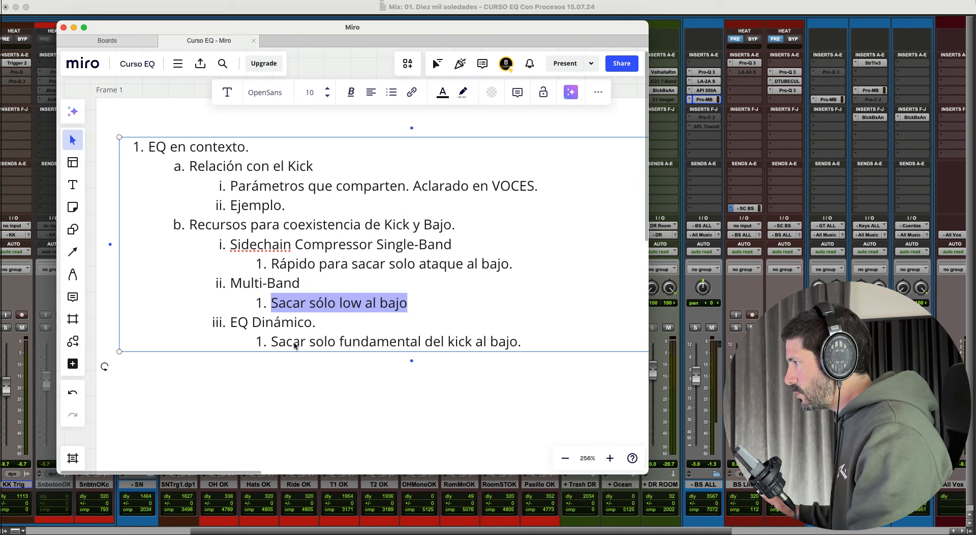
left_click(278, 338)
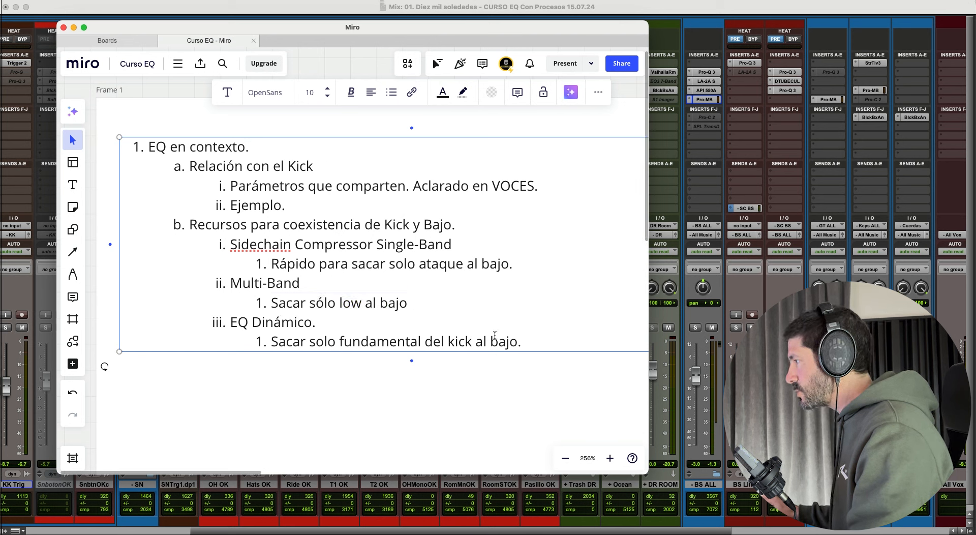
left_click_drag(546, 341, 214, 335)
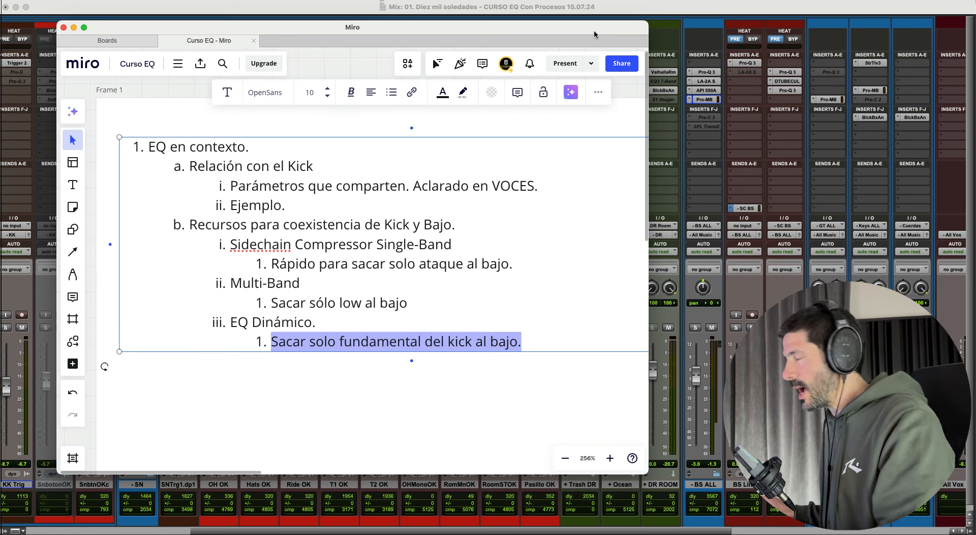
Step: Return to the Pro Tools mixer and deactivate the Pro-MB on BS ALL
left_click(611, 14)
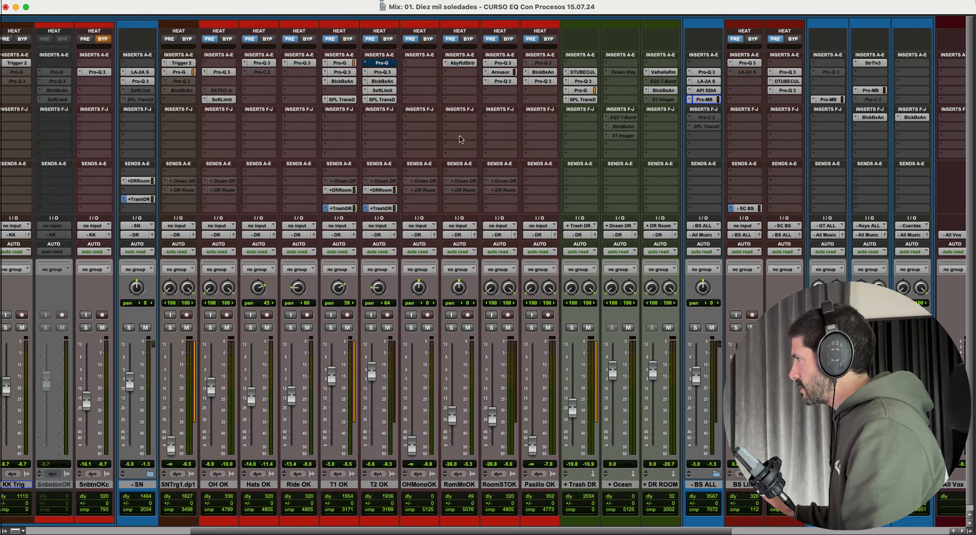
scroll(608, 149, "right", 3)
left_click(632, 100, "ctrl+super")
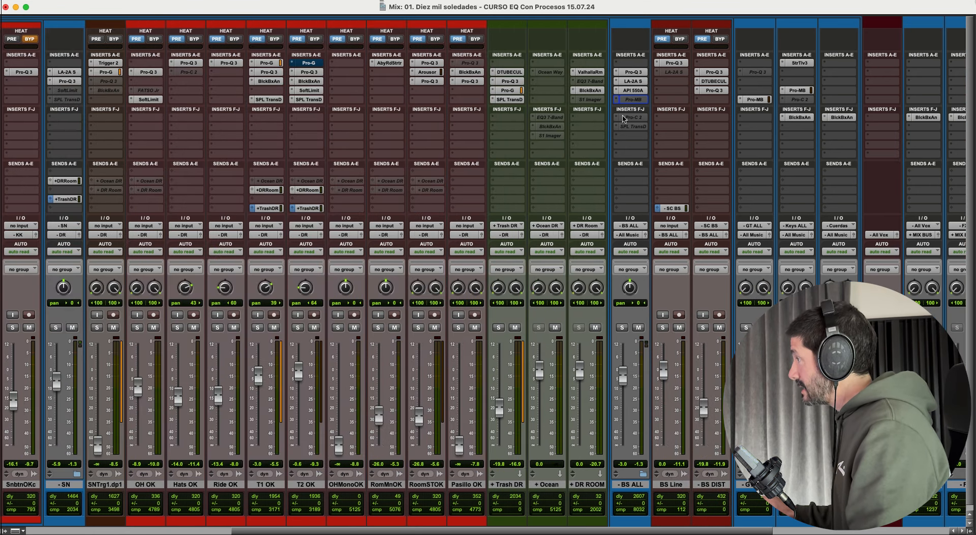
Step: Insert a FabFilter Pro-Q 3 in insert slot H of BS ALL
left_click(615, 139)
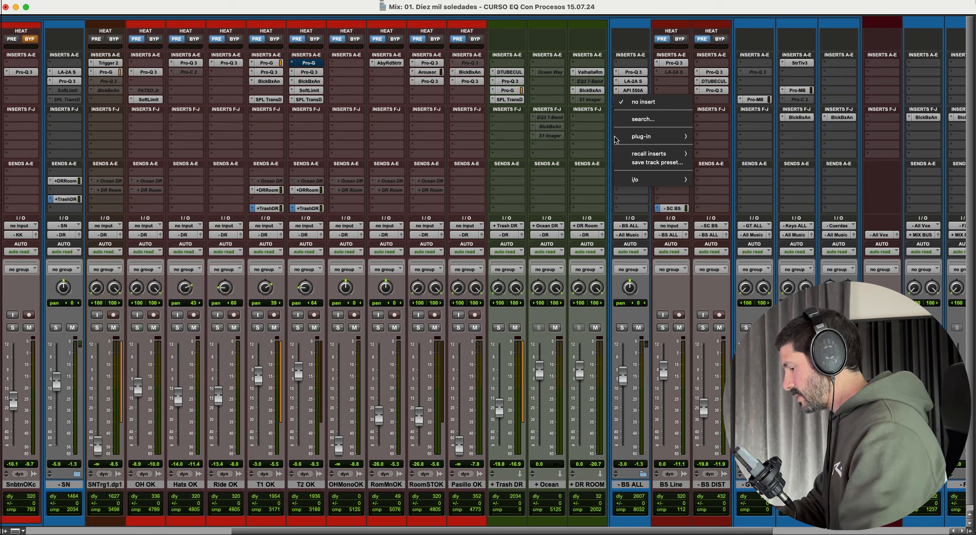
type("fab")
key("Return")
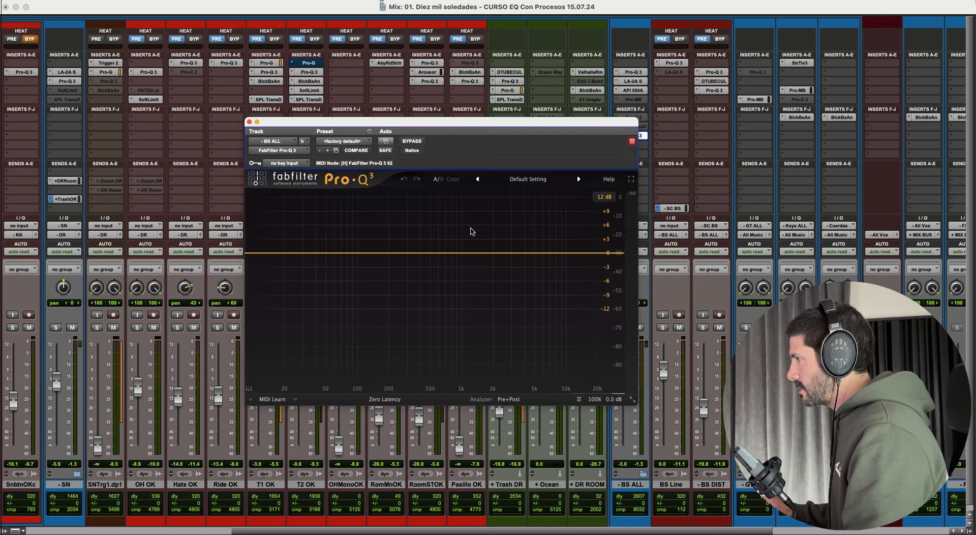
Step: Insert SPAN Plus in insert slot F of the KK track
scroll(513, 90, "left", 10)
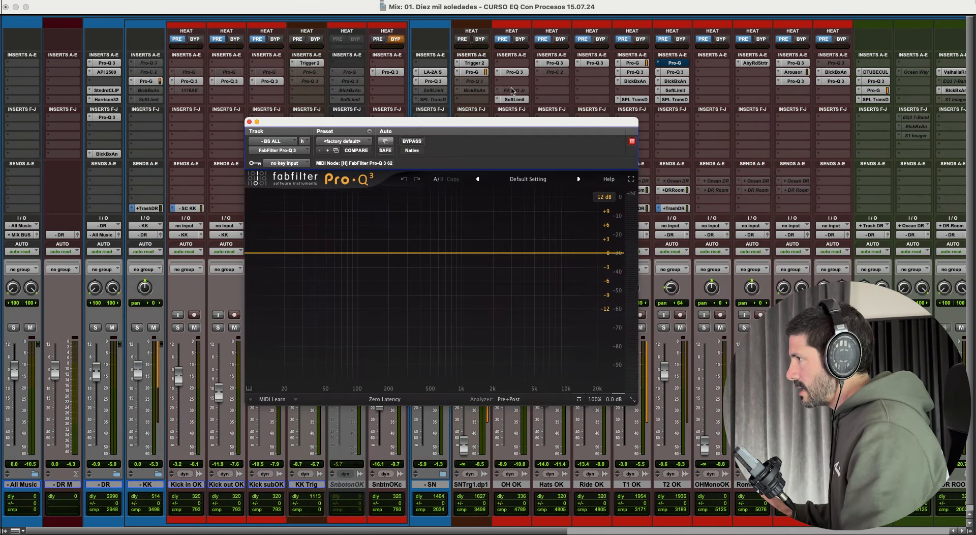
left_click(132, 121)
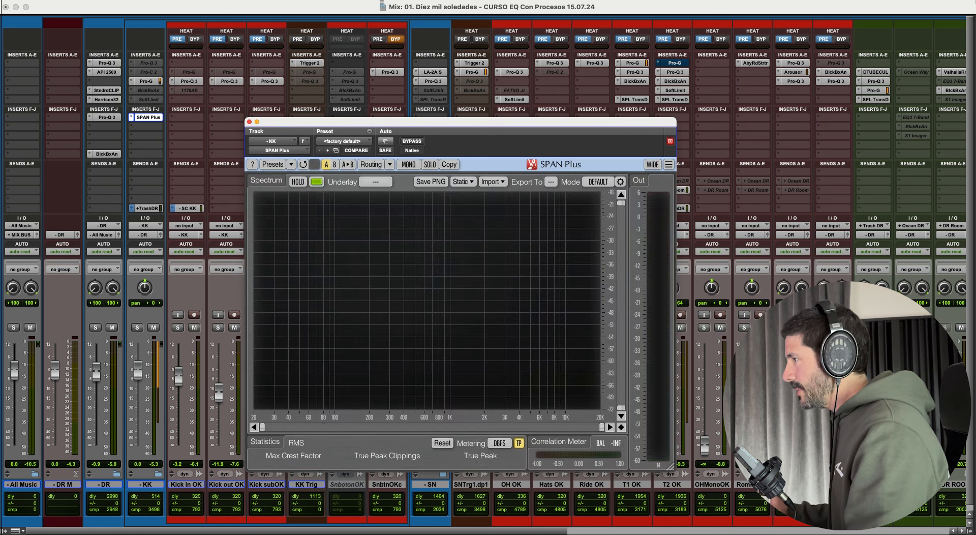
Step: Play the mix with the KK track soloed and switch the SPAN Plus spectrum to the PG CURSO EQ mode
key("space")
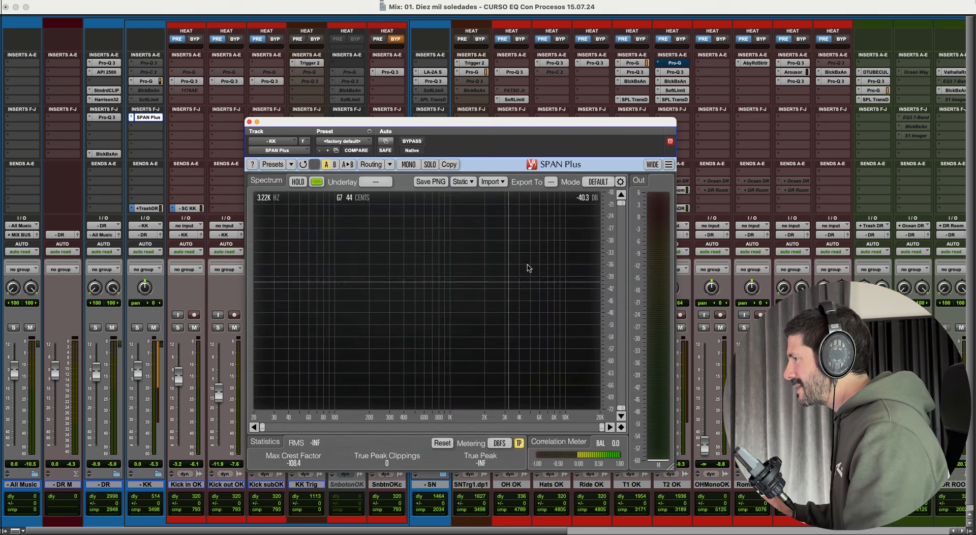
left_click(137, 327)
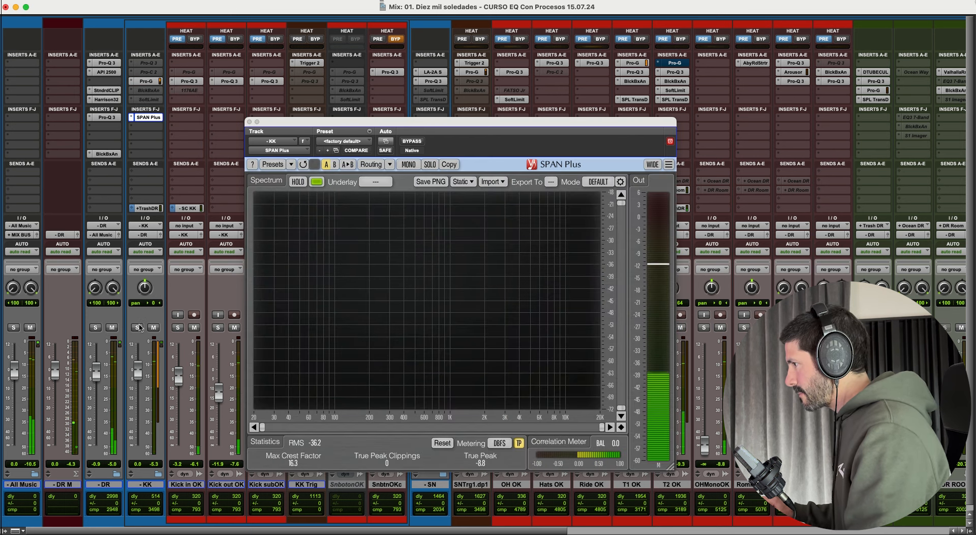
left_click(597, 183)
left_click(596, 276)
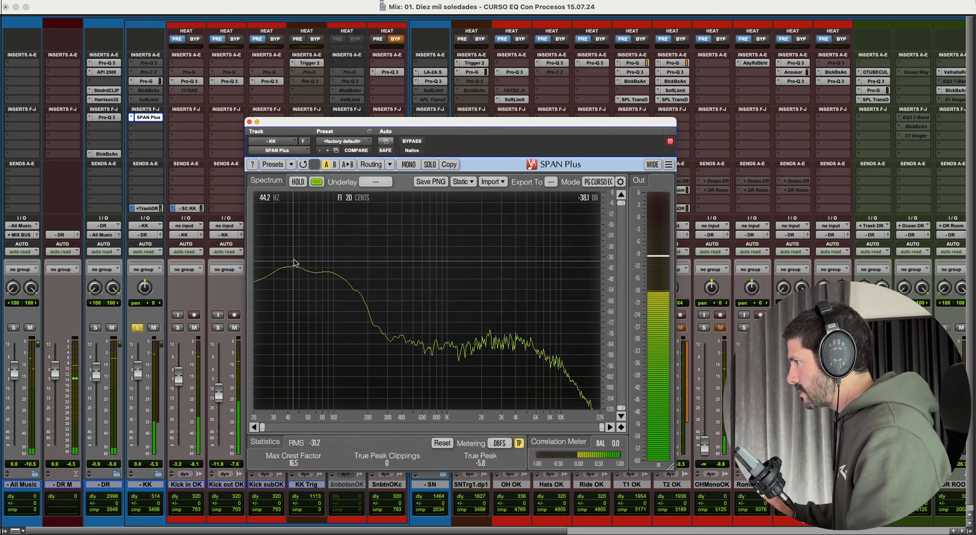
Step: Set the SPAN Plus spectrum's FFT block size to 16384
left_click(620, 181)
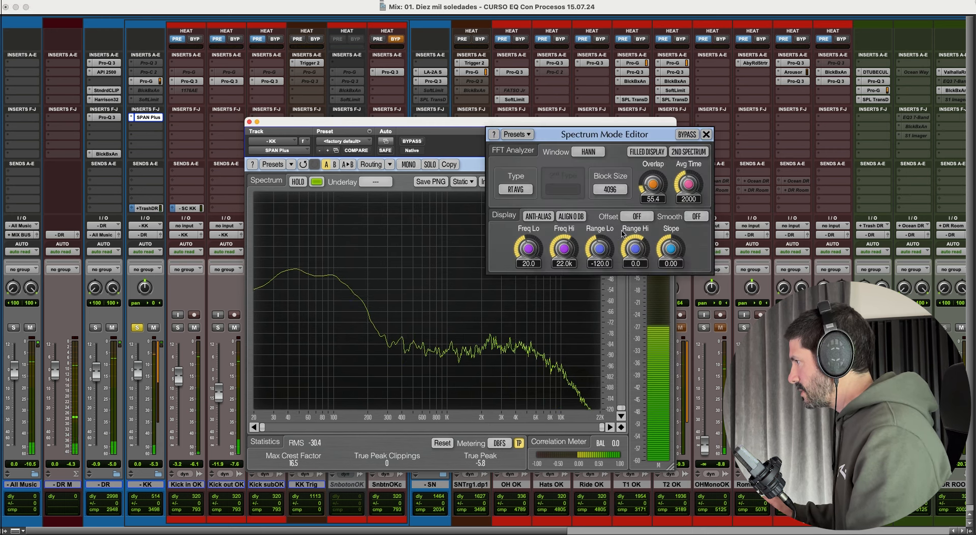
left_click(609, 189)
left_click(612, 284)
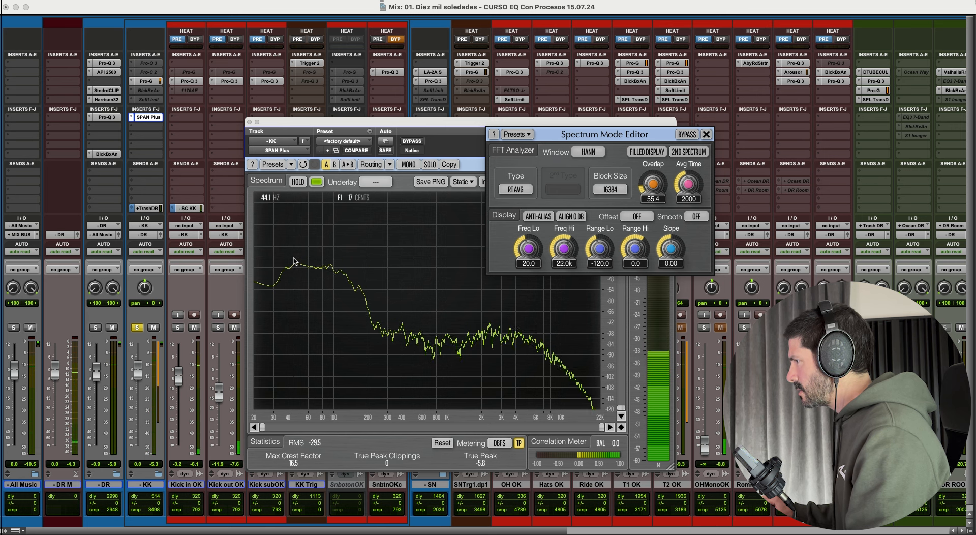
Step: Close the spectrum mode editor and make SPAN Plus inactive on the KK track
left_click(706, 135)
left_click(158, 118, "ctrl+super")
left_click(157, 118)
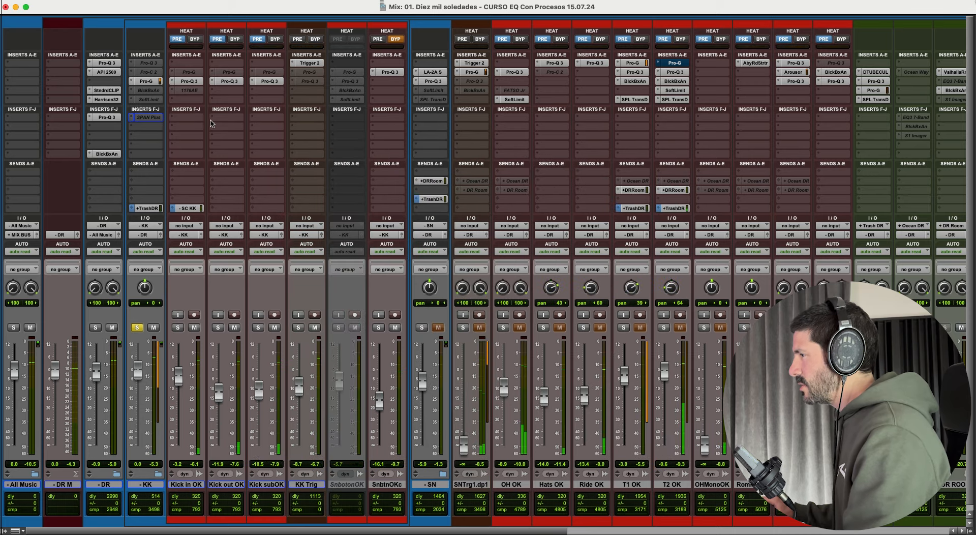
Step: Open Pro-Q 3 on BS ALL and add a dynamic bell at 44.535 Hz, Q 5.048, 0 dB gain, about -8 dB range, -19.8 dB threshold
scroll(234, 119, "right", 10)
scroll(234, 120, "right", 4)
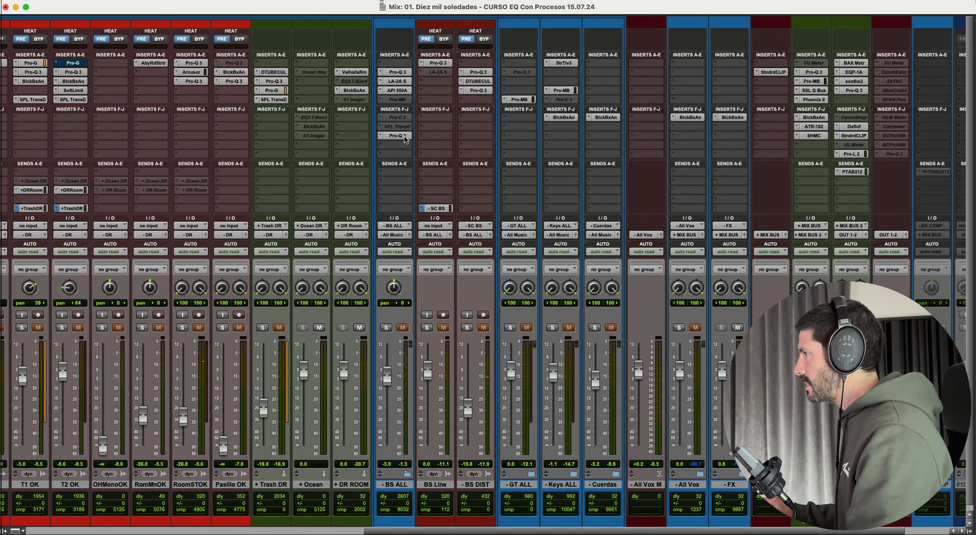
left_click(404, 136)
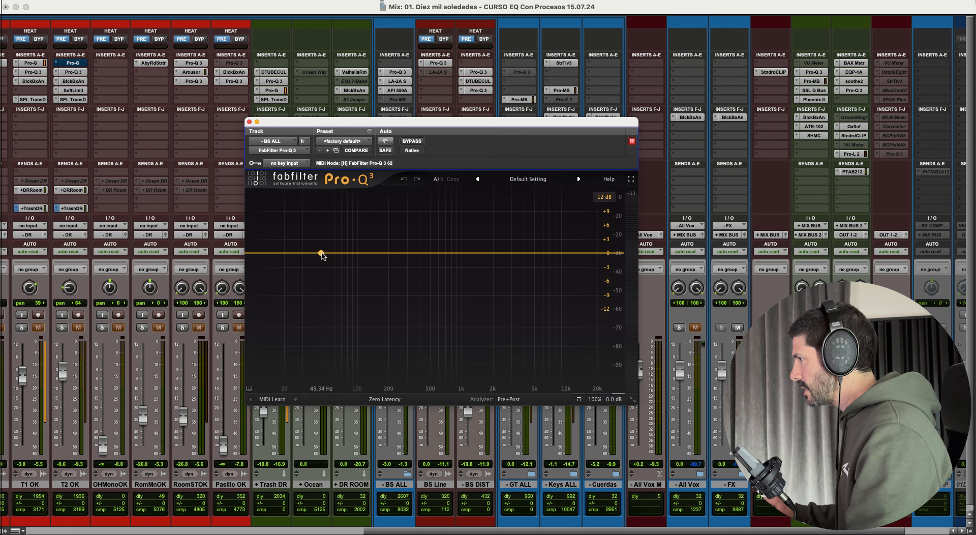
left_click_drag(321, 254, 321, 261)
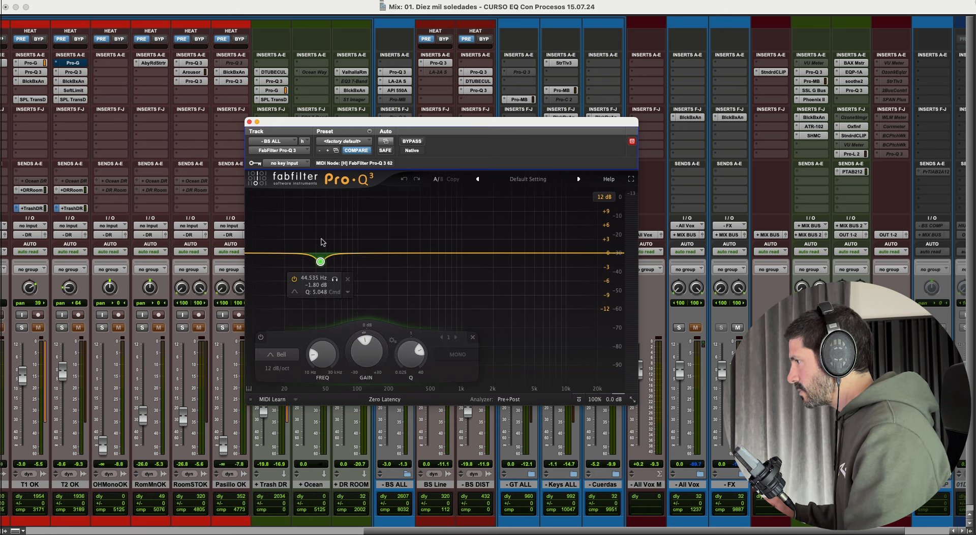
left_click(370, 352, "alt")
left_click_drag(383, 342, 383, 392)
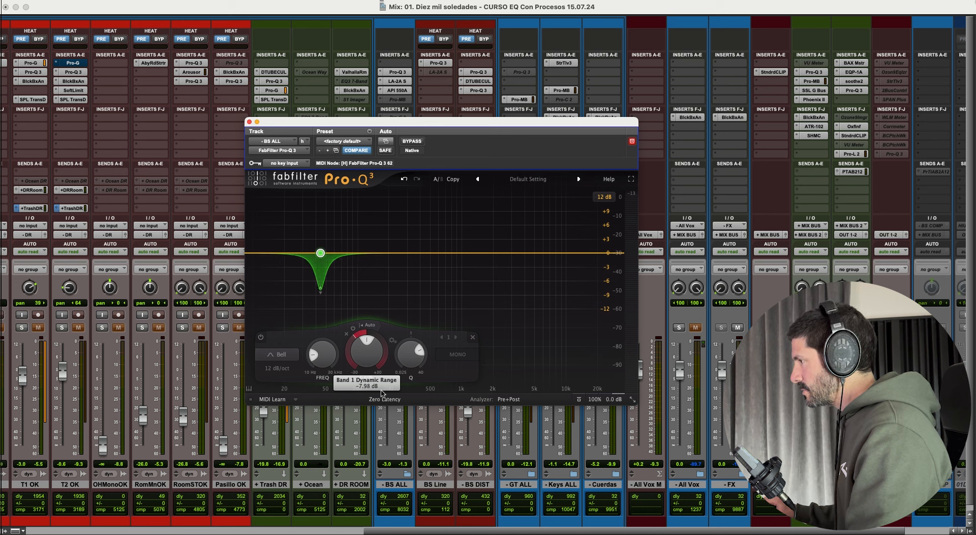
left_click(371, 326)
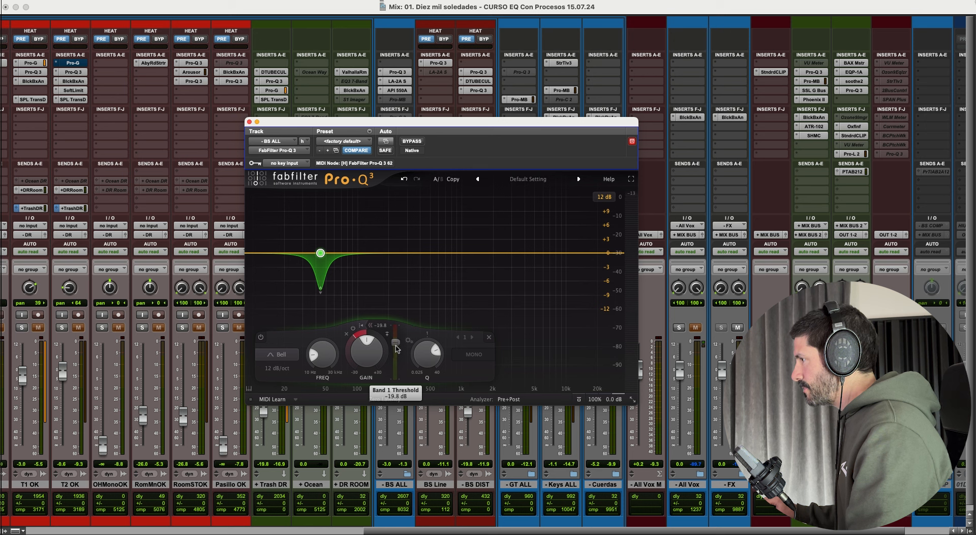
Step: Set the Pro-Q 3 key input to the SC KK bus and enable external side-chain triggering for the bell band
left_click(306, 163)
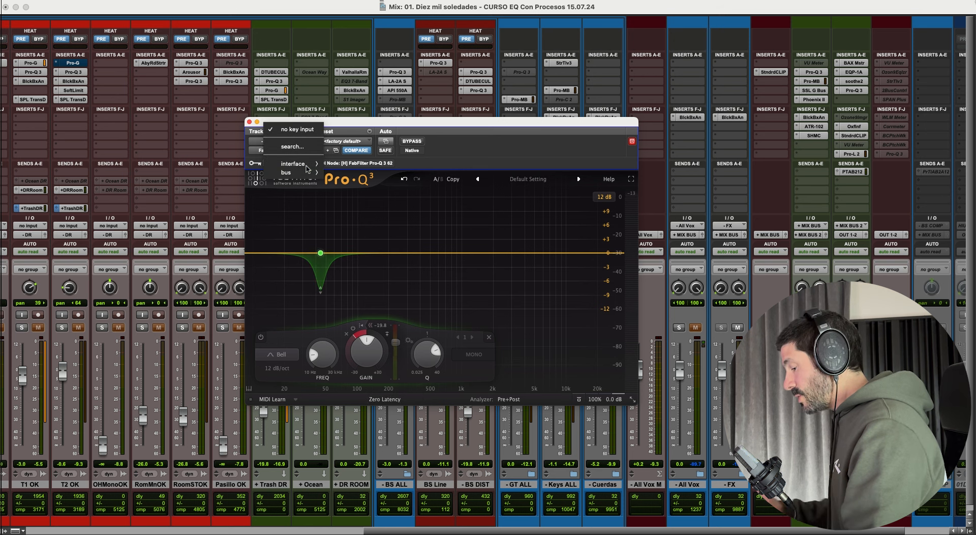
type("sc")
key("Down")
key("Down")
key("Down")
key("Down")
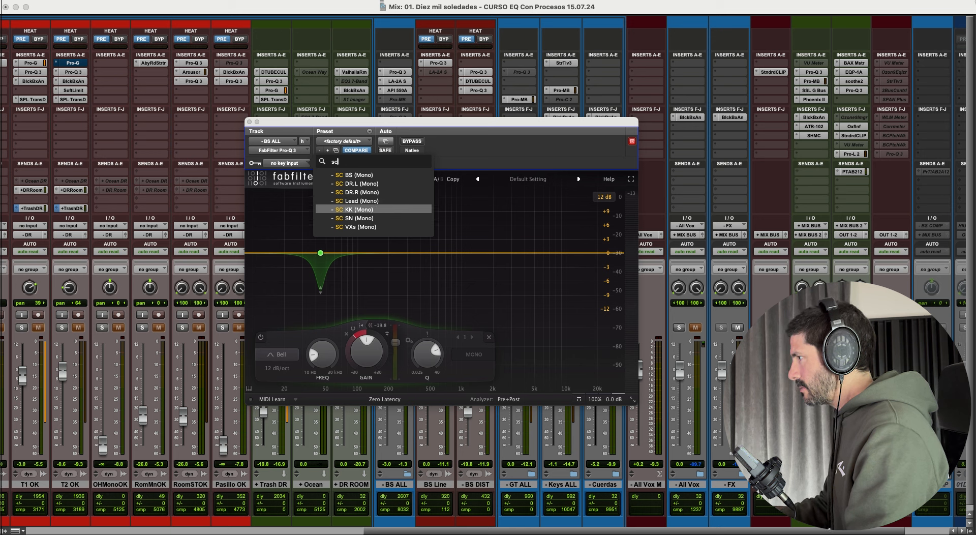
key("Return")
mouse_move(329, 249)
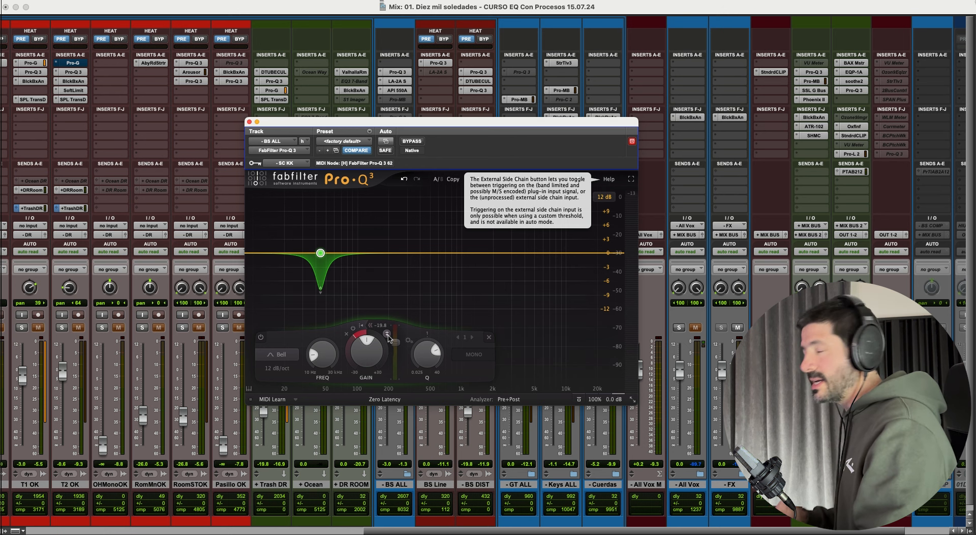
left_click(387, 334)
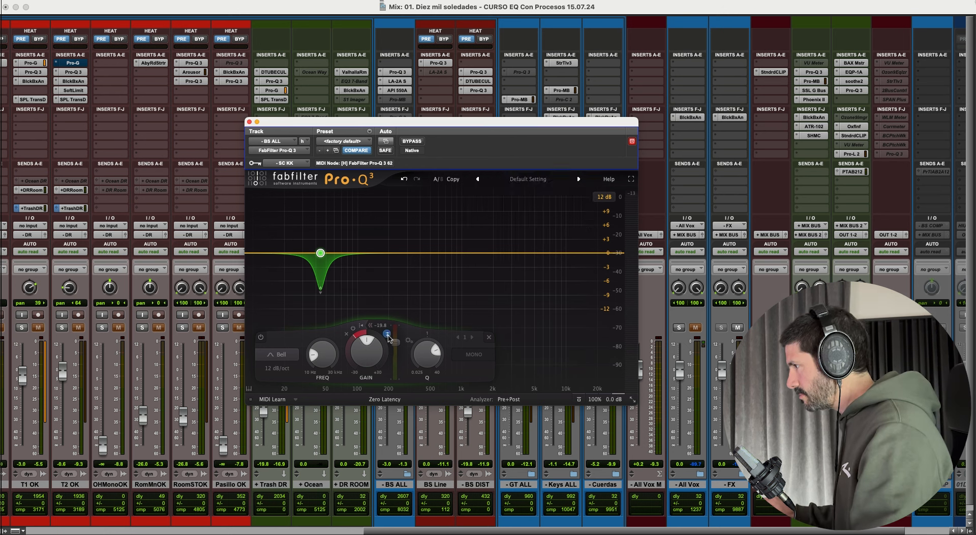
Step: Play the session with BS ALL soloed and audition only the 44.5 Hz band, keeping the Pro-Q 3 window clear of the channel
key("space")
mouse_move(397, 343)
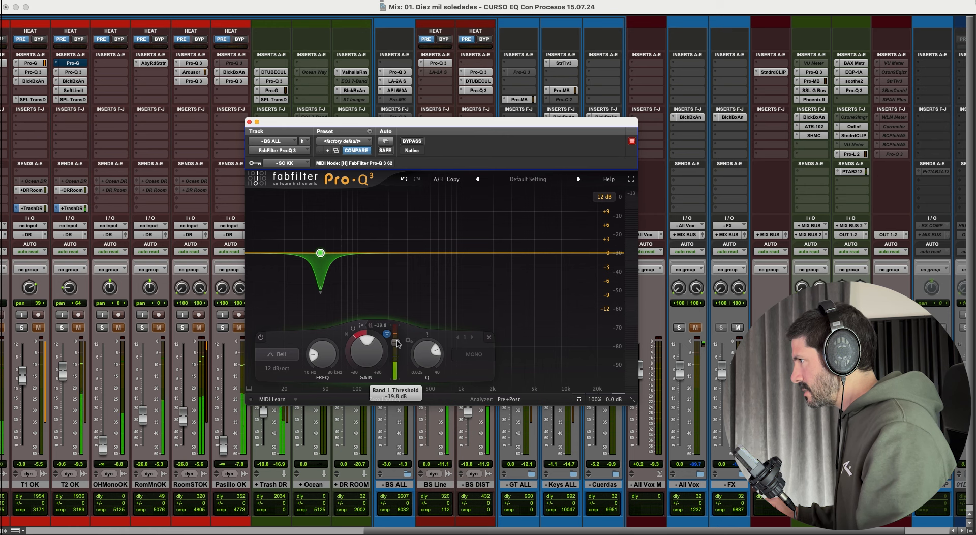
left_click_drag(387, 121, 615, 117)
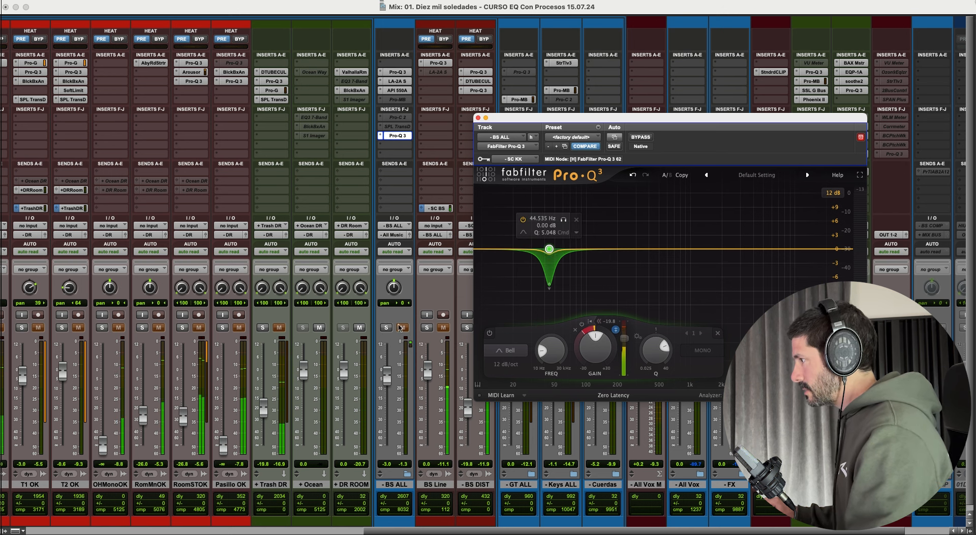
left_click(388, 327)
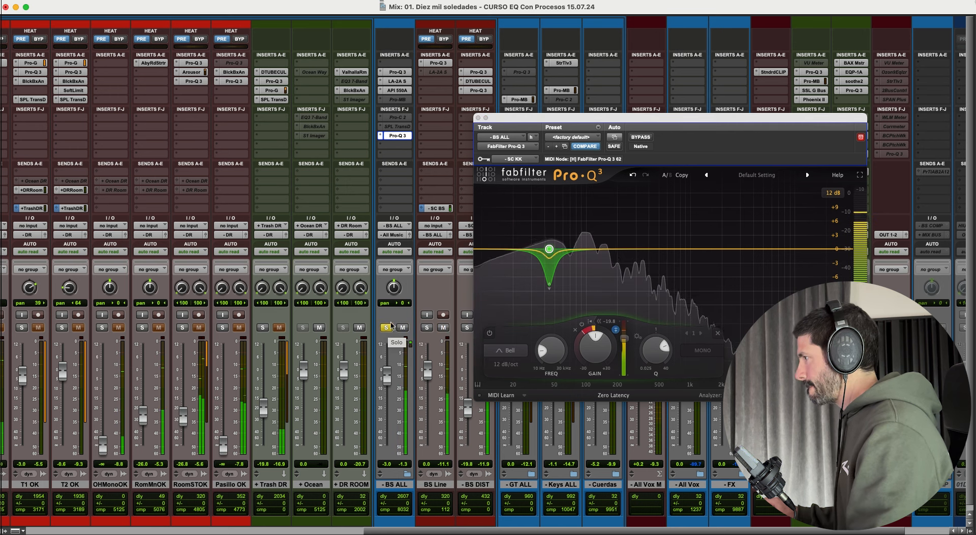
mouse_move(550, 249)
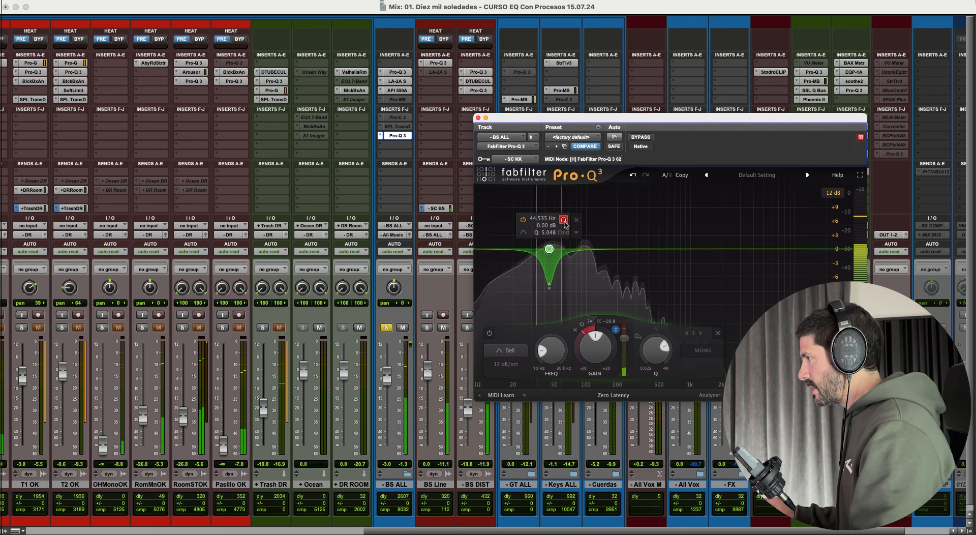
left_click(563, 220)
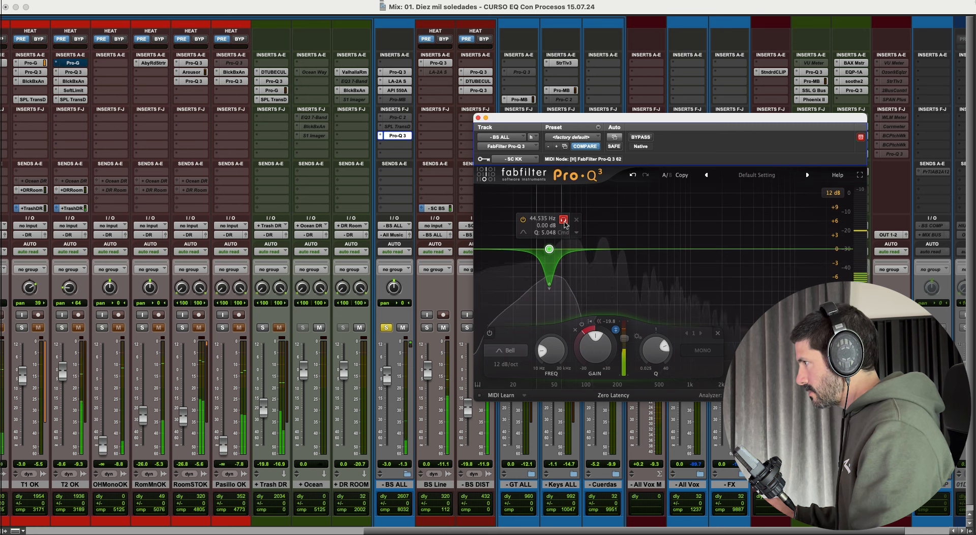
left_click(564, 221)
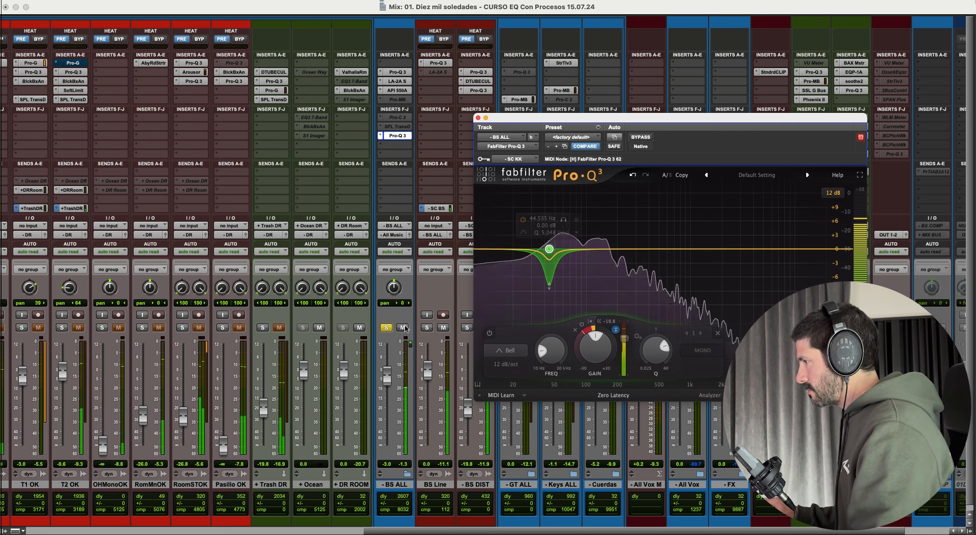
Step: Clear the solos on BS ALL and KK so the full mix plays
left_click(403, 327)
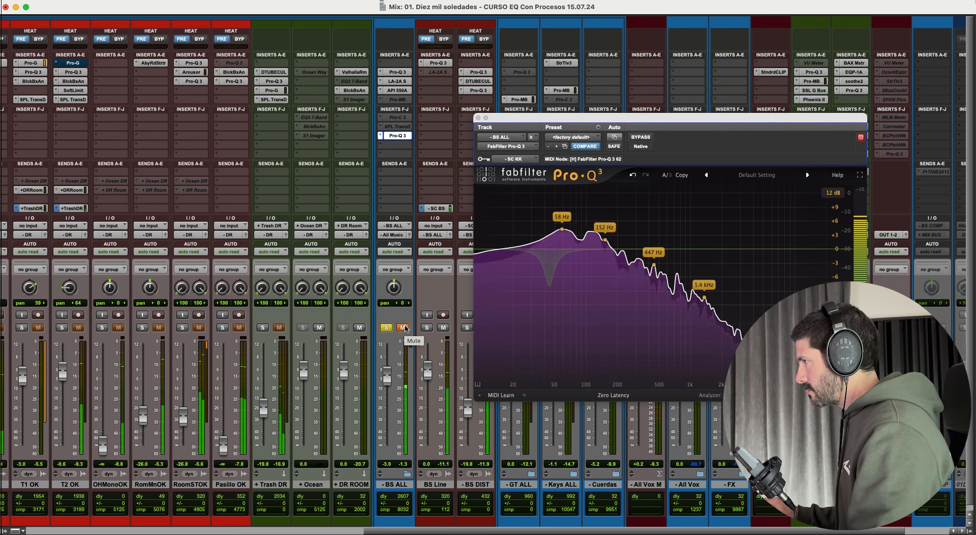
left_click(404, 327)
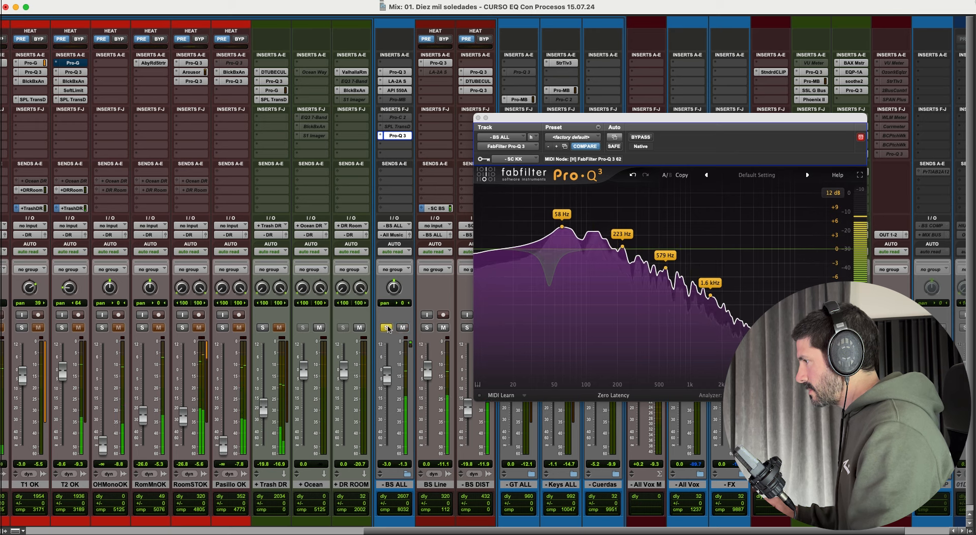
scroll(107, 316, "left", 12)
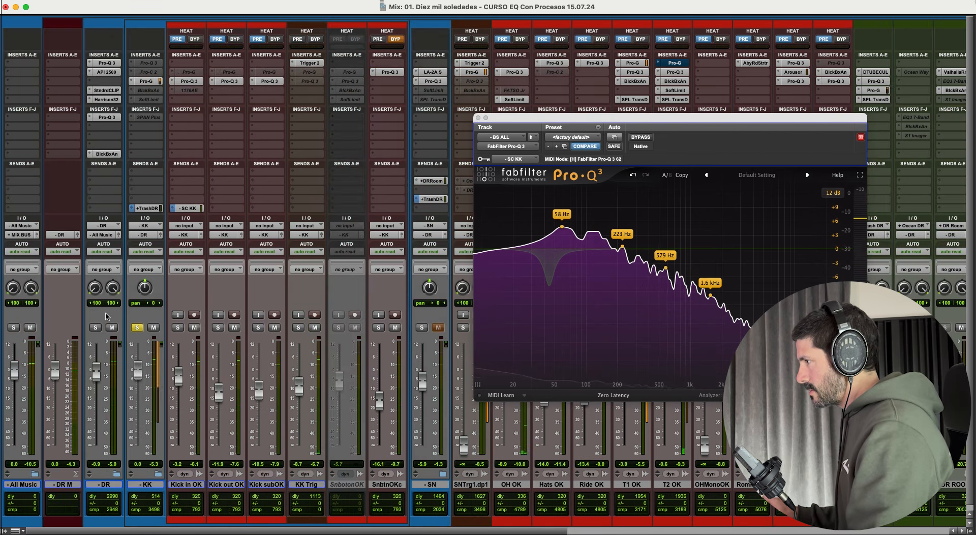
left_click(137, 327)
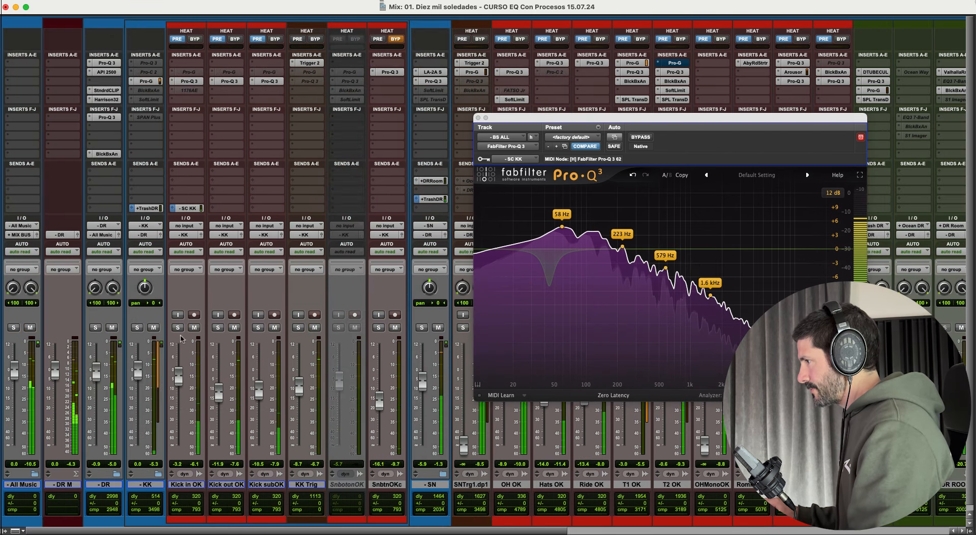
Step: Compare the full mix with the 44.5 Hz dynamic band off and on, and save the session
left_click(549, 248)
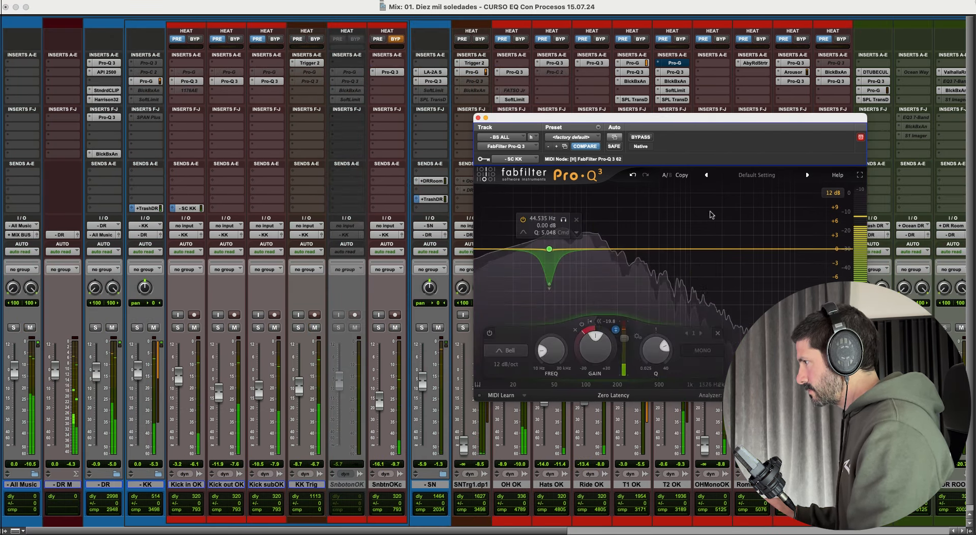
scroll(349, 314, "right", 2)
scroll(349, 314, "right", 11)
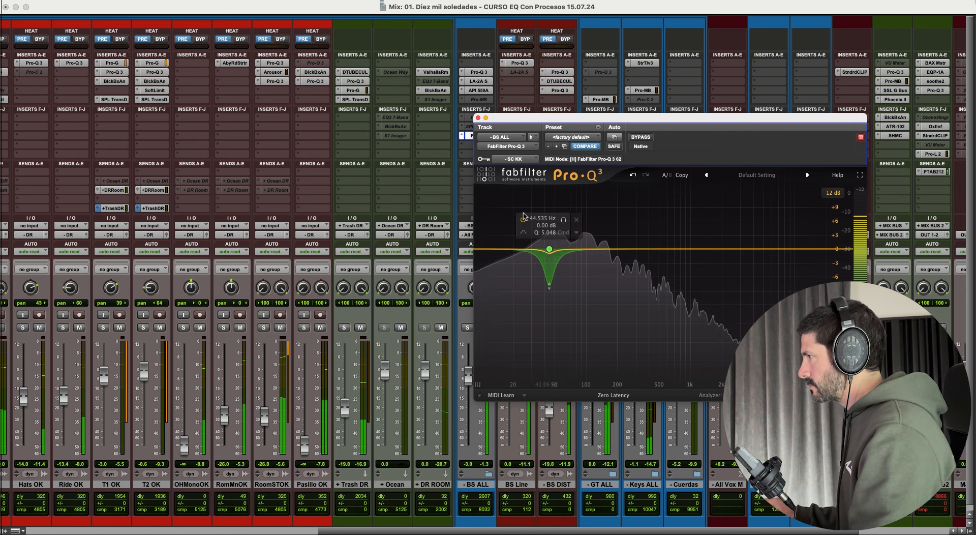
left_click(549, 249)
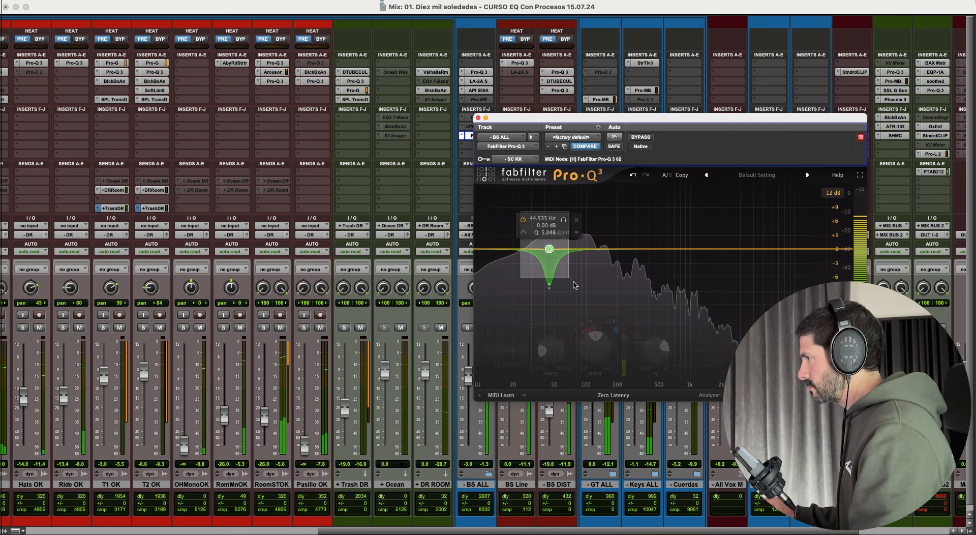
left_click(489, 333)
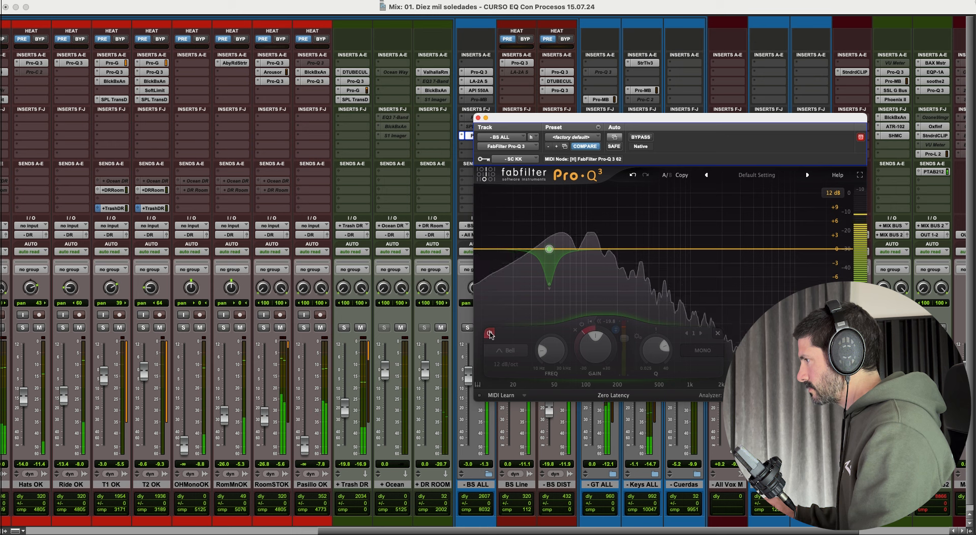
left_click(489, 333)
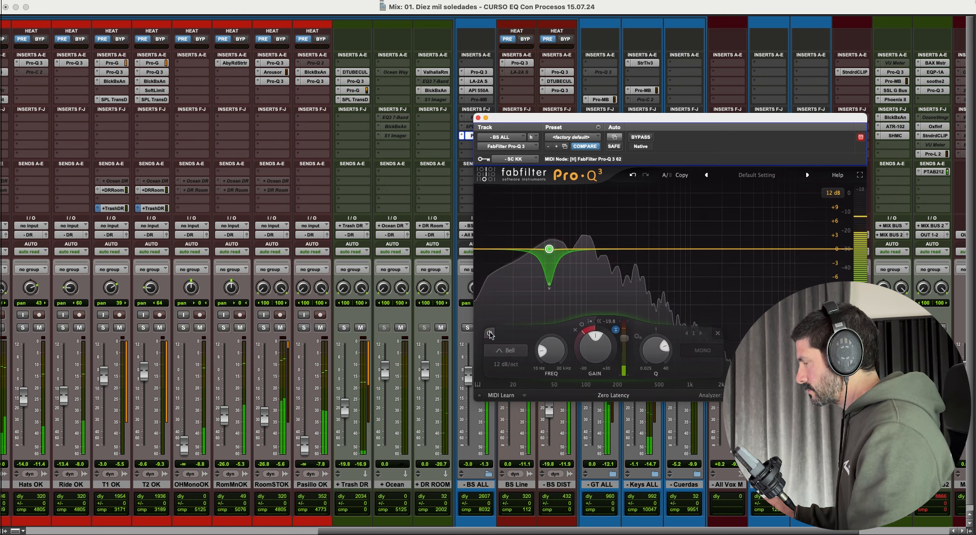
key("space")
key("super+s")
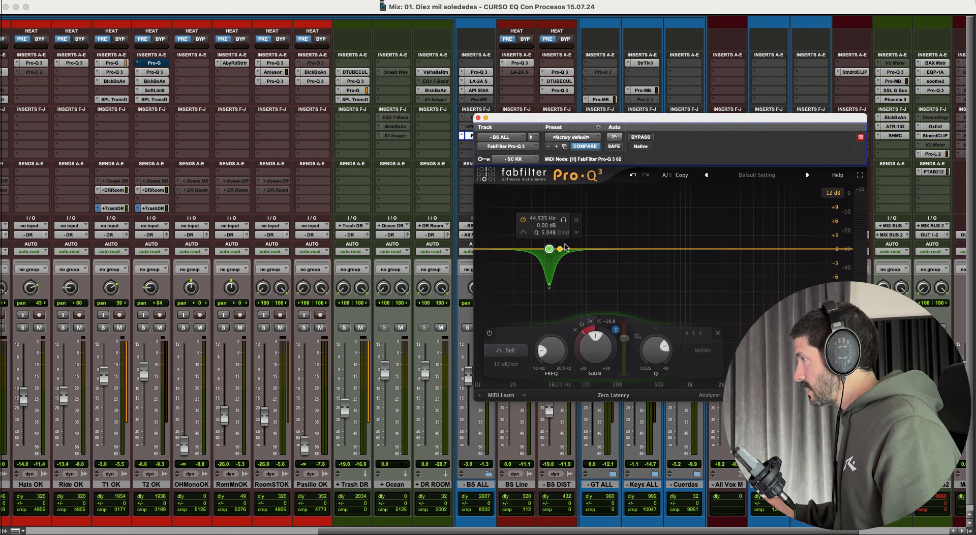
Step: Replace the bell with a dynamic low shelf at about 82 Hz, Q 0.536, 0 dB gain, -20 dB threshold, triggered by the external side chain
left_click(578, 221)
left_click_drag(544, 267, 575, 243)
scroll(580, 259, "up", 5)
scroll(580, 265, "down", 3)
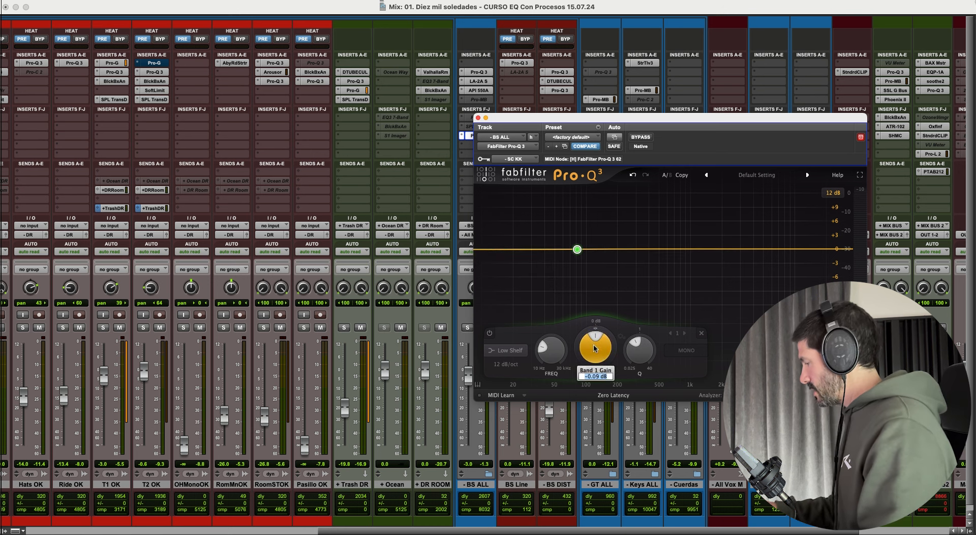
left_click_drag(607, 339, 597, 419)
left_click(596, 321)
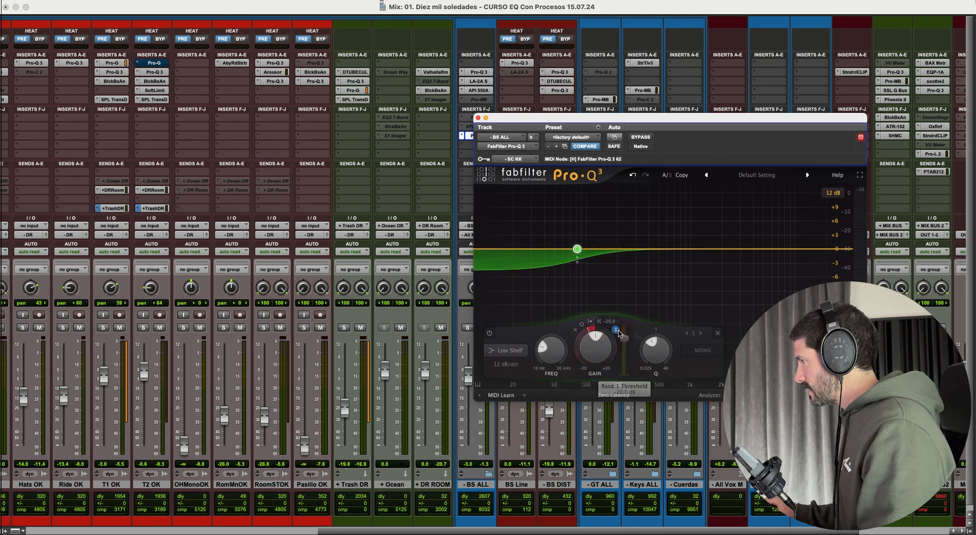
Step: Play the mix and lower the low shelf's dynamic threshold slightly below -20 dB
key("space")
left_click_drag(623, 345, 624, 354)
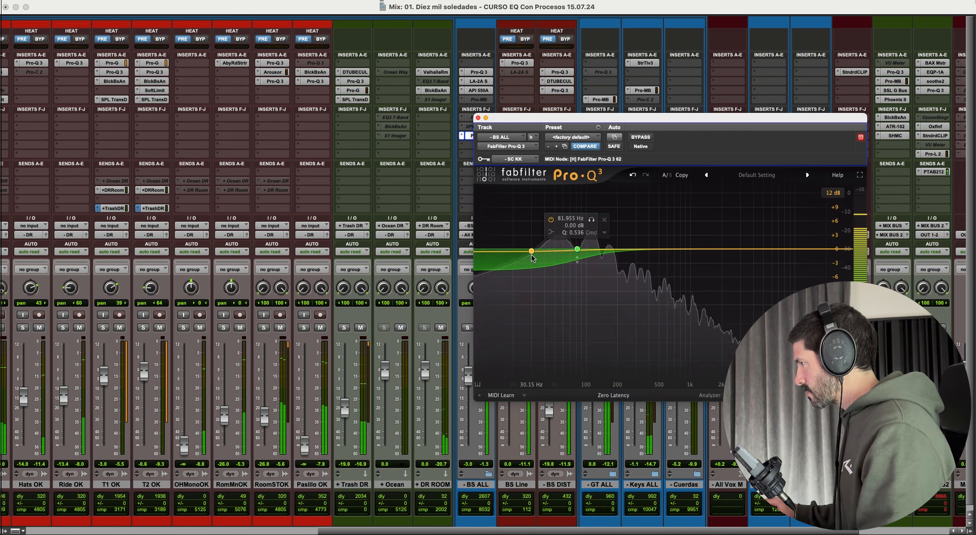
left_click(577, 251)
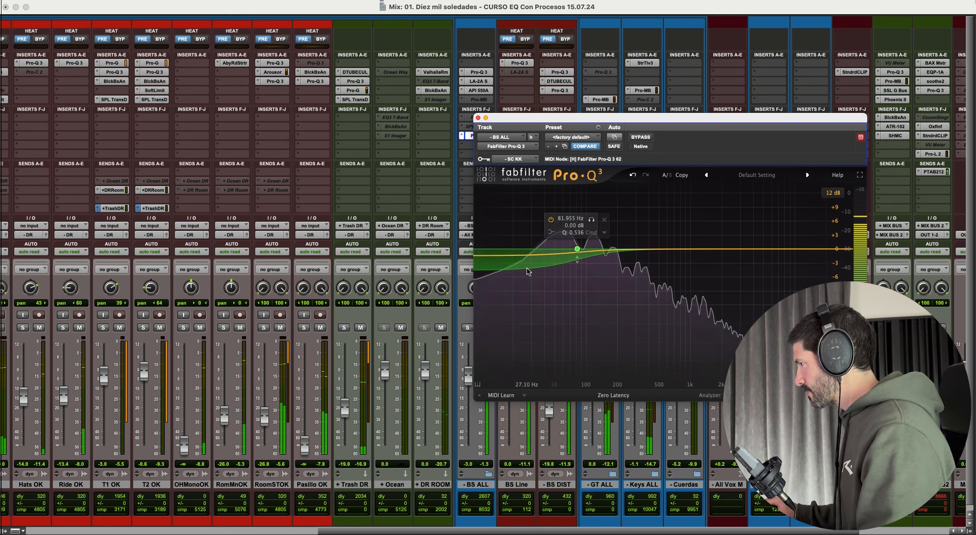
Step: Move the dynamic low shelf to about 99 Hz with Q 0.984 and reset its gain to 0 dB
left_click_drag(583, 249, 582, 253)
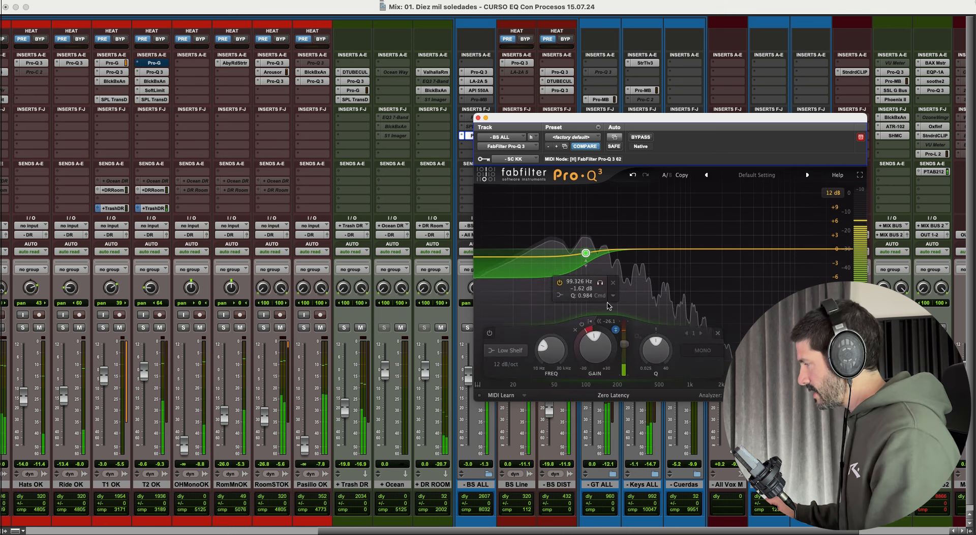
double_click(585, 352)
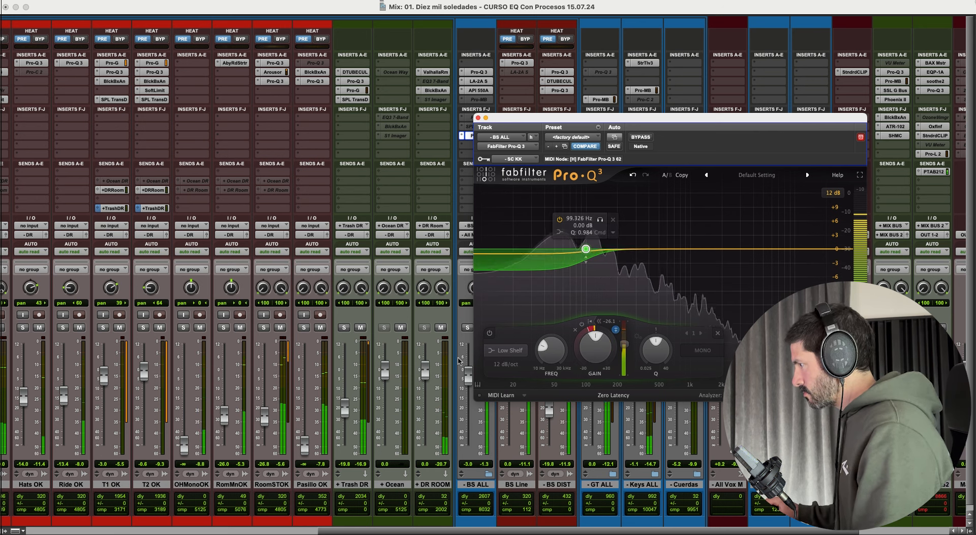
Step: Solo BS ALL to hear the side-chained low shelf on the bass, and select that band in Pro-Q 3
scroll(458, 361, "right", 2)
left_click(406, 328)
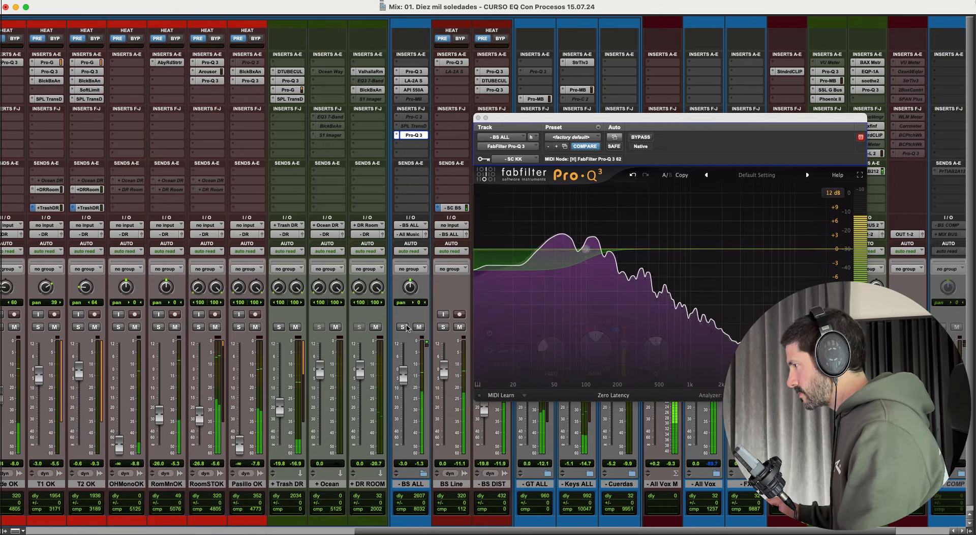
left_click(406, 327)
scroll(335, 307, "left", 3)
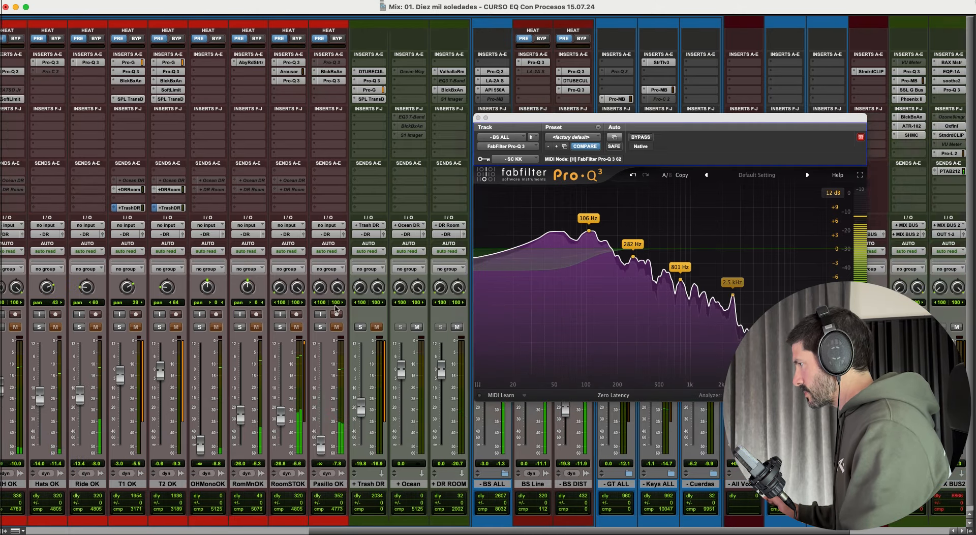
scroll(335, 308, "left", 5)
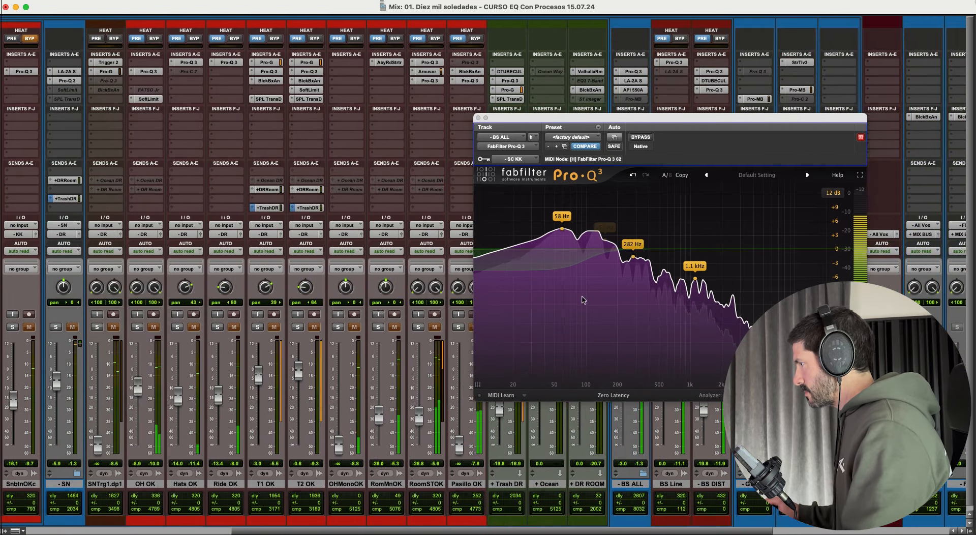
left_click(585, 248)
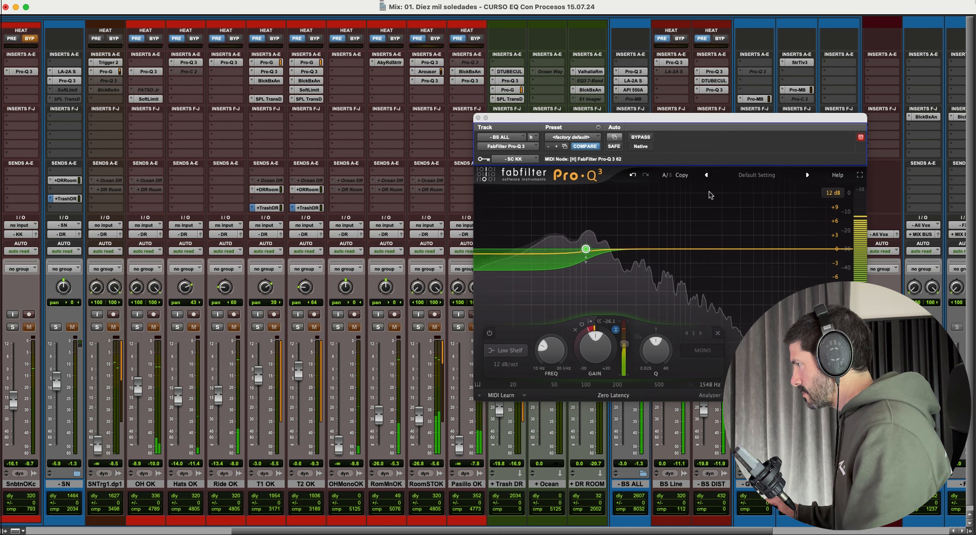